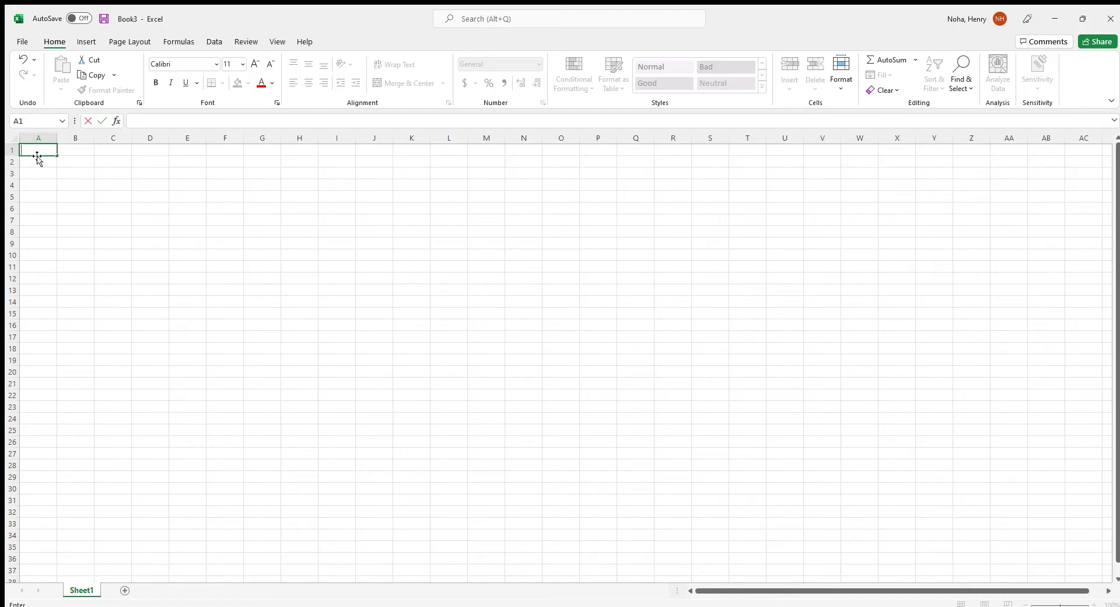
# Enter the labels Name, Date, Sec. # and Assign. in A1:A4, with Assignment 3a in B4
pyautogui.write('Name')
pyautogui.press('Return')
pyautogui.write('Date')
pyautogui.press('Return')
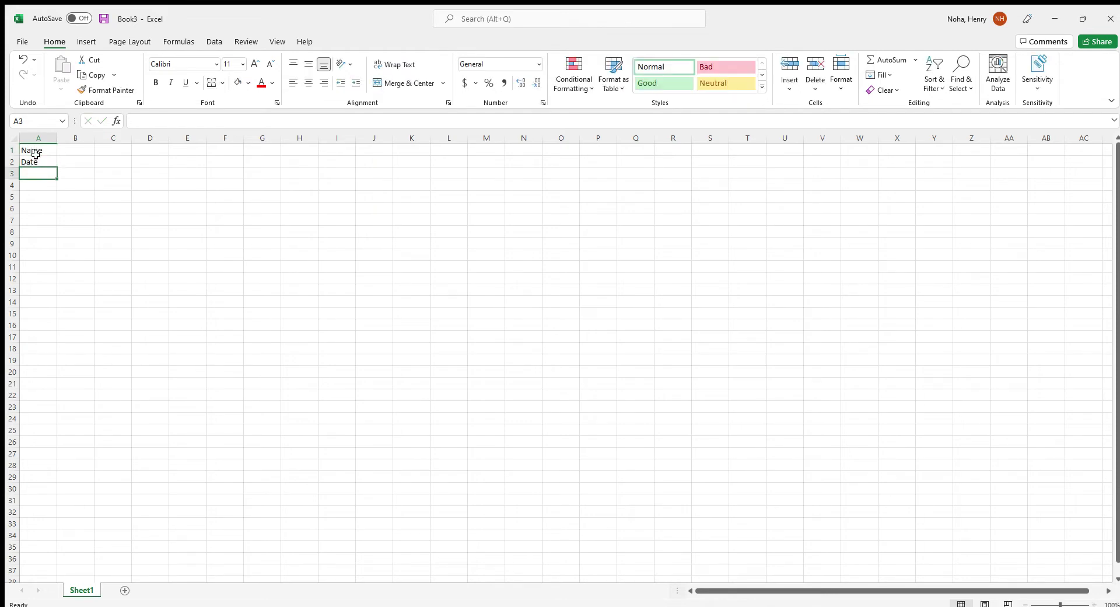
pyautogui.write('Sec.')
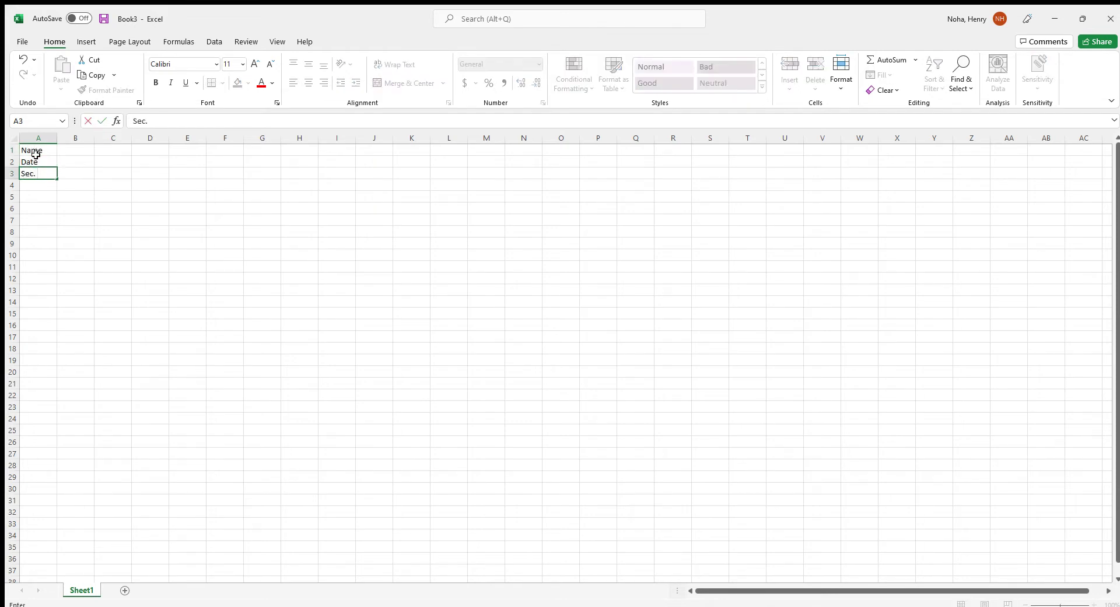
pyautogui.write(' #')
pyautogui.press('Return')
pyautogui.write('A')
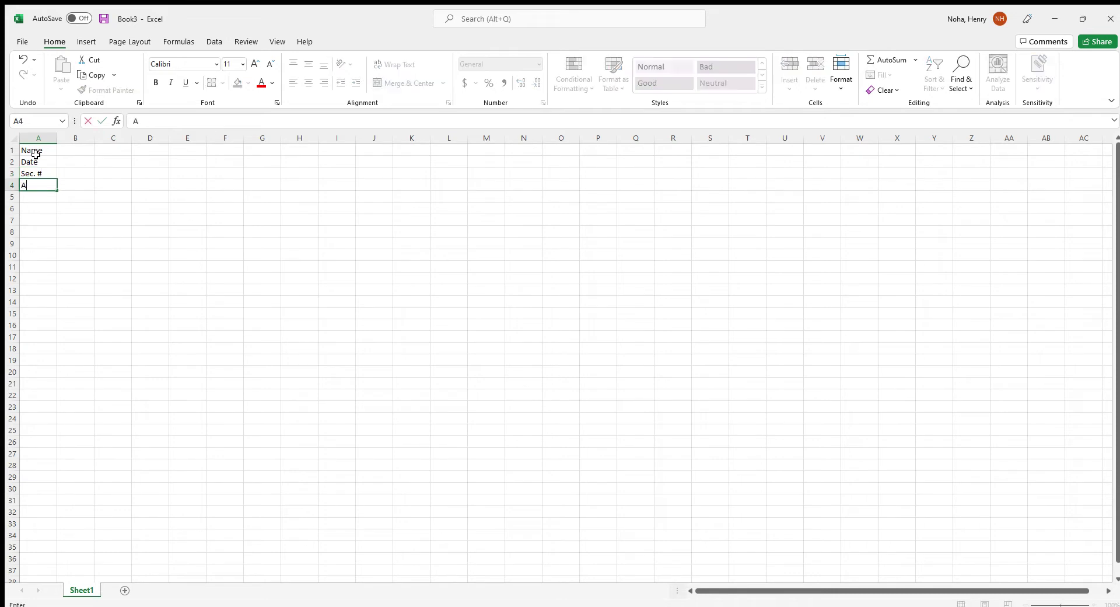
pyautogui.write('ssign.')
pyautogui.press('Tab')
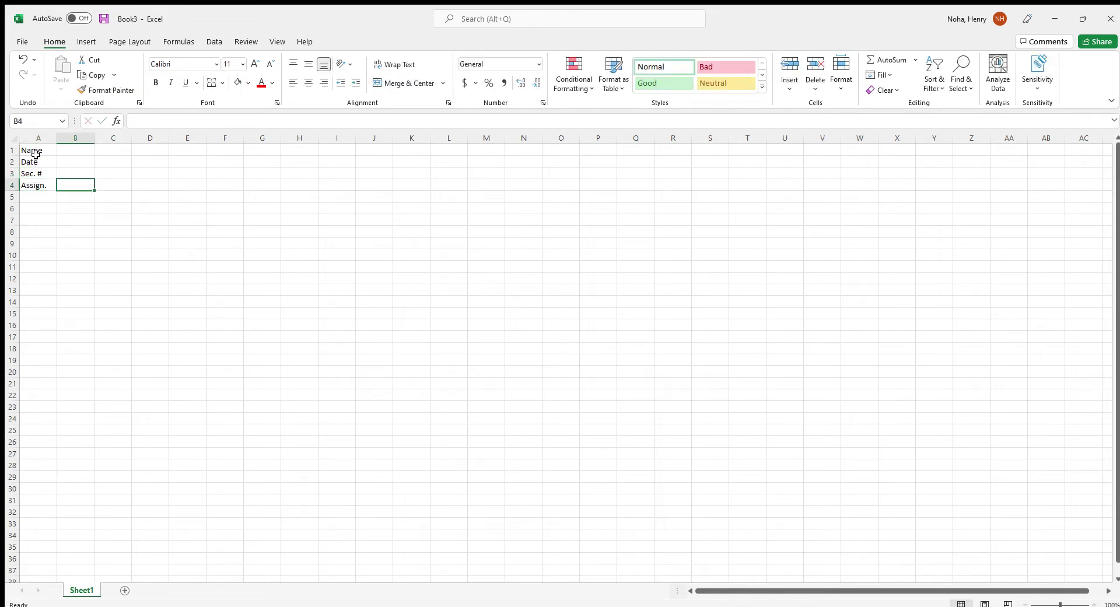
pyautogui.write('Assignment ')
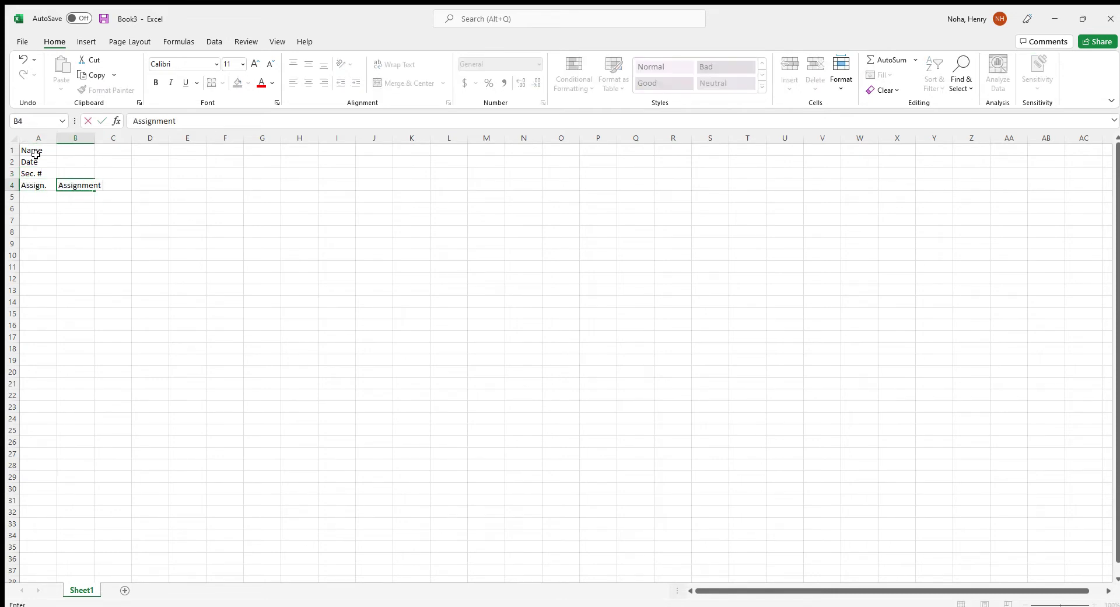
pyautogui.write('3a')
pyautogui.press('Return')
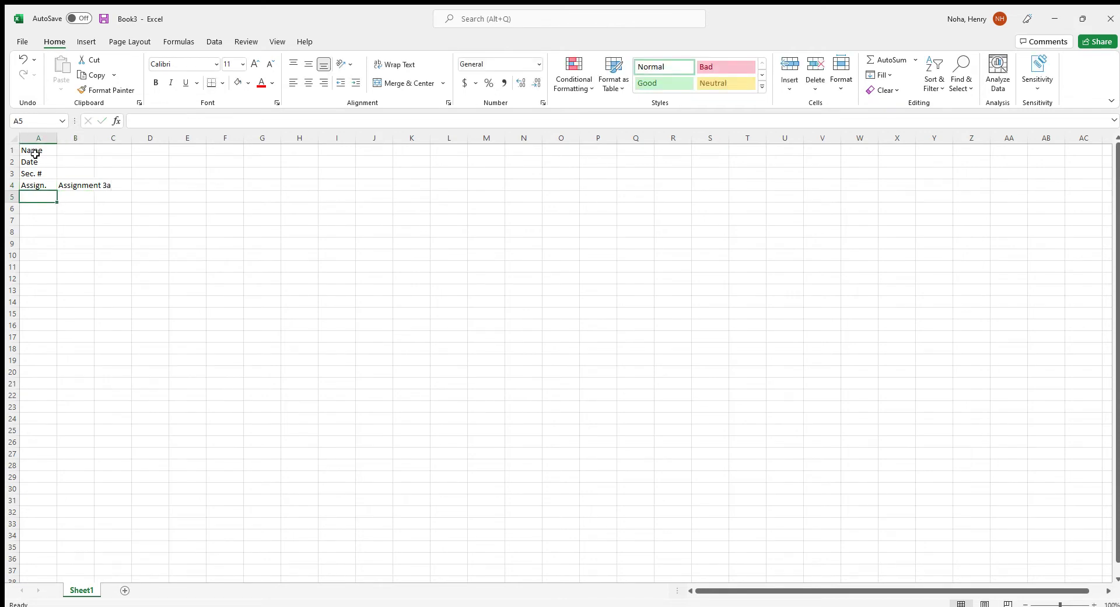
# Bold row 5 and enter the headers No., Description, # and L in A5:D5
pyautogui.click(12, 197)
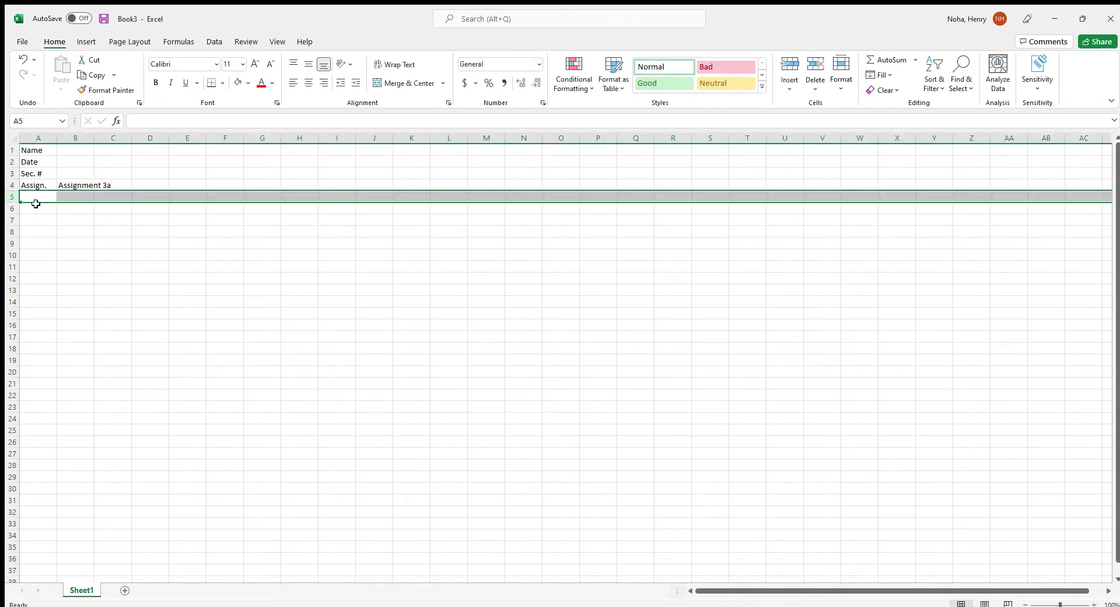
pyautogui.hotkey('ctrl', 'b')
pyautogui.click(47, 207)
pyautogui.click(39, 194)
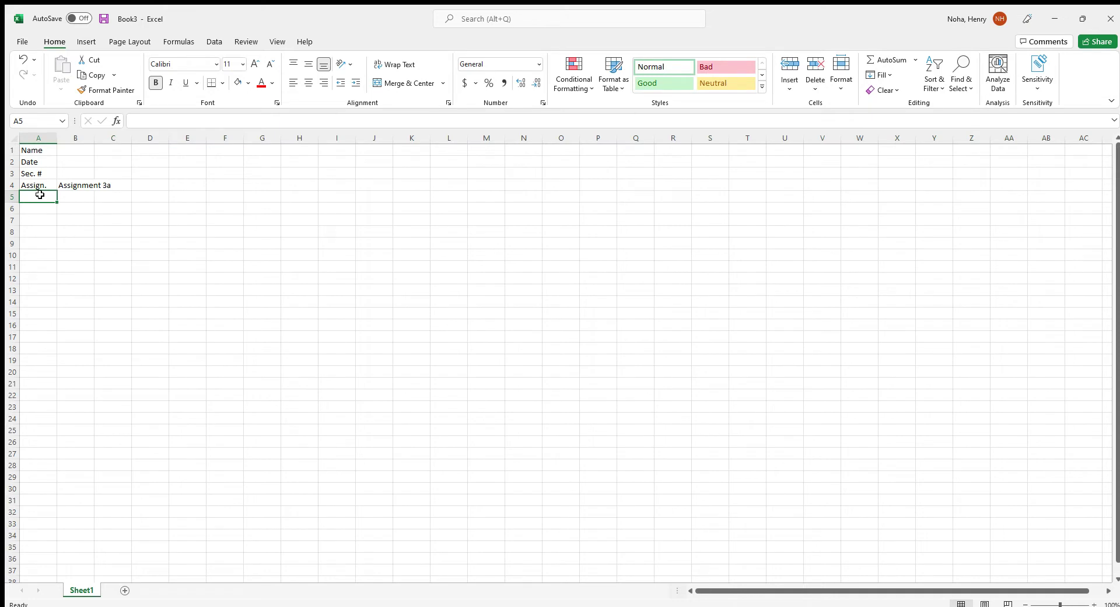
pyautogui.write('No.-')
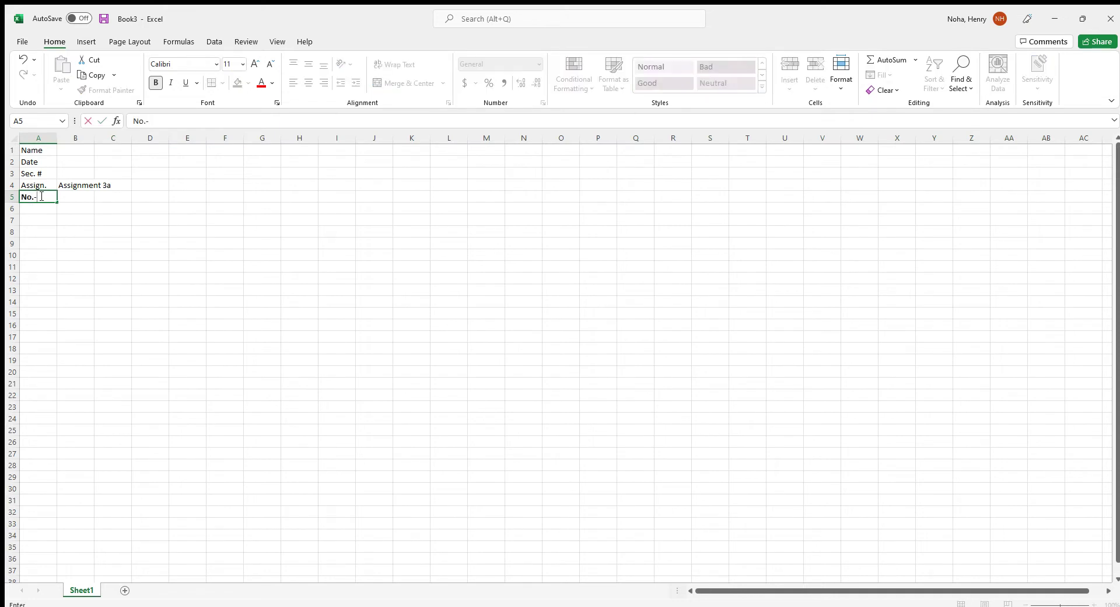
pyautogui.press('BackSpace')
pyautogui.press('Tab')
pyautogui.write('Descr')
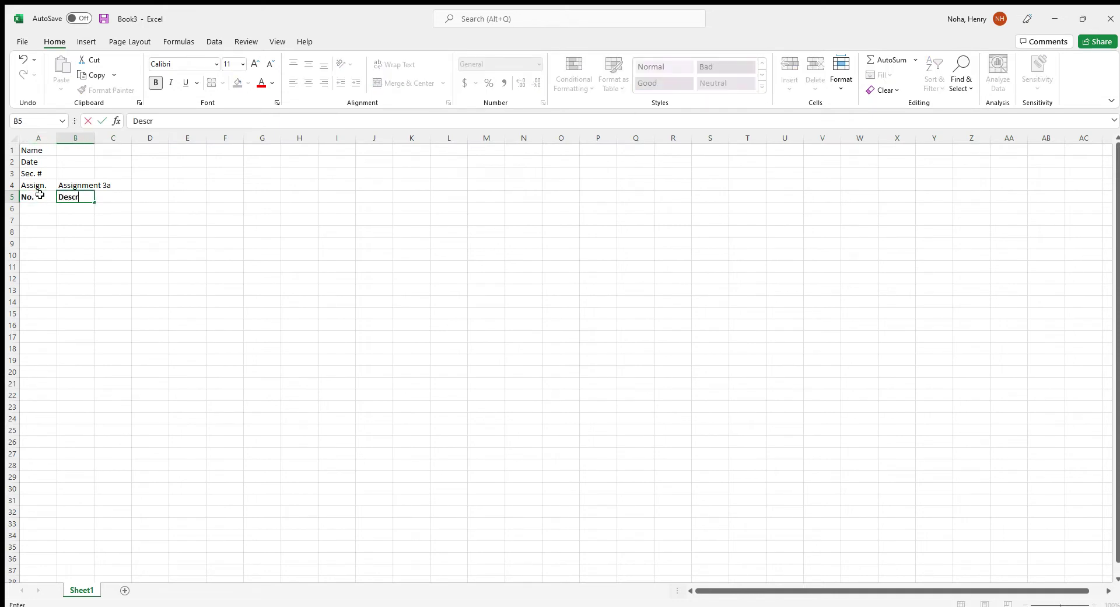
pyautogui.write('iption')
pyautogui.press('Tab')
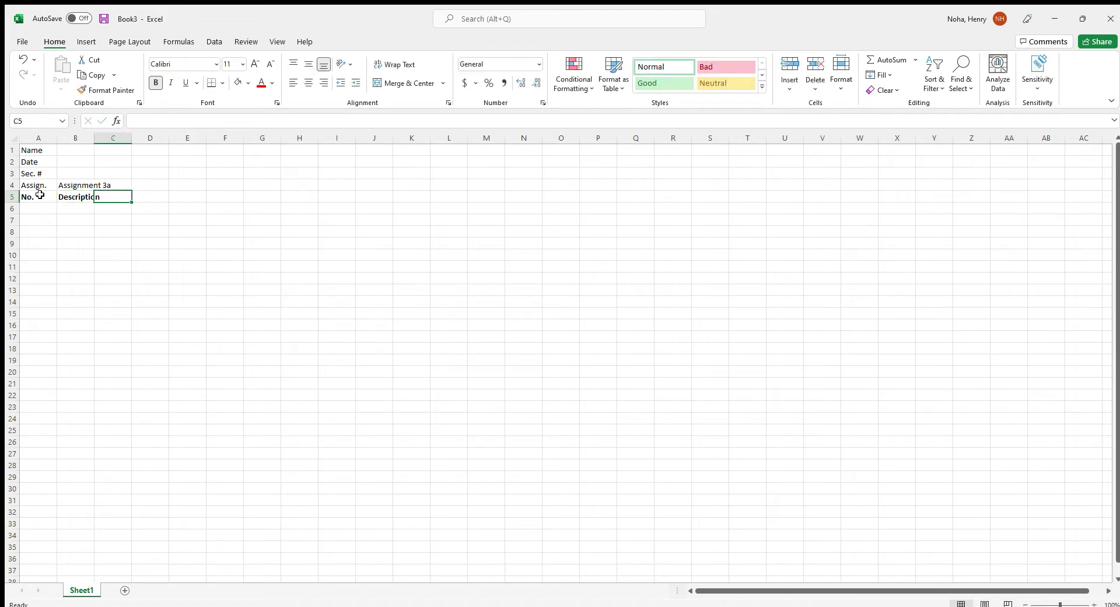
pyautogui.write('#')
pyautogui.press('Tab')
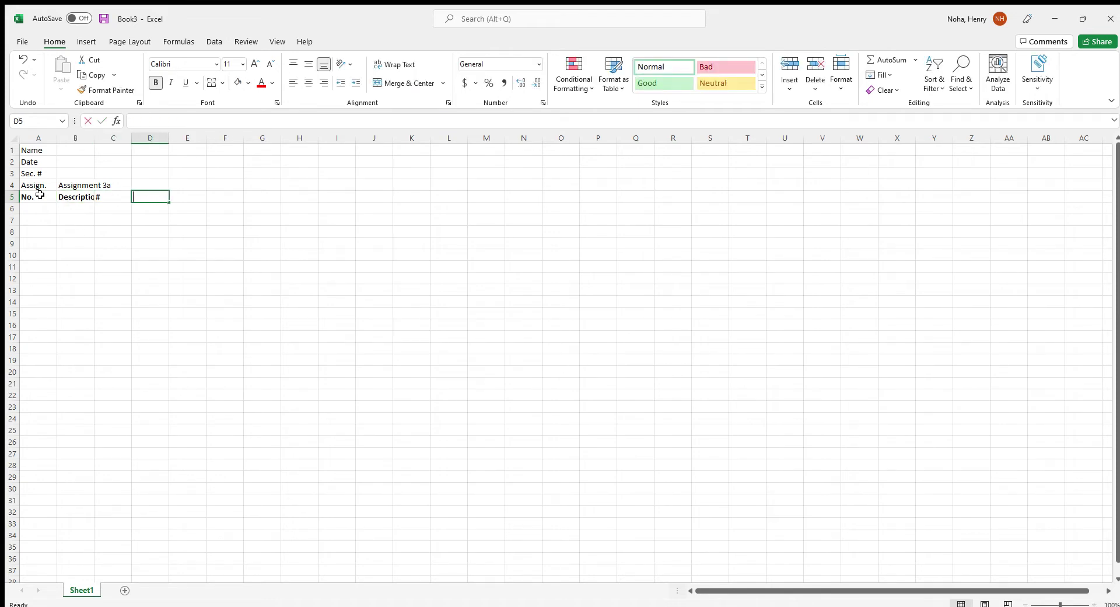
pyautogui.write('L')
pyautogui.press('Tab')
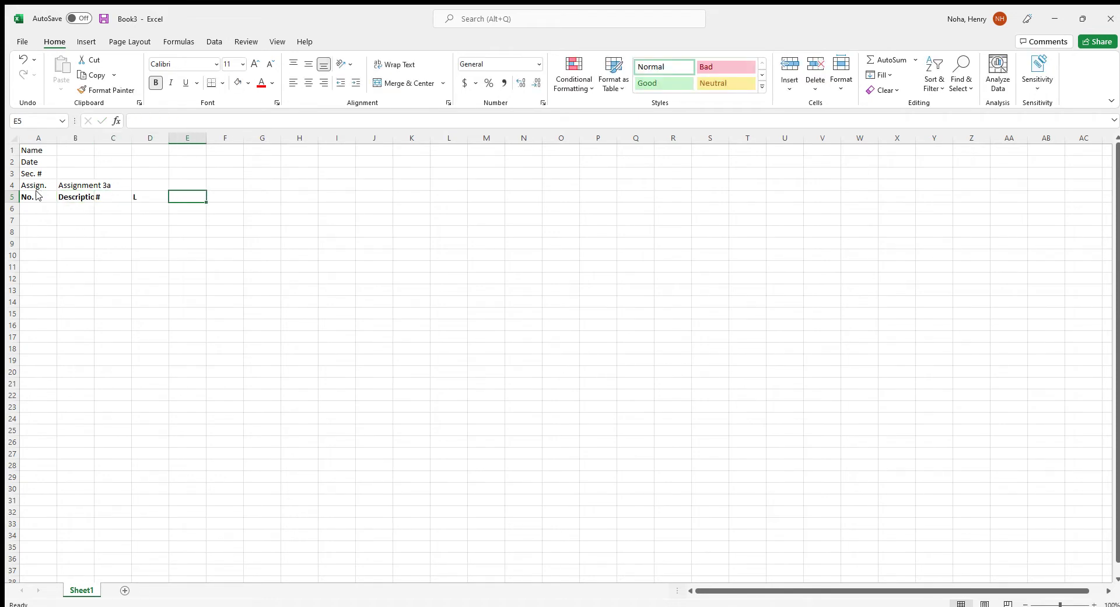
# Add the remaining headers W, H, Takeoff Quantity and U/M in E5:H5
pyautogui.write('w')
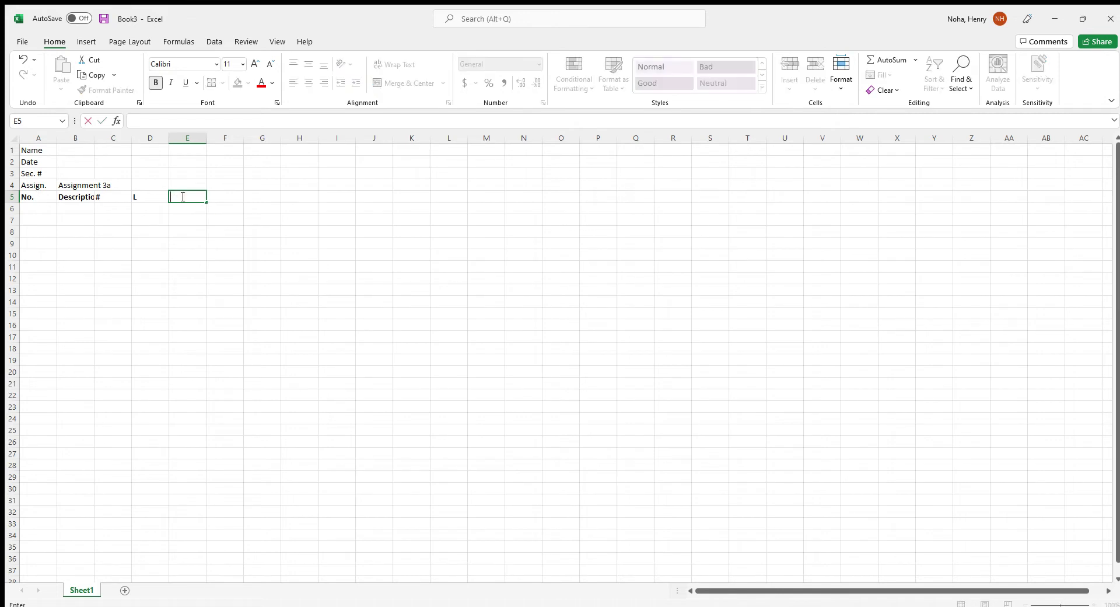
pyautogui.press('Tab')
pyautogui.write('H')
pyautogui.press('Tab')
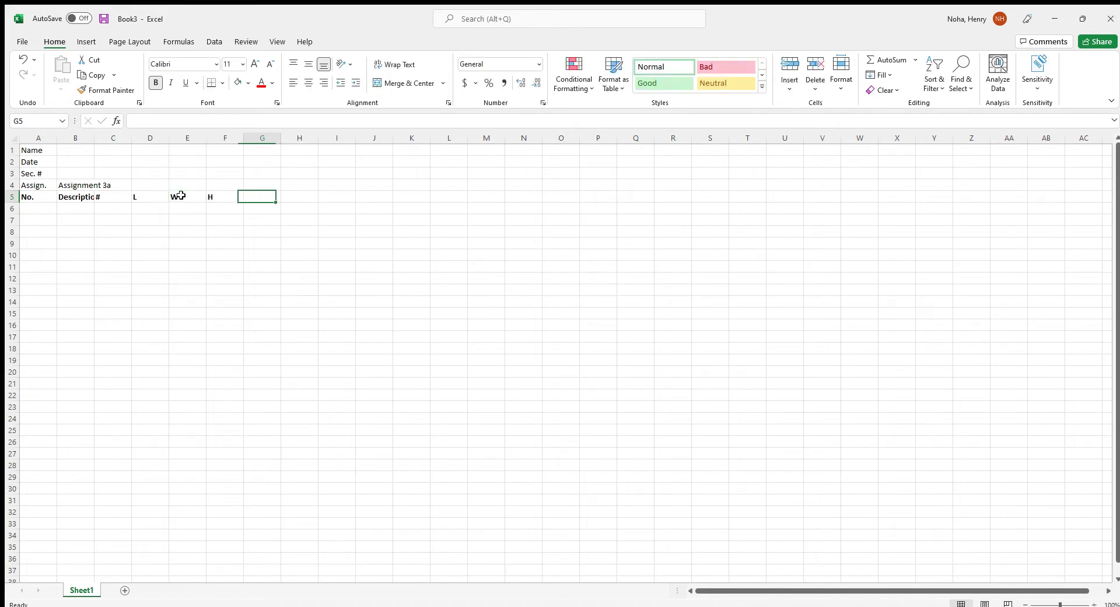
pyautogui.write('Takjeoff')
pyautogui.press('BackSpace')
pyautogui.press('BackSpace')
pyautogui.press('BackSpace')
pyautogui.press('BackSpace')
pyautogui.press('BackSpace')
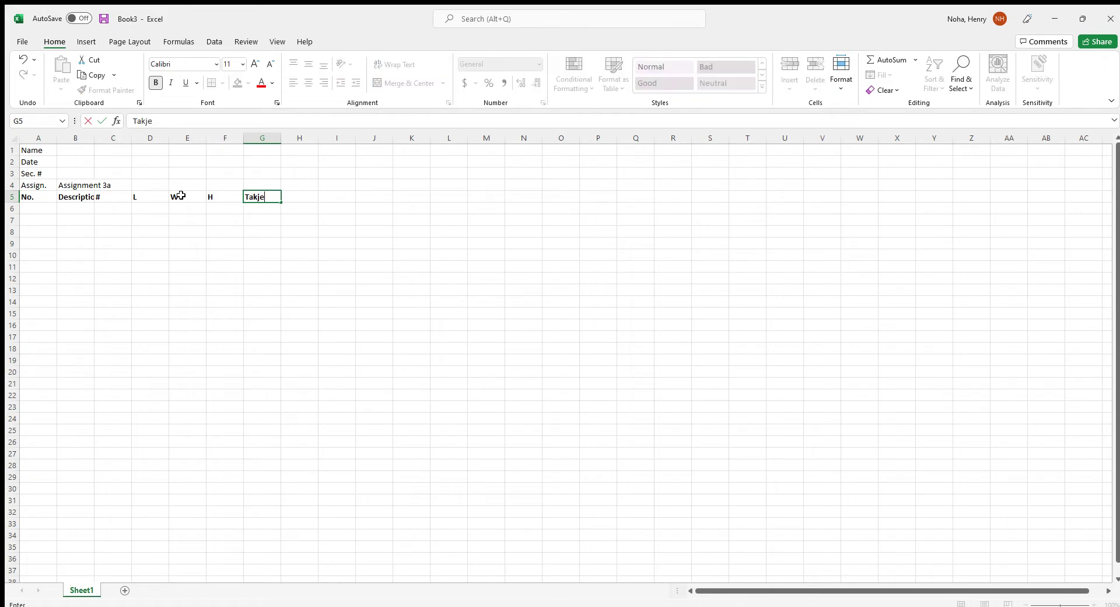
pyautogui.write('eoif')
pyautogui.press('BackSpace')
pyautogui.press('BackSpace')
pyautogui.write('ff Quantity')
pyautogui.press('Tab')
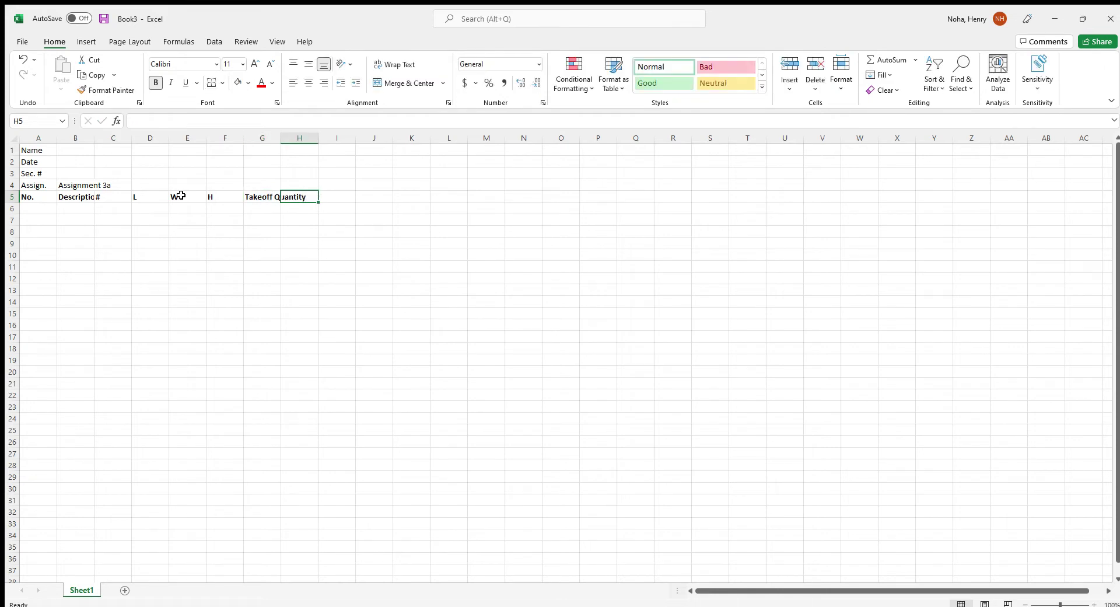
pyautogui.press('Tab')
pyautogui.press('Left')
pyautogui.write('U/M')
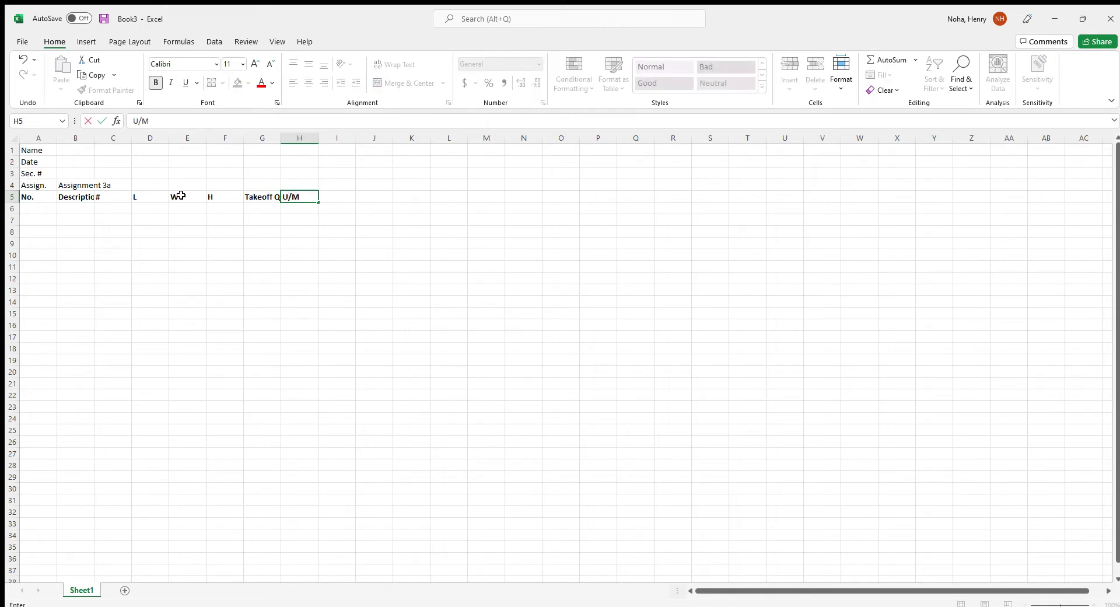
# Widen the Description and Takeoff Quantity columns and centre the row-5 headers
pyautogui.click(187, 229)
pyautogui.moveTo(283, 134); pyautogui.dragTo(331, 134)
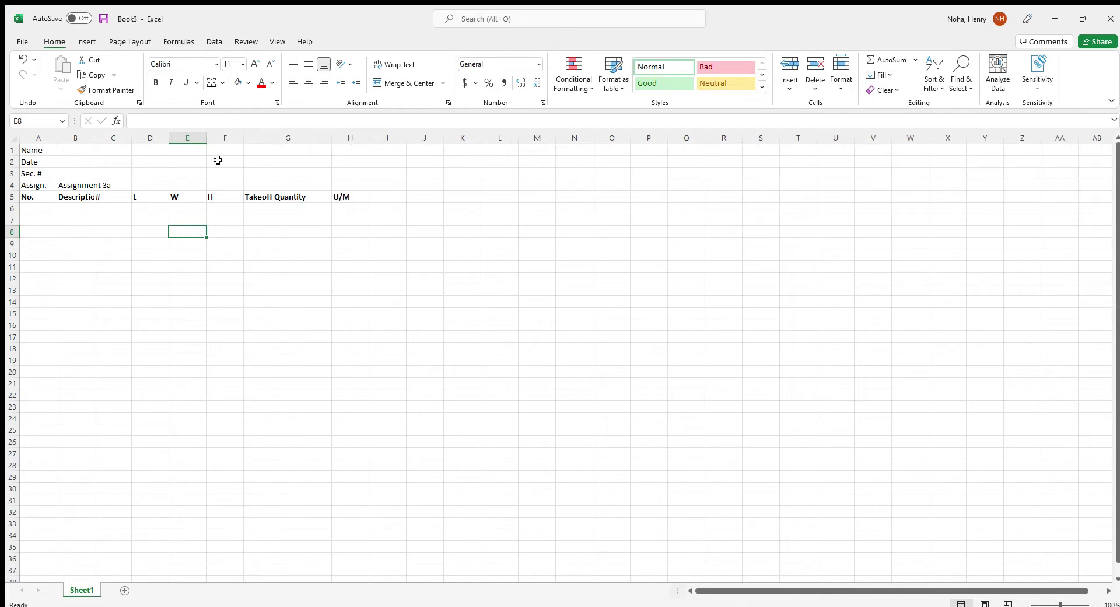
pyautogui.moveTo(94, 138); pyautogui.dragTo(193, 138)
pyautogui.click(21, 198)
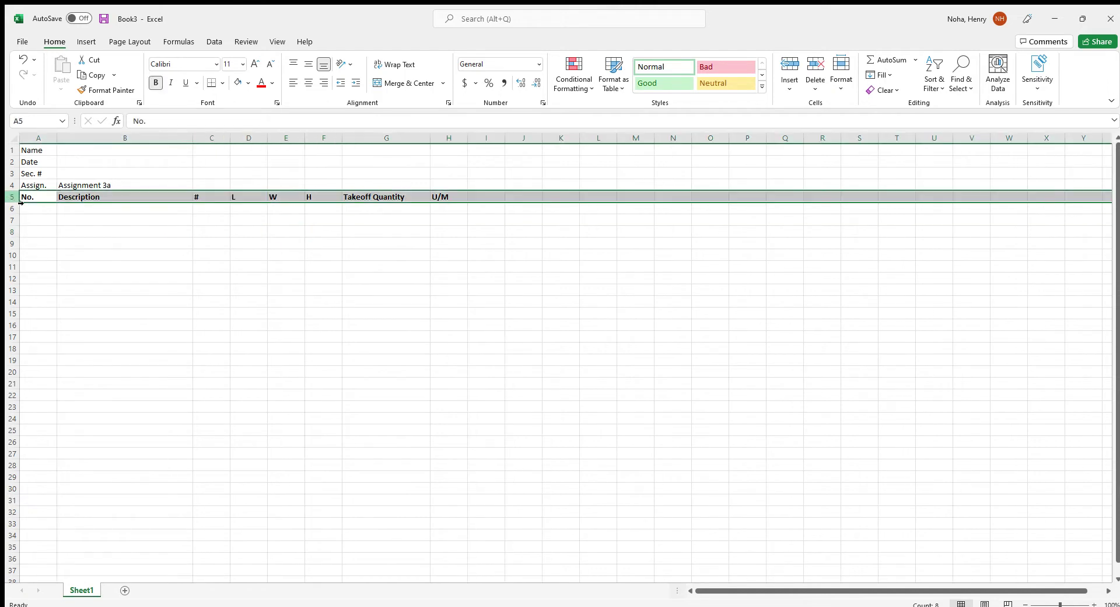
pyautogui.click(309, 82)
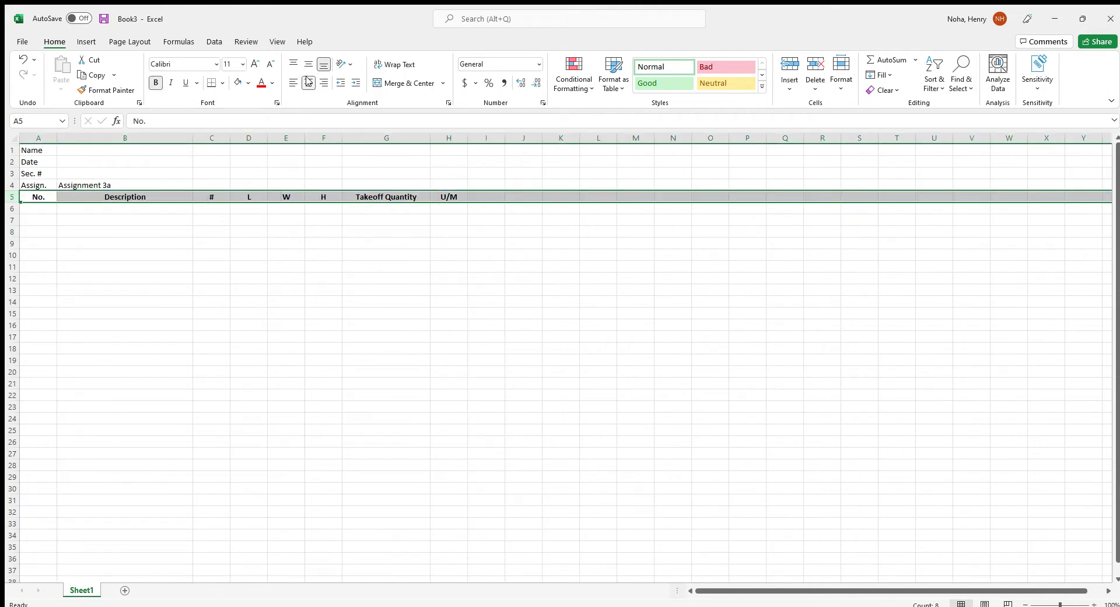
pyautogui.click(243, 212)
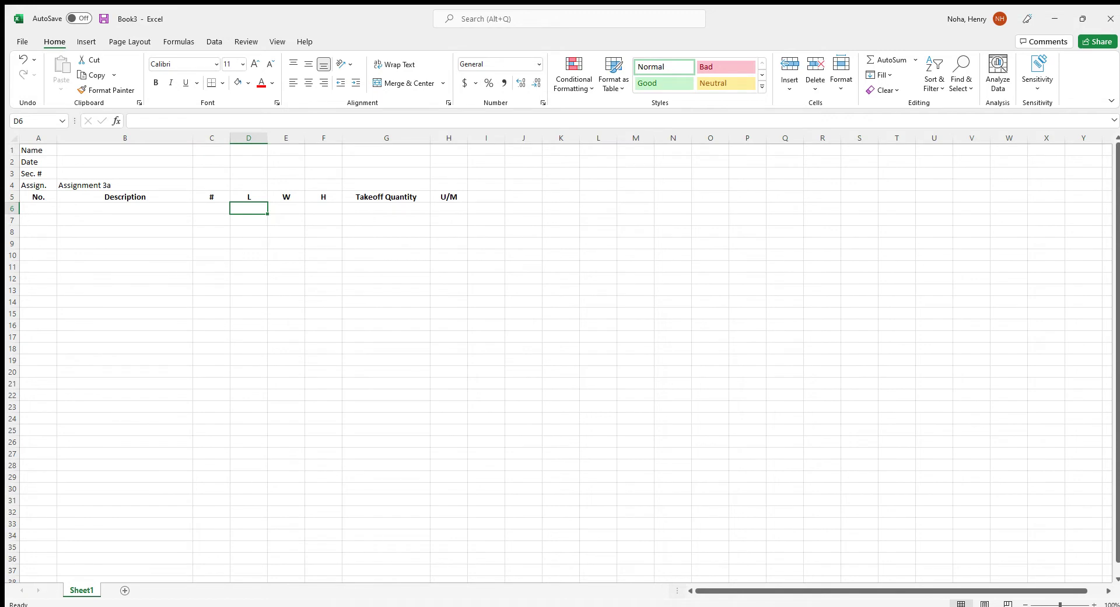
# Number column A from 1 to 97 in rows 6 through 102
pyautogui.click(46, 206)
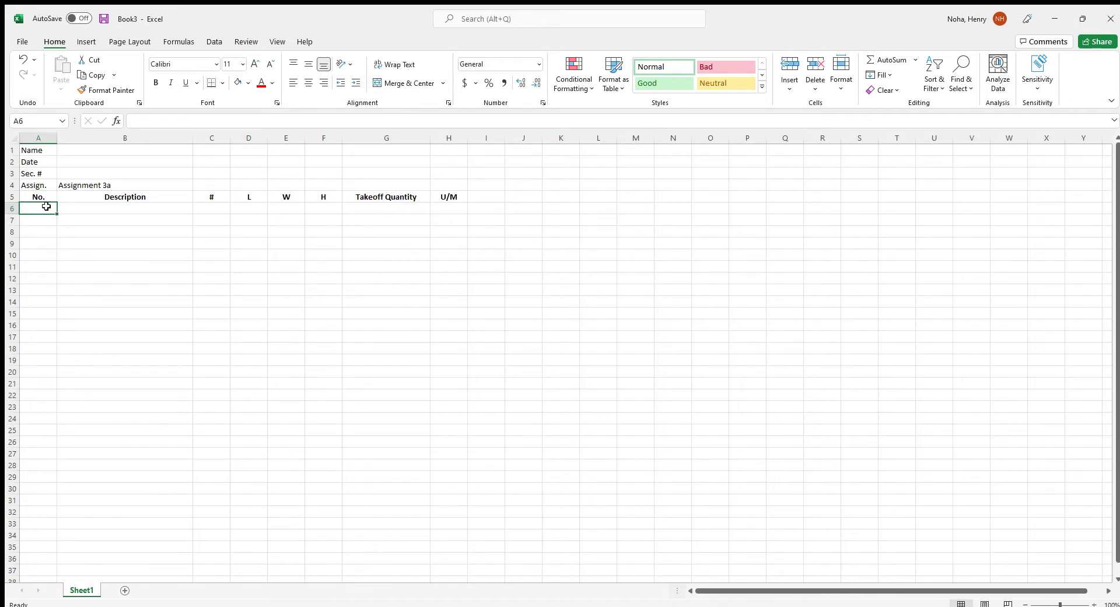
pyautogui.write('1')
pyautogui.press('Return')
pyautogui.write('2')
pyautogui.press('Return')
pyautogui.write('3')
pyautogui.press('Return')
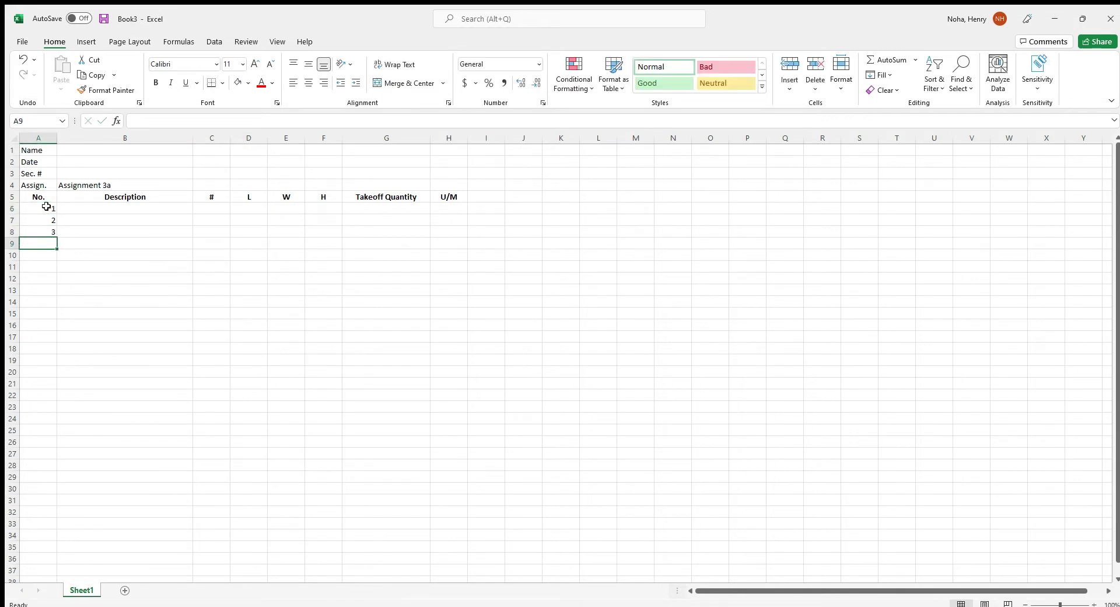
pyautogui.moveTo(45, 206); pyautogui.dragTo(50, 250)
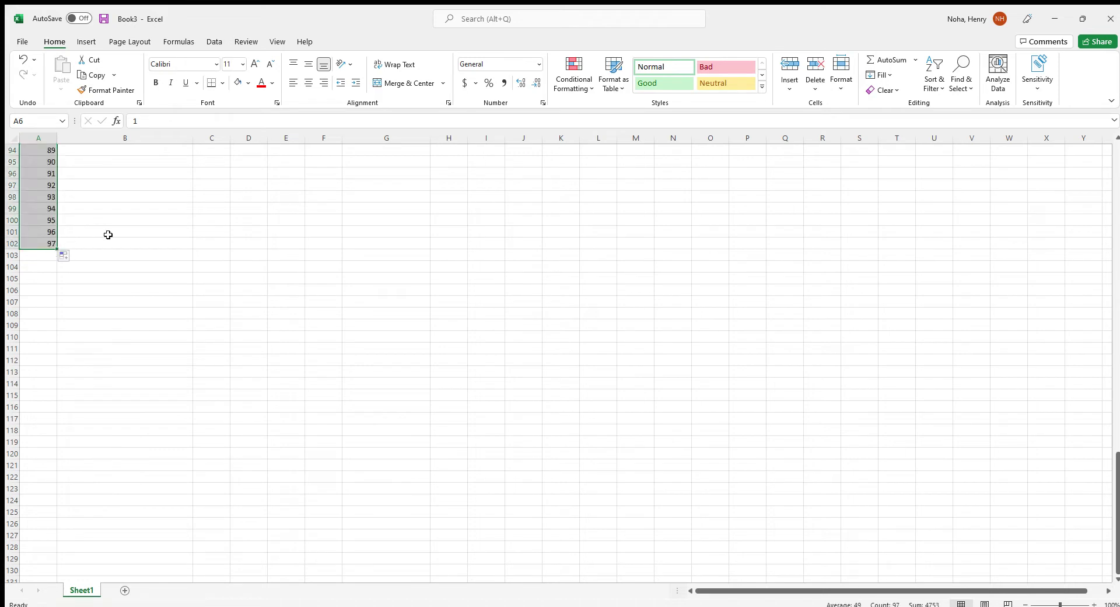
pyautogui.scroll(2, 87, 260)
# Apply All Borders to the table range A5:H102
pyautogui.click(93, 297)
pyautogui.moveTo(29, 309); pyautogui.dragTo(445, 193)
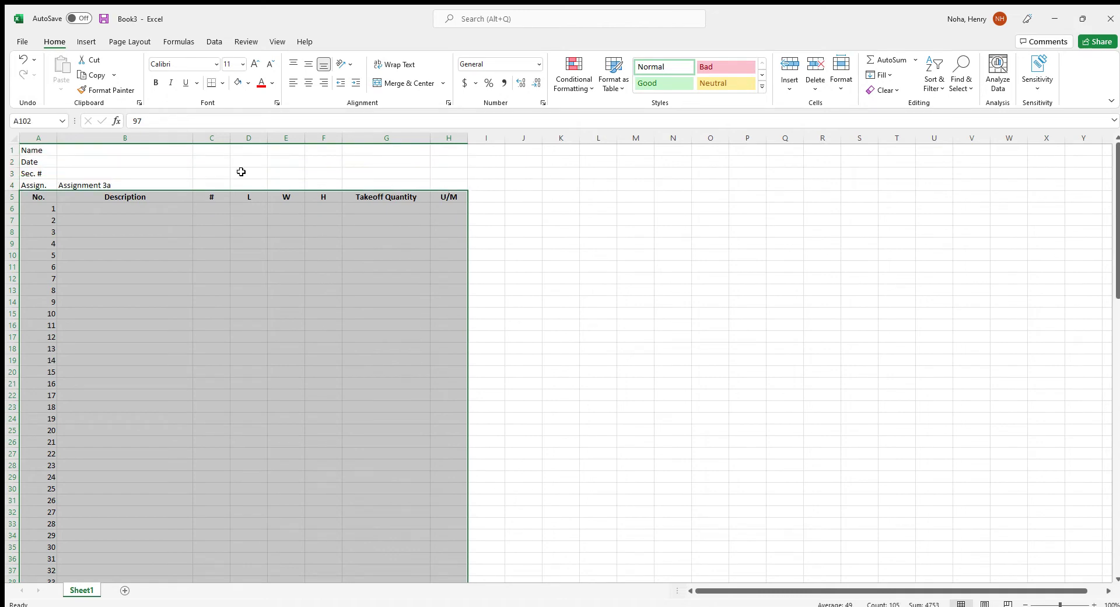
pyautogui.click(223, 81)
pyautogui.click(233, 198)
pyautogui.scroll(20, 79, 252)
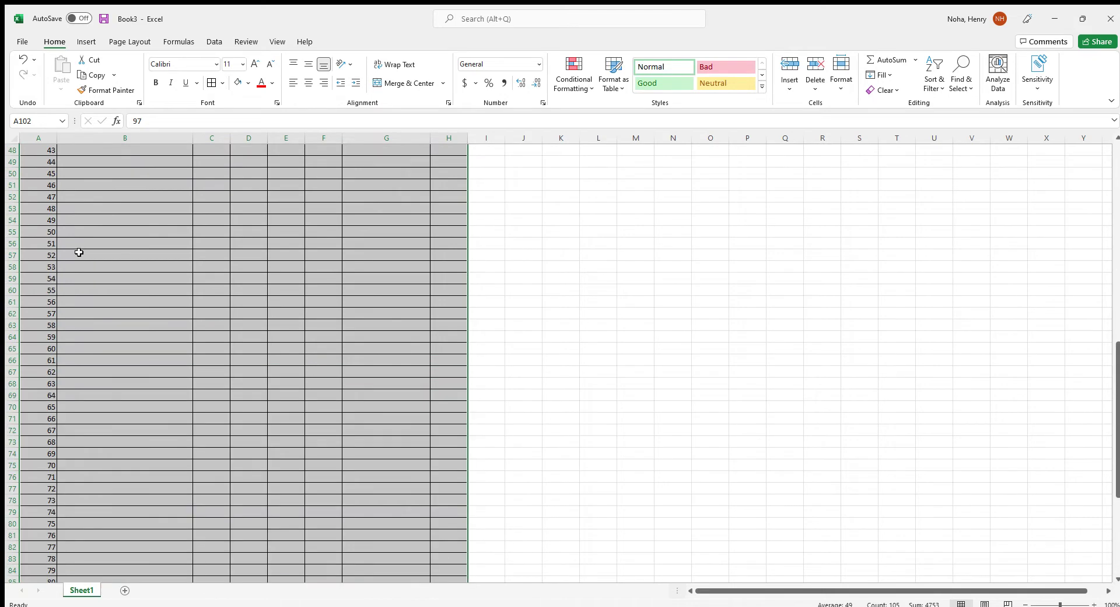
# Give the header row A5:H5 a grey fill
pyautogui.click(69, 239)
pyautogui.moveTo(43, 196); pyautogui.dragTo(453, 196)
pyautogui.click(234, 84)
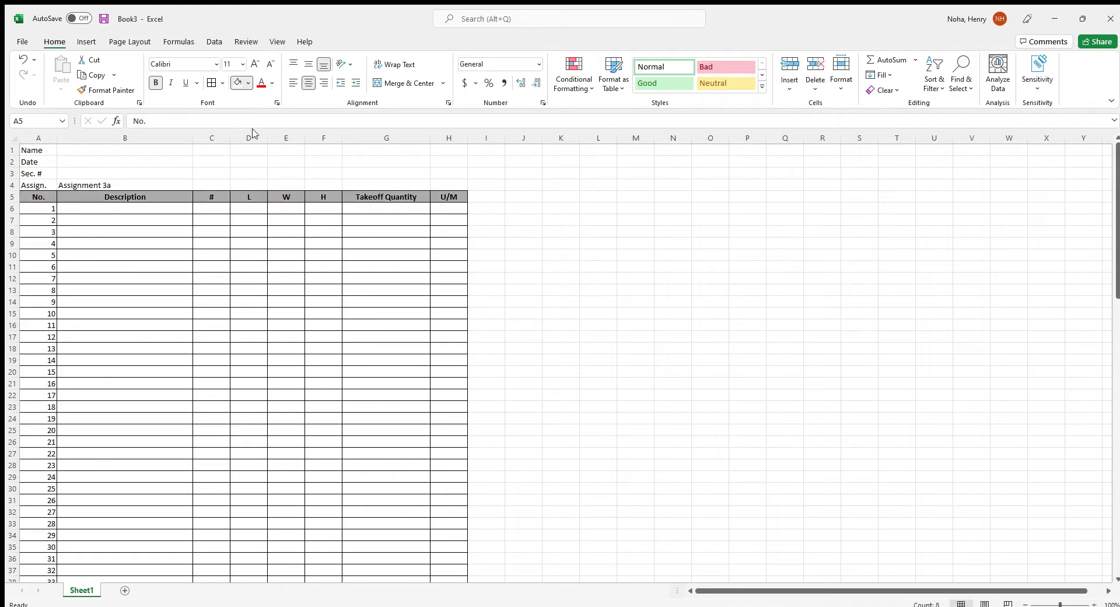
pyautogui.click(98, 233)
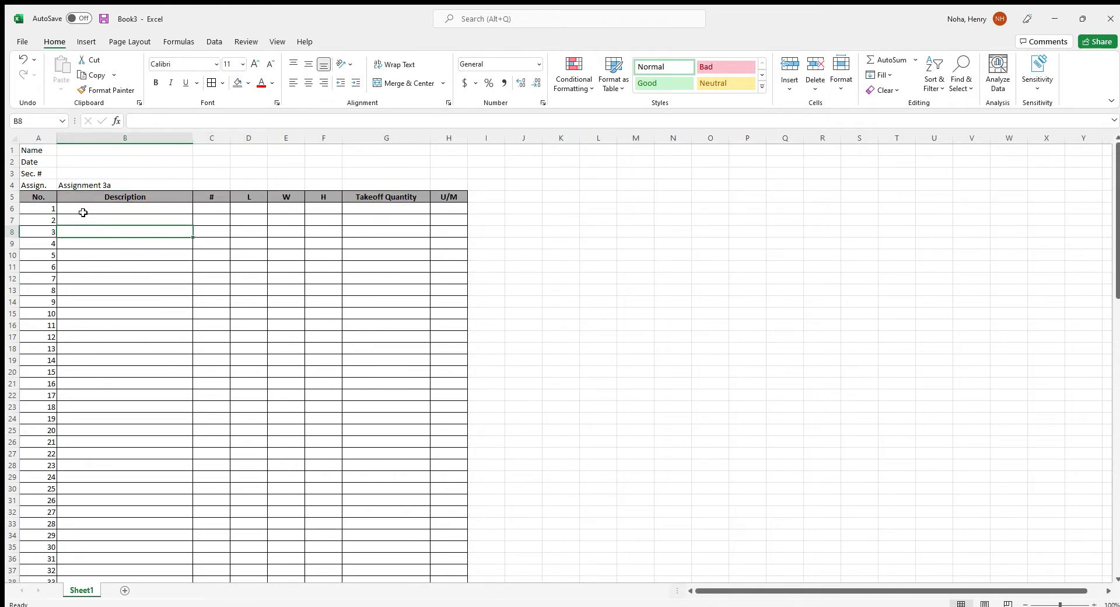
# Enter the bold heading 'Drilled Pier Spoils - S1_01, S2_01A, and S3_01' in B7 and widen column B to fit
pyautogui.click(88, 221)
pyautogui.hotkey('ctrl', 'b')
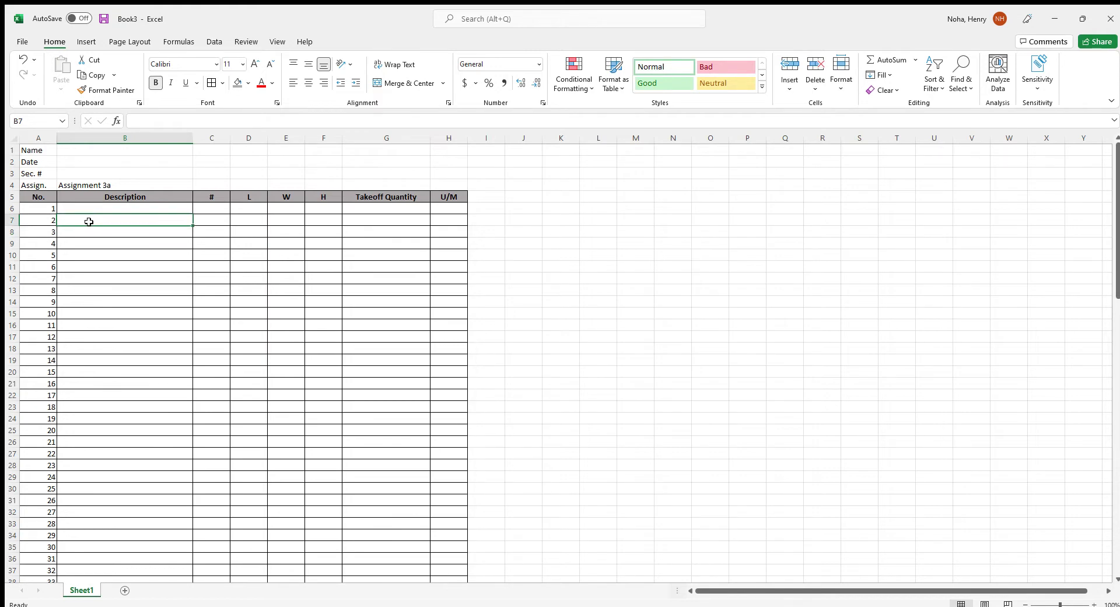
pyautogui.write('Drilled')
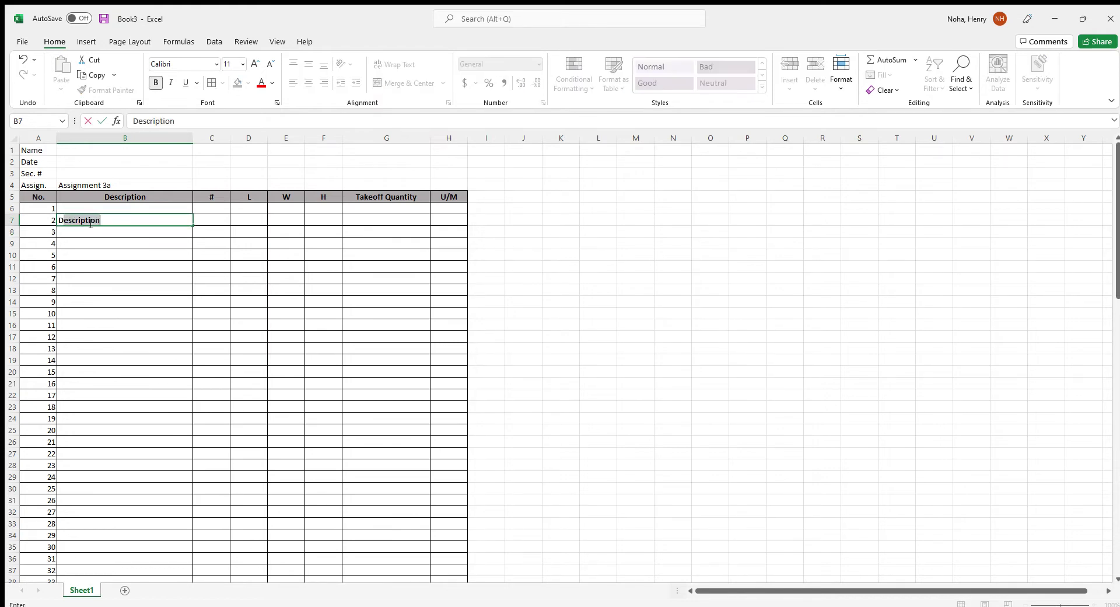
pyautogui.write(' Pier S')
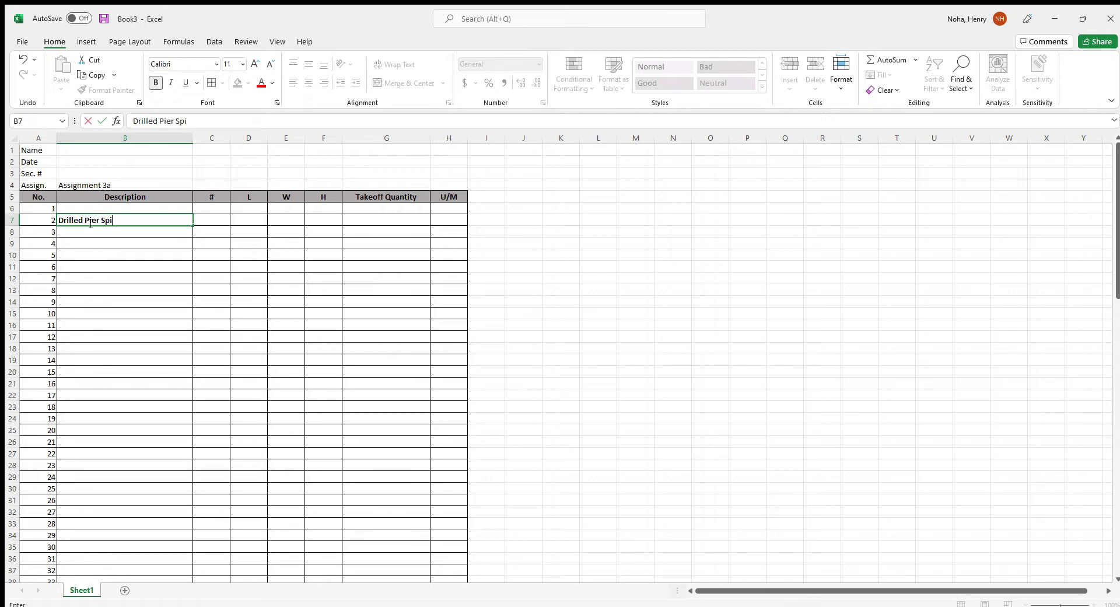
pyautogui.write('poils')
pyautogui.write(' - S^11')
pyautogui.write('_0')
pyautogui.write('1, S')
pyautogui.write('2_01A')
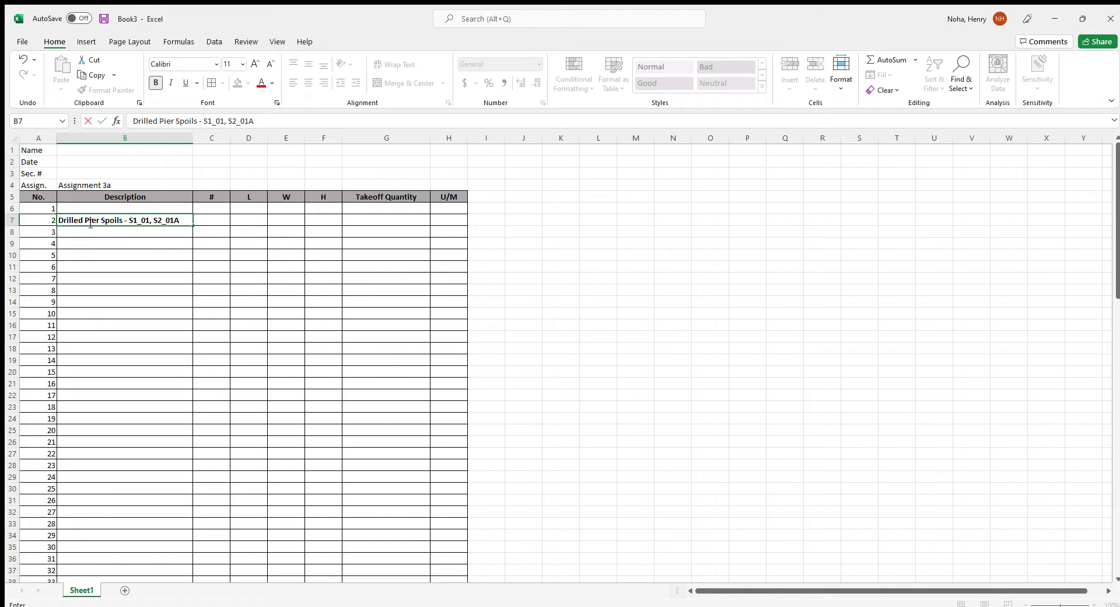
pyautogui.write(', and S3_01')
pyautogui.click(165, 266)
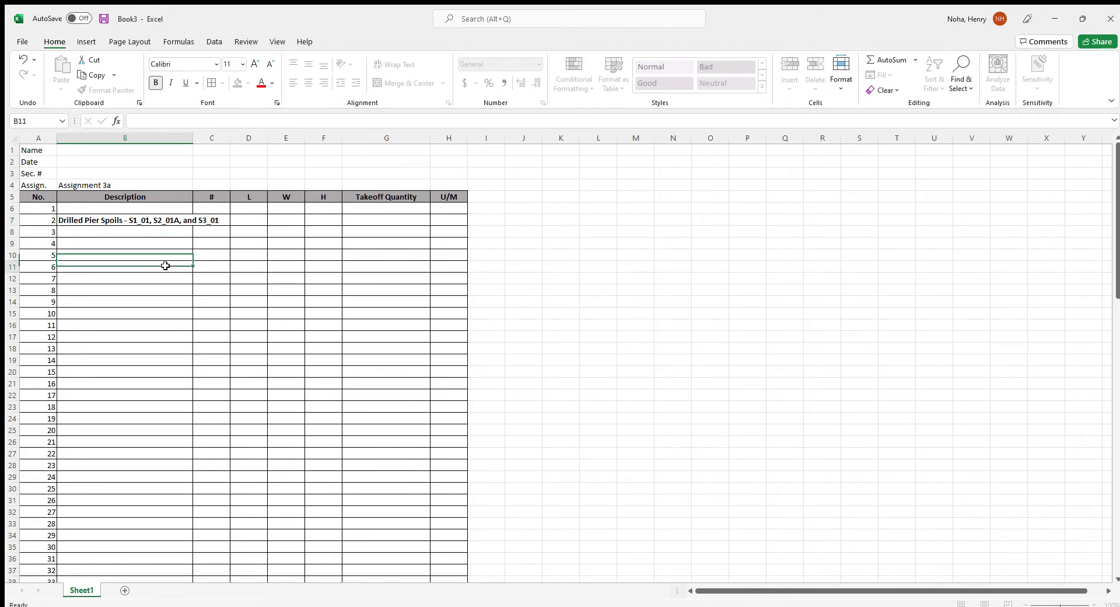
pyautogui.moveTo(256, 144); pyautogui.dragTo(248, 143)
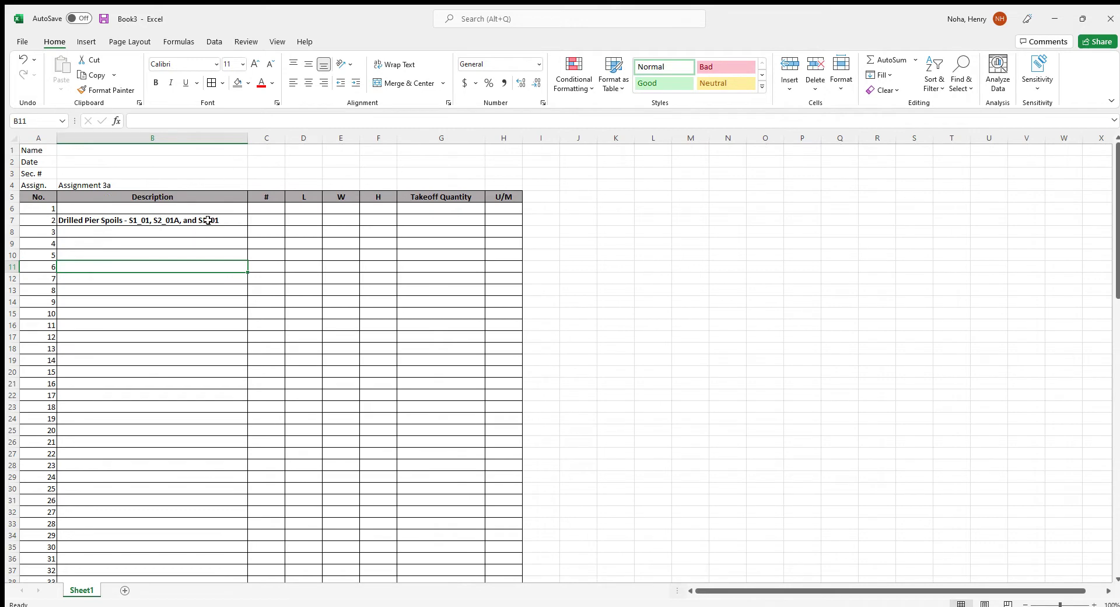
# Enter 'P3 36" Drilled Pier El 96'-8" CL-B2' in B8 and 'Drill 2'-6" Overburden' in B9
pyautogui.click(90, 232)
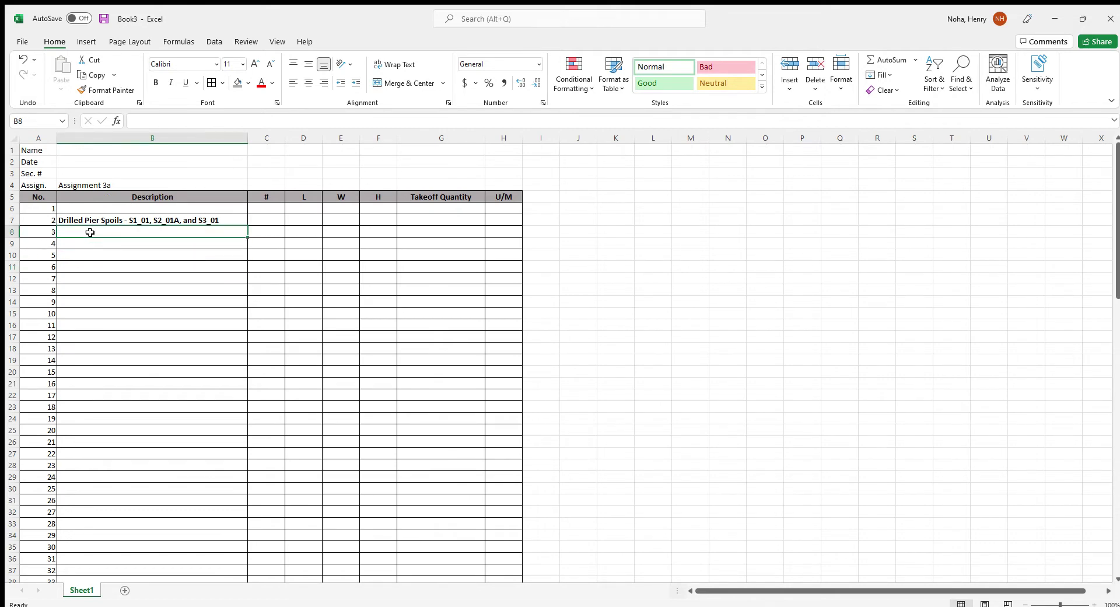
pyautogui.write('P3')
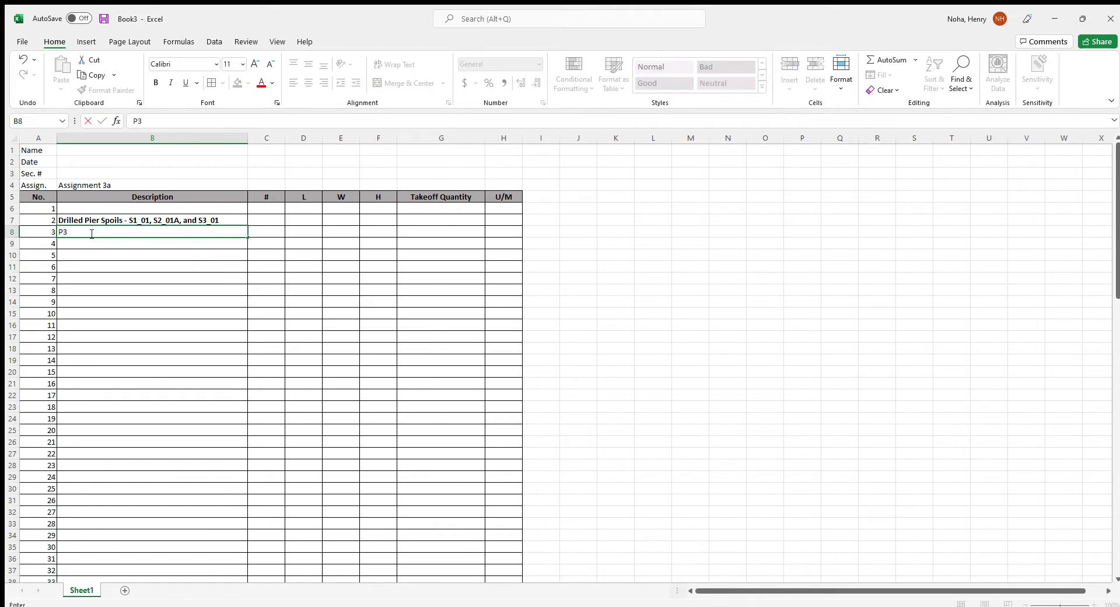
pyautogui.write(' 36" Drilled Pier El 96\'-8')
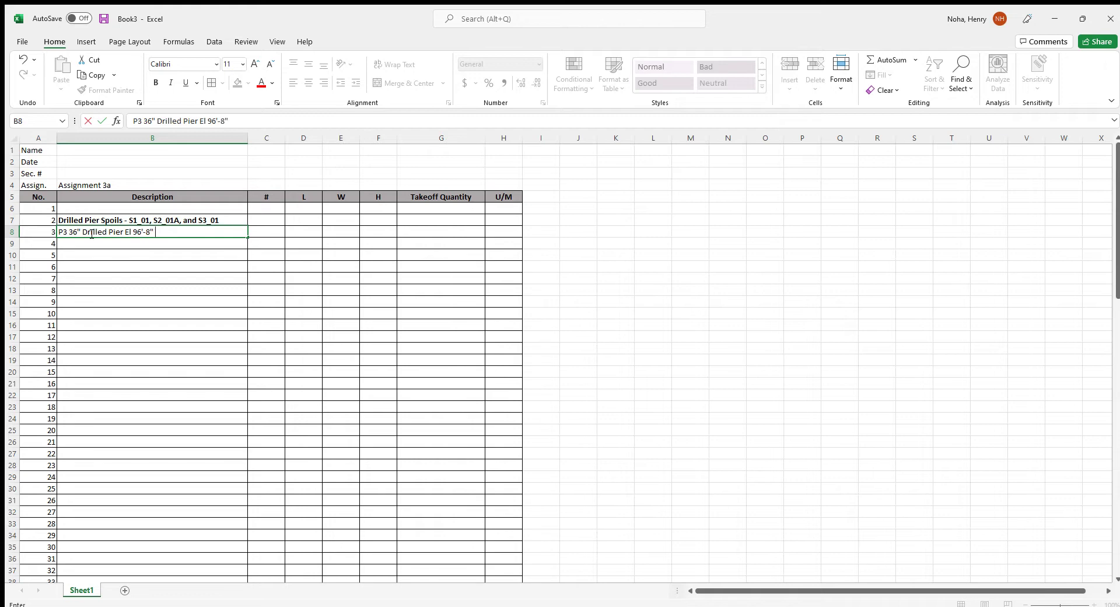
pyautogui.write('CL-B2')
pyautogui.press('Return')
pyautogui.write('Drilled Pier Spoils - S1_01, S2_01A, and S3_01')
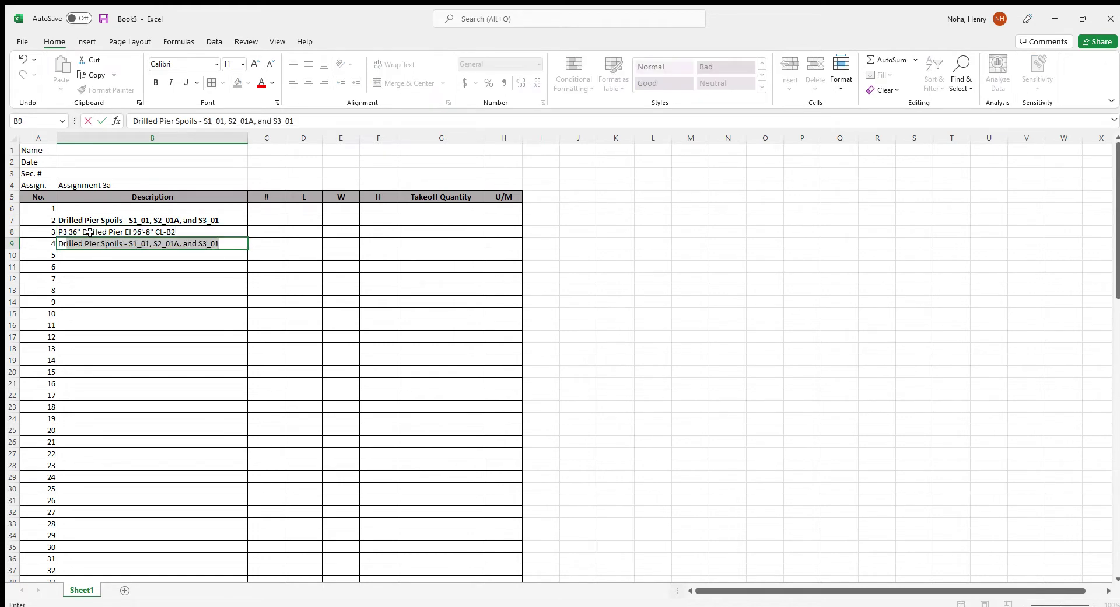
pyautogui.write("2'-6")
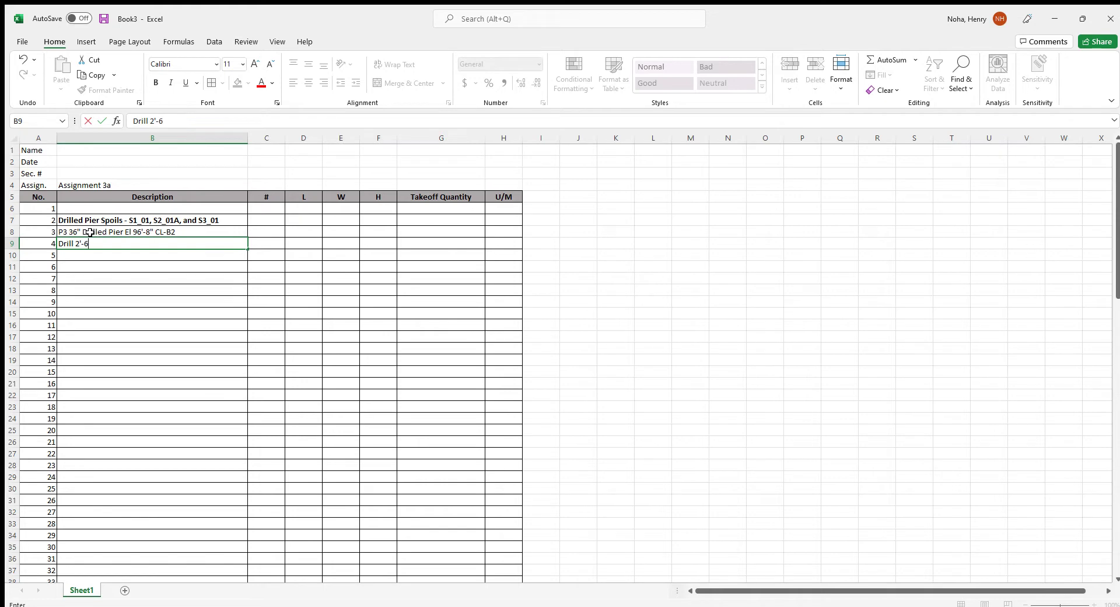
pyautogui.write('" Overburden')
pyautogui.click(270, 221)
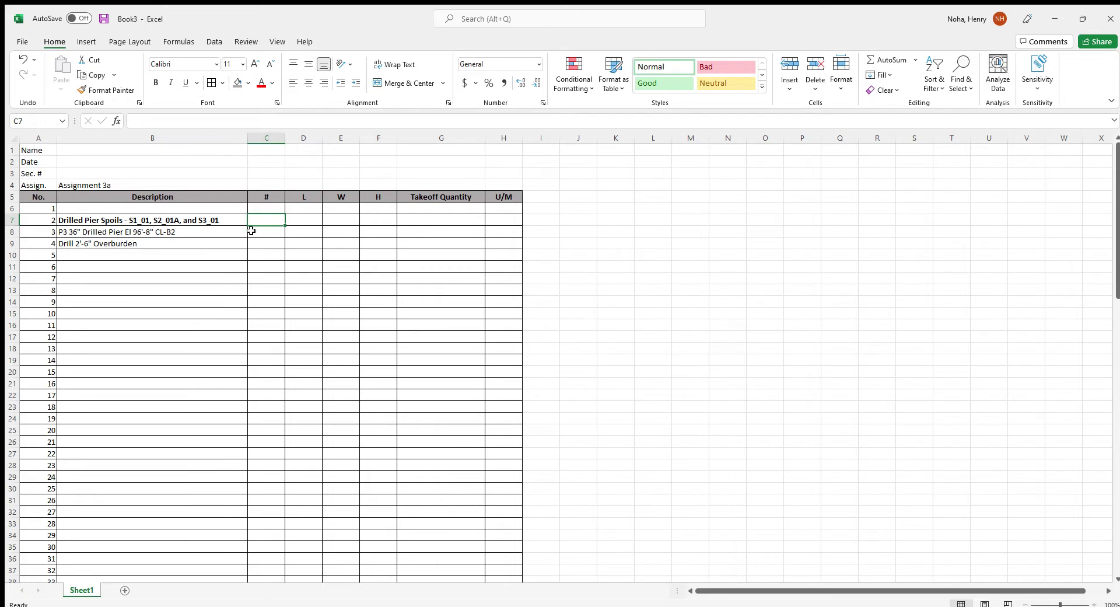
# Label row 7's columns C–E as #, L and CF/LF
pyautogui.write('#')
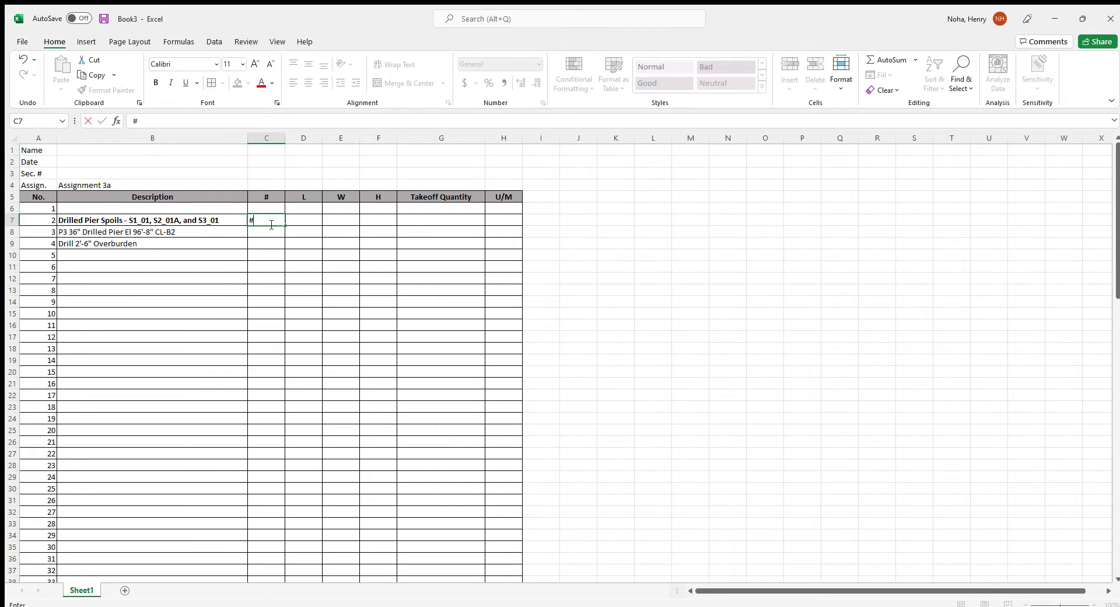
pyautogui.press('Tab')
pyautogui.write('L')
pyautogui.press('Tab')
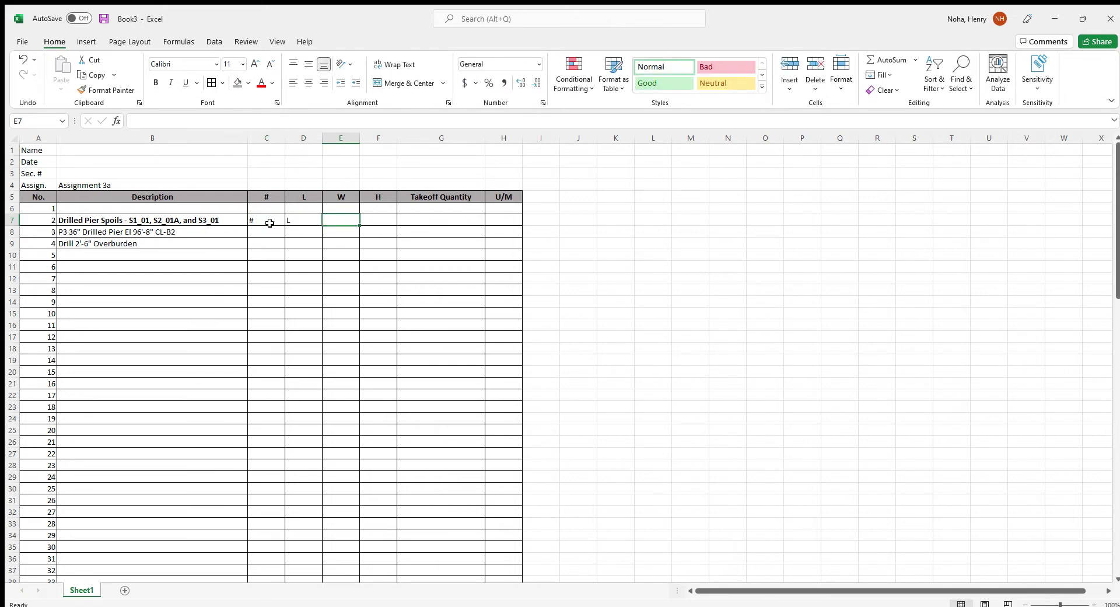
pyautogui.write('CF')
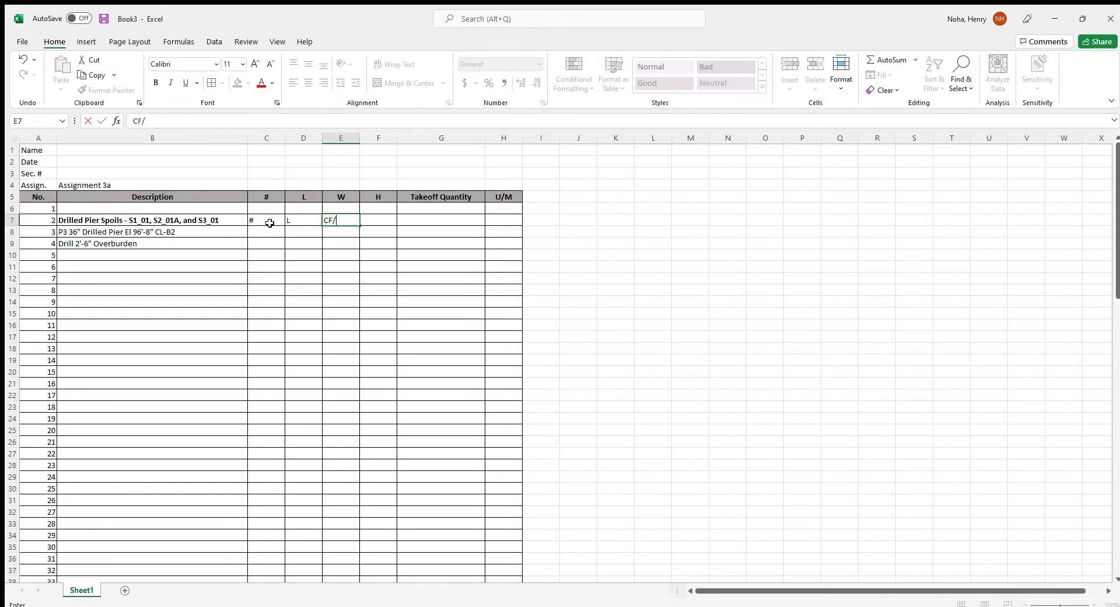
pyautogui.write('/LF')
# Centre the #, L and CF/LF labels in C7:E7 and give them a yellow fill
pyautogui.press('Return')
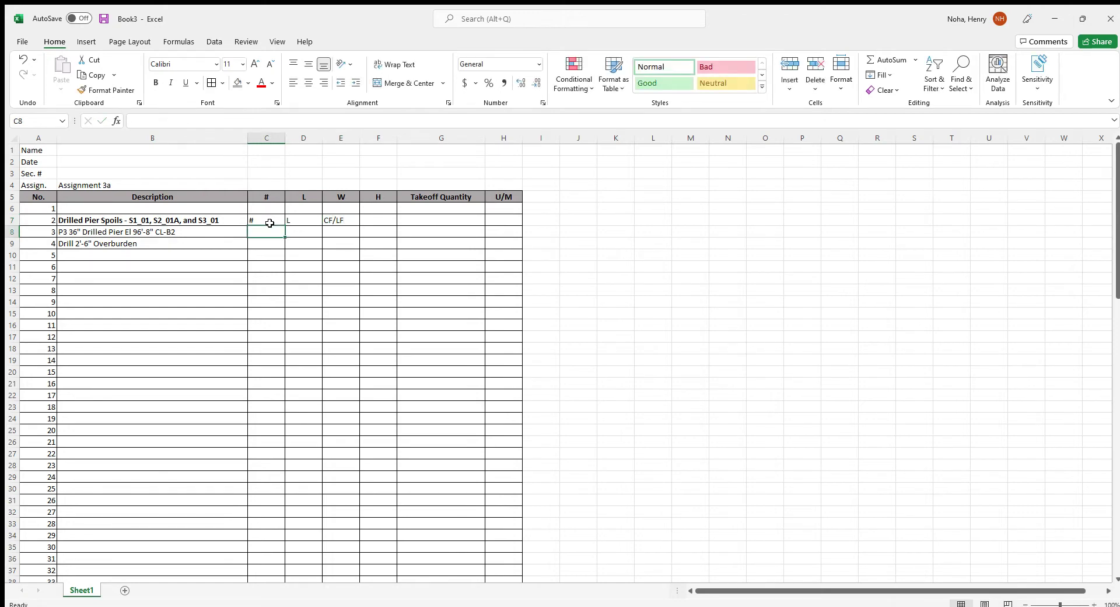
pyautogui.moveTo(273, 217); pyautogui.dragTo(334, 222)
pyautogui.click(309, 83)
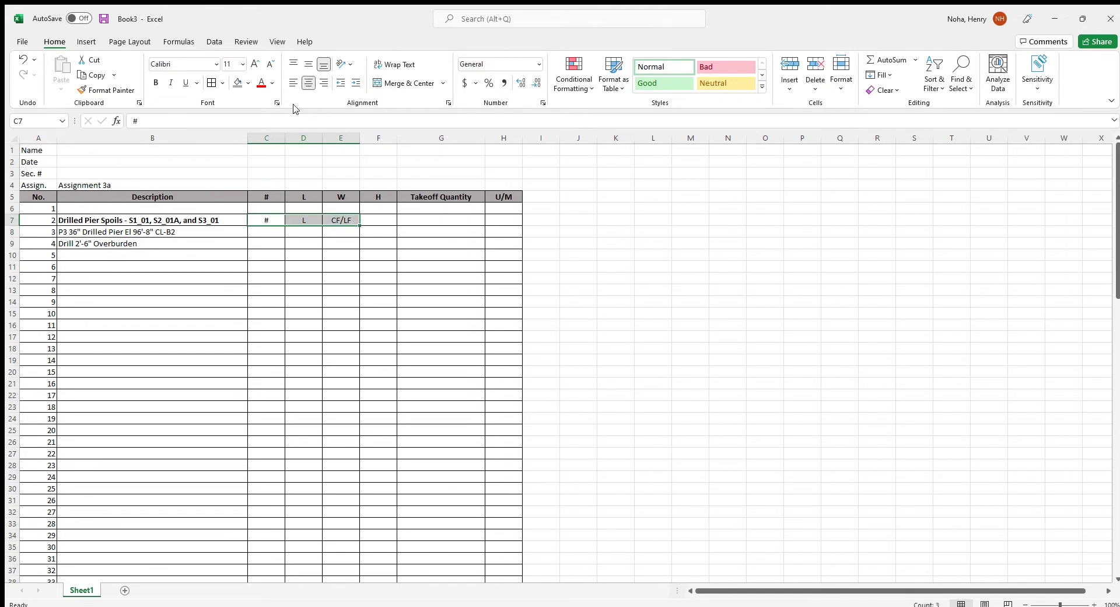
pyautogui.click(236, 83)
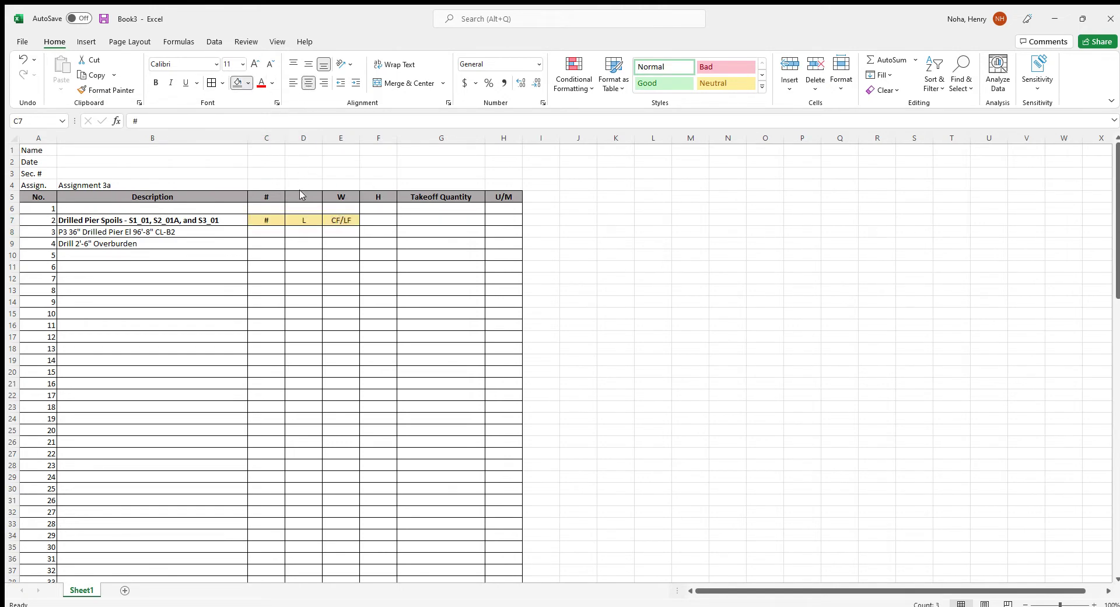
pyautogui.click(279, 232)
# Enter counts of 1 and lengths 51.667 and 2.5 for the pier and overburden rows
pyautogui.write('108')
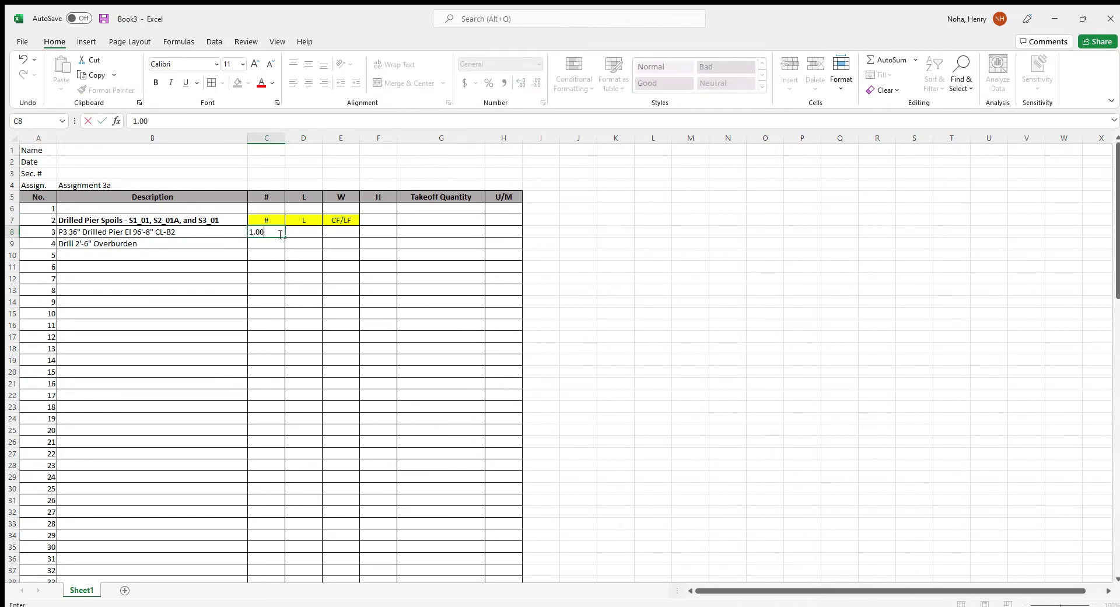
pyautogui.press('Return')
pyautogui.write('1')
pyautogui.press('Return')
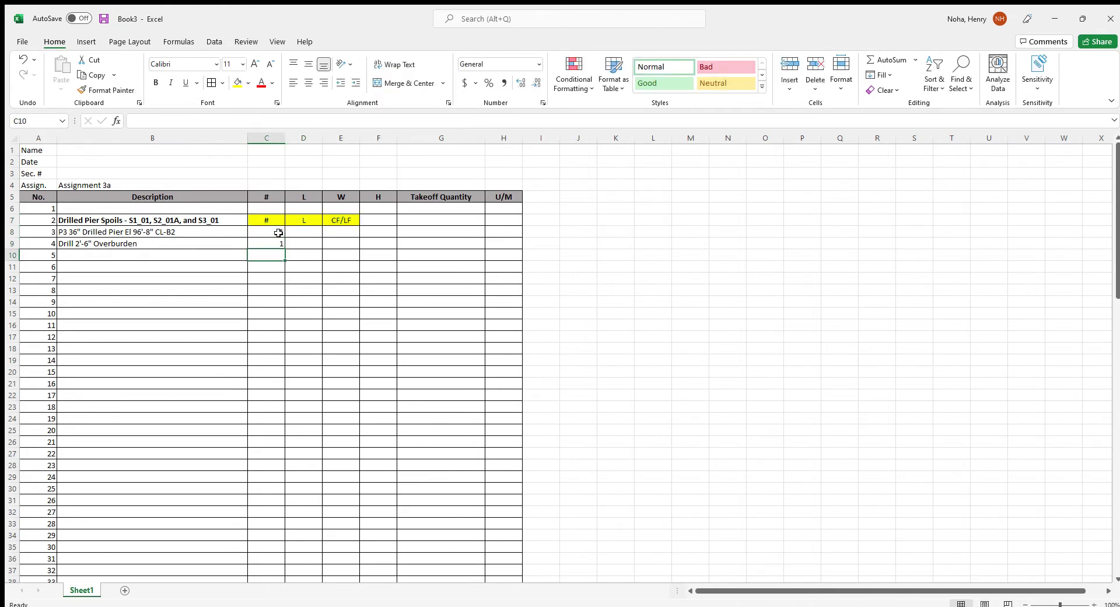
pyautogui.click(311, 235)
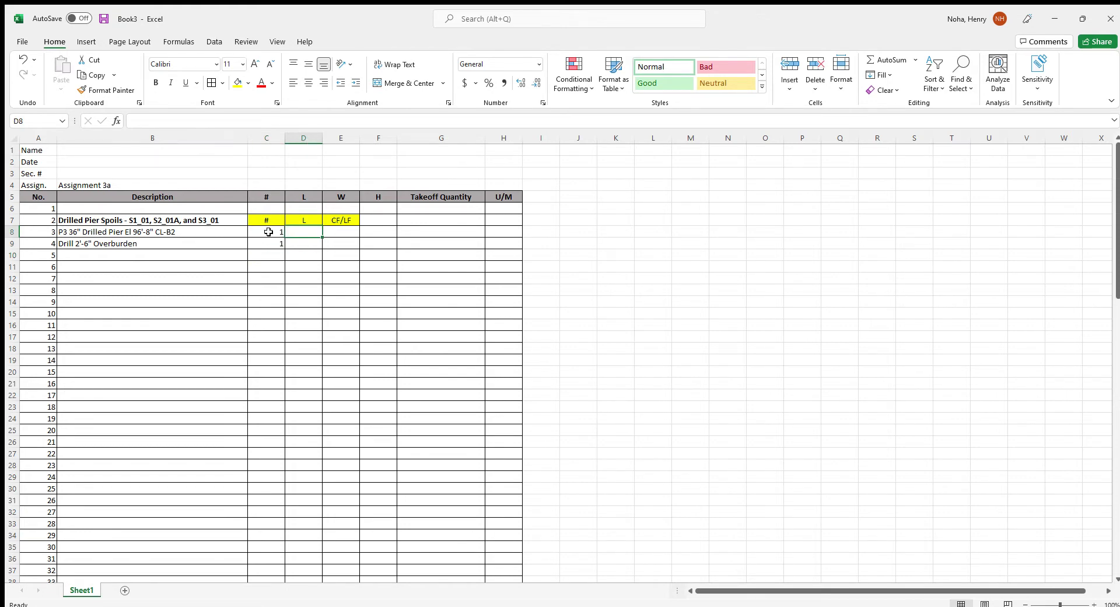
pyautogui.write('51.667')
pyautogui.press('Return')
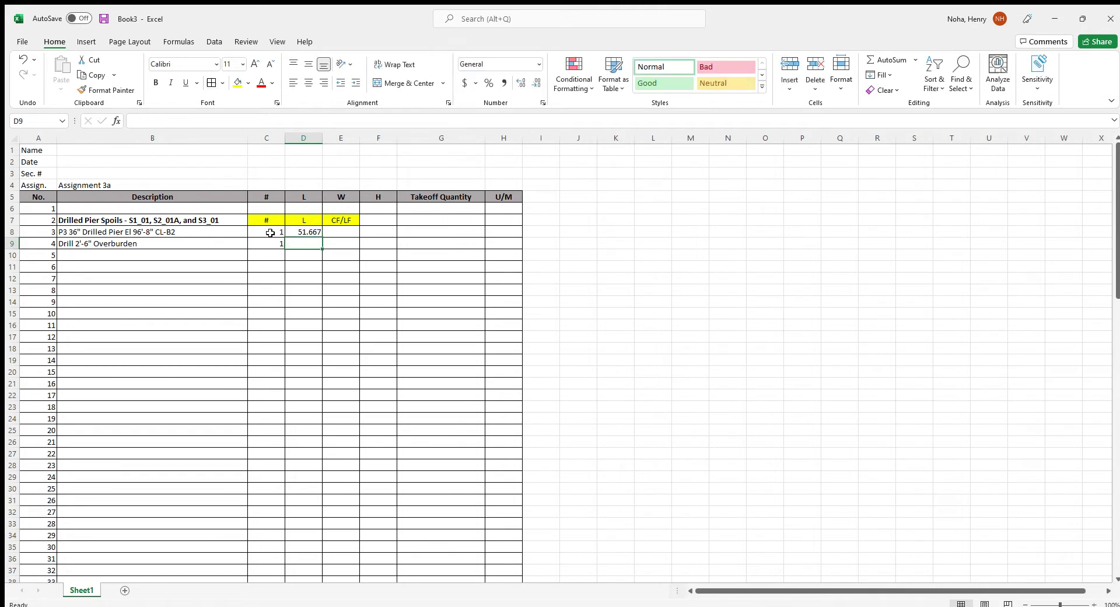
pyautogui.write('2.500')
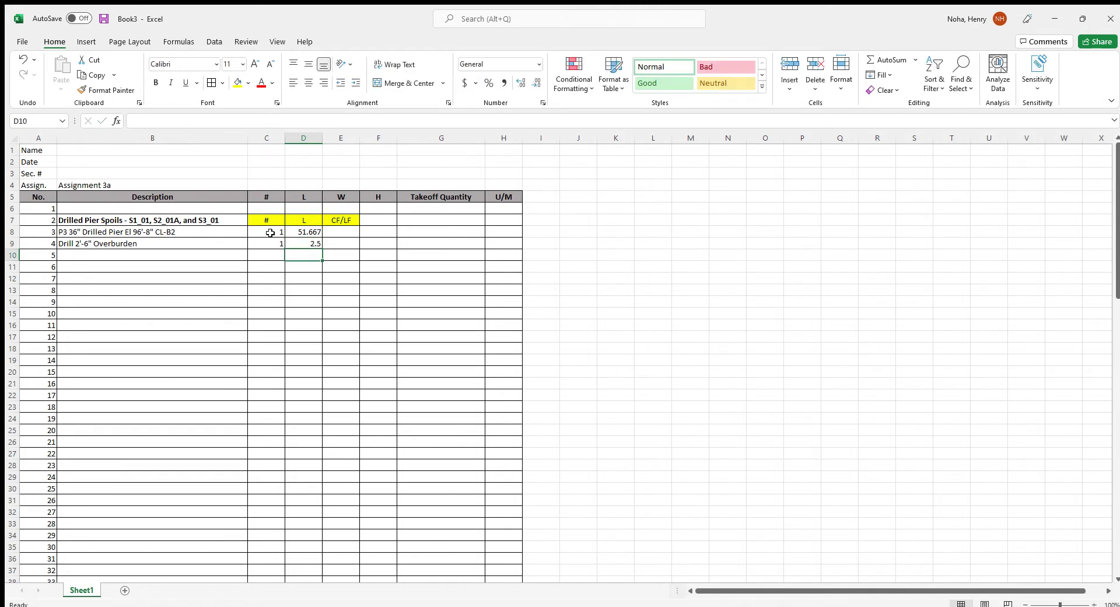
pyautogui.press('Up')
# Enter the CF/LF value 7.0686 for both the overburden and pier rows
pyautogui.press('Right')
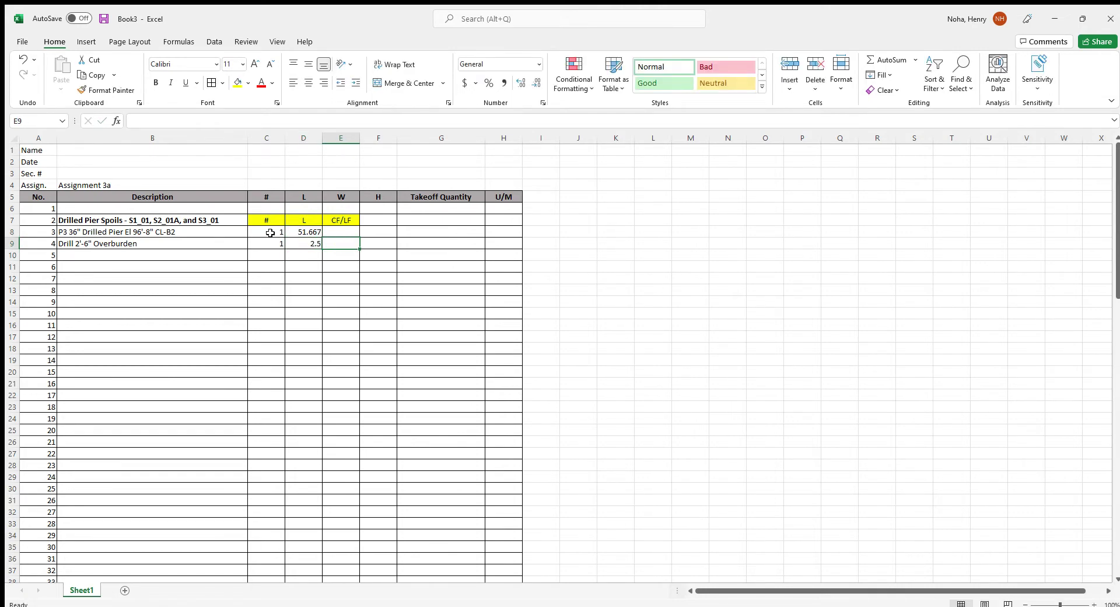
pyautogui.write('7.06')
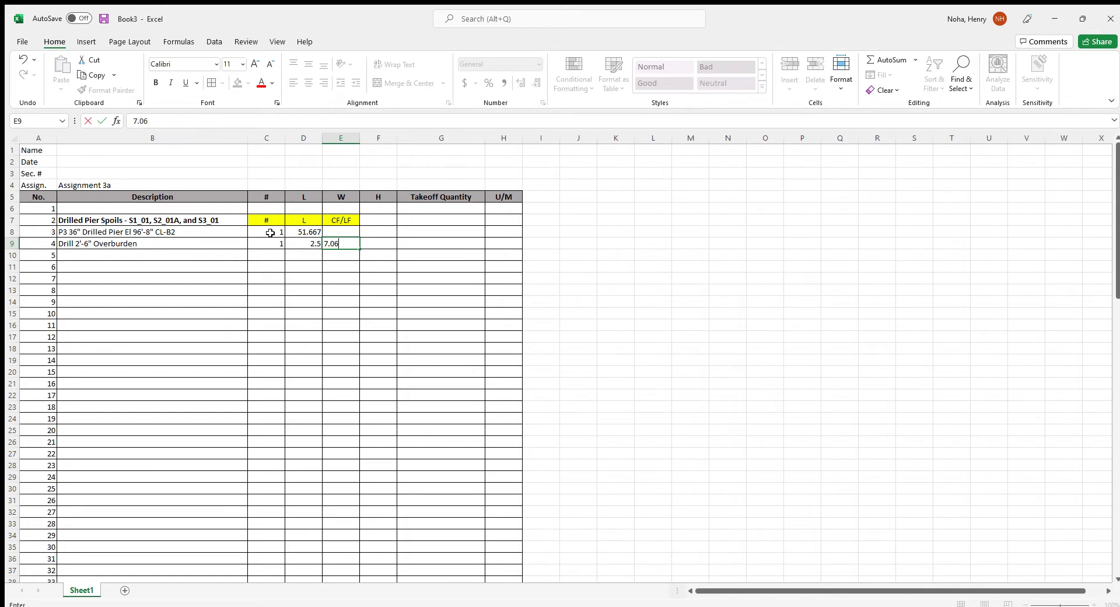
pyautogui.write('86')
pyautogui.press('Return')
pyautogui.press('Up')
pyautogui.hotkey('ctrl', 'c')
pyautogui.hotkey('ctrl', 'v')
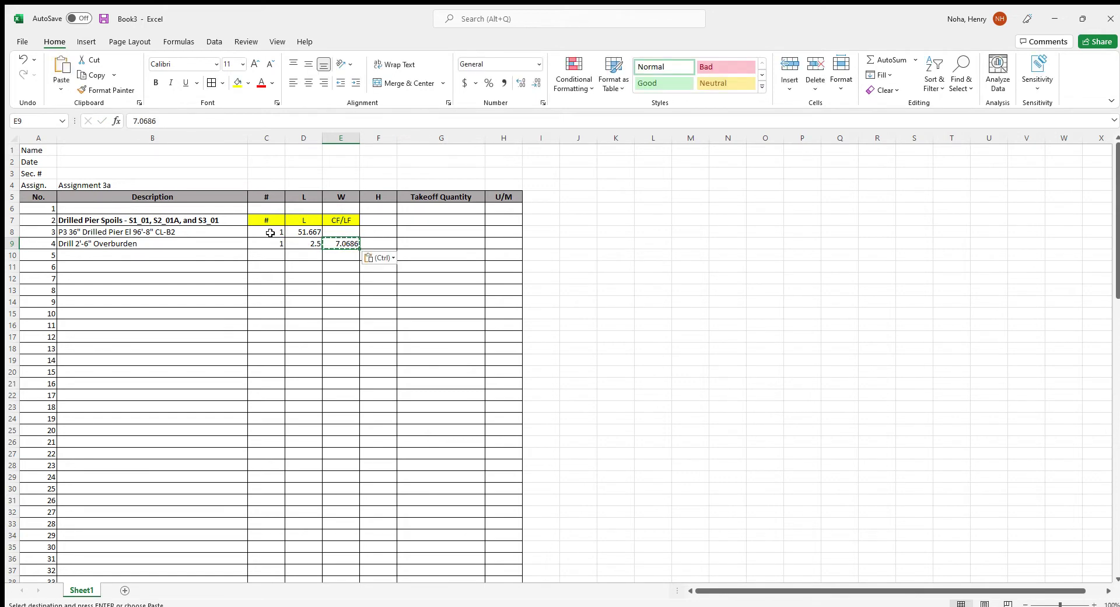
pyautogui.press('Up')
pyautogui.hotkey('ctrl', 'v')
pyautogui.press('Right')
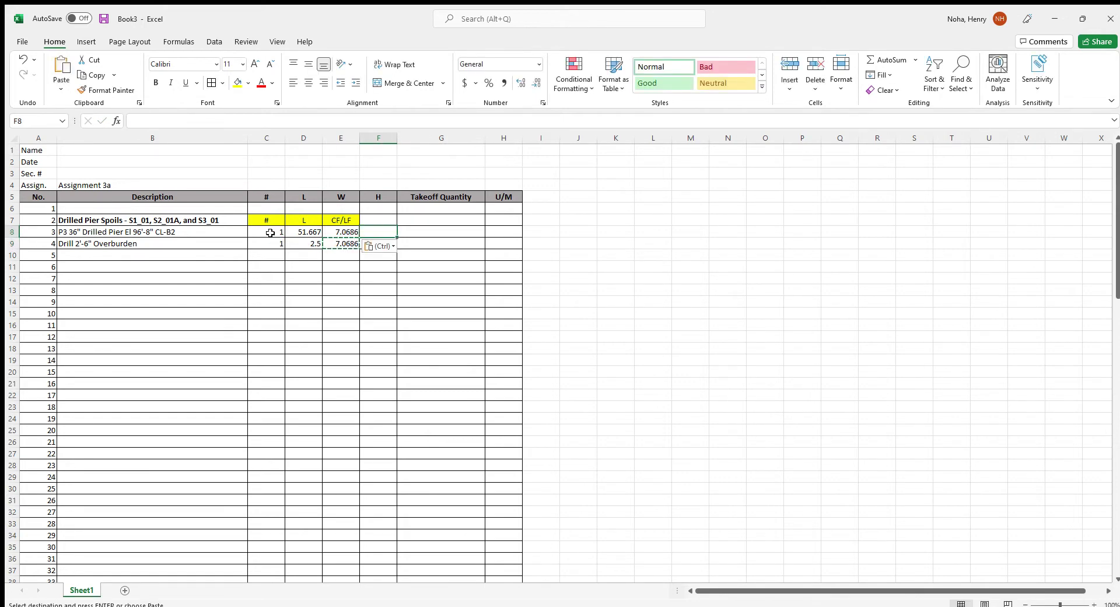
# Enter =D8*E8 in G8 and fill it down to G9, giving 365.2133562 and 17.6715
pyautogui.click(430, 233)
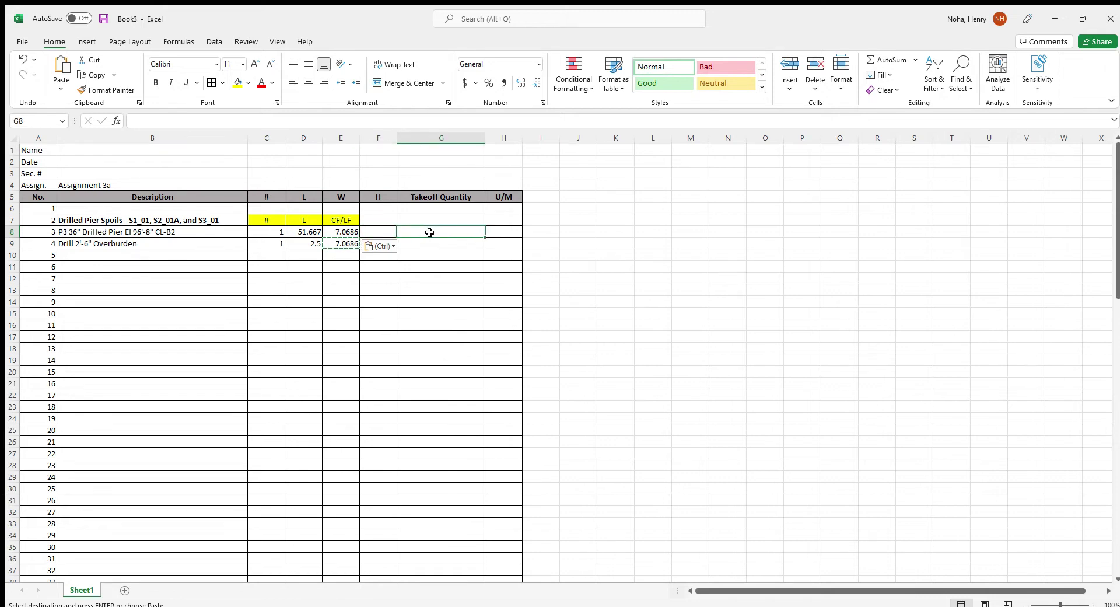
pyautogui.write('=')
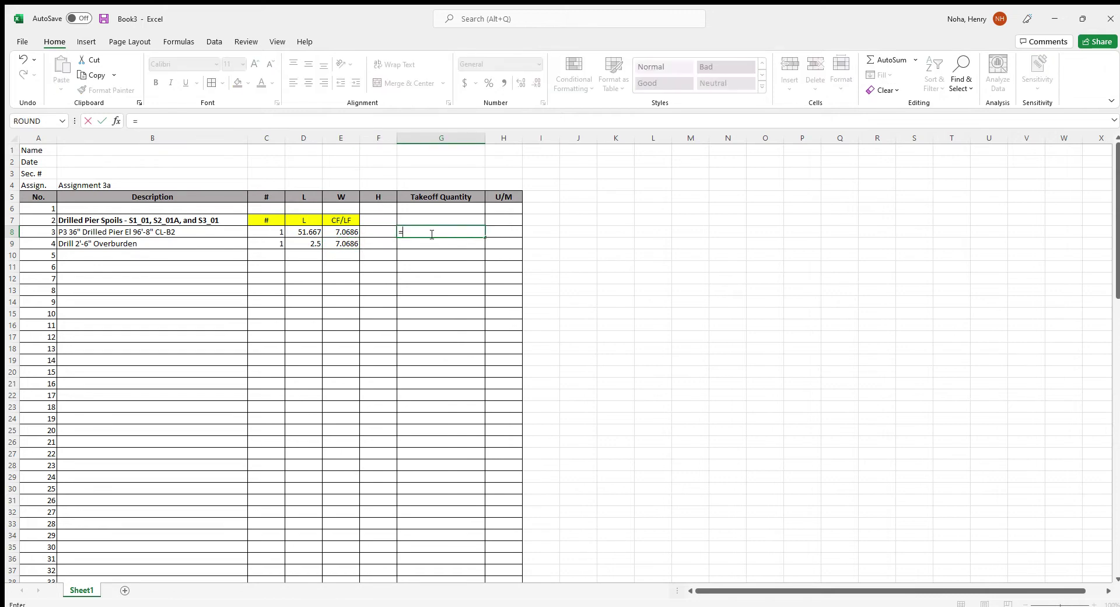
pyautogui.press('Left')
pyautogui.press('Left')
pyautogui.press('Left')
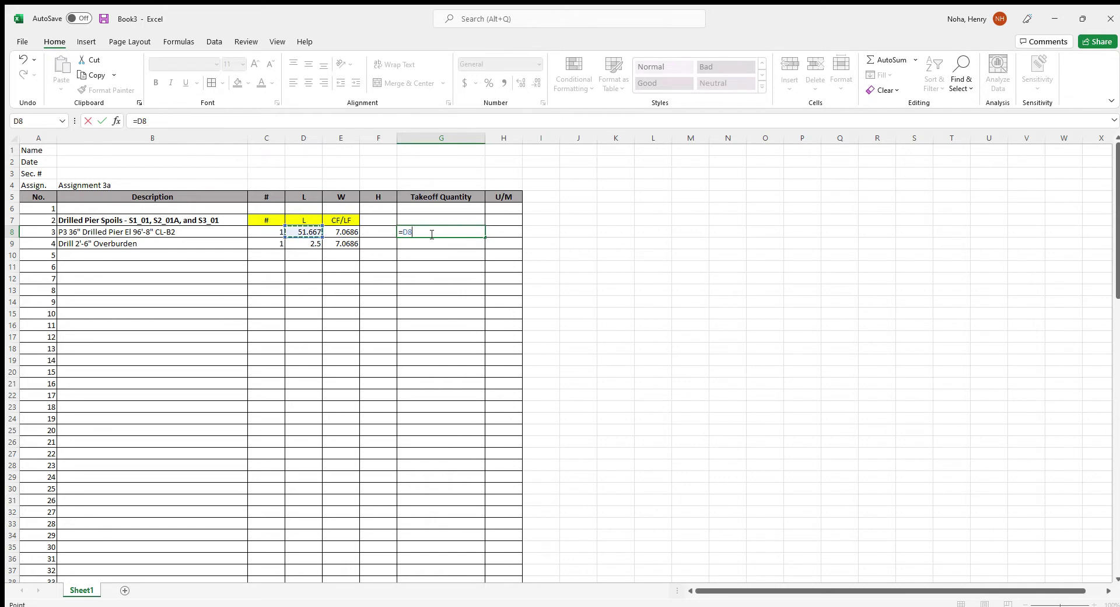
pyautogui.write('*')
pyautogui.press('Left')
pyautogui.press('Left')
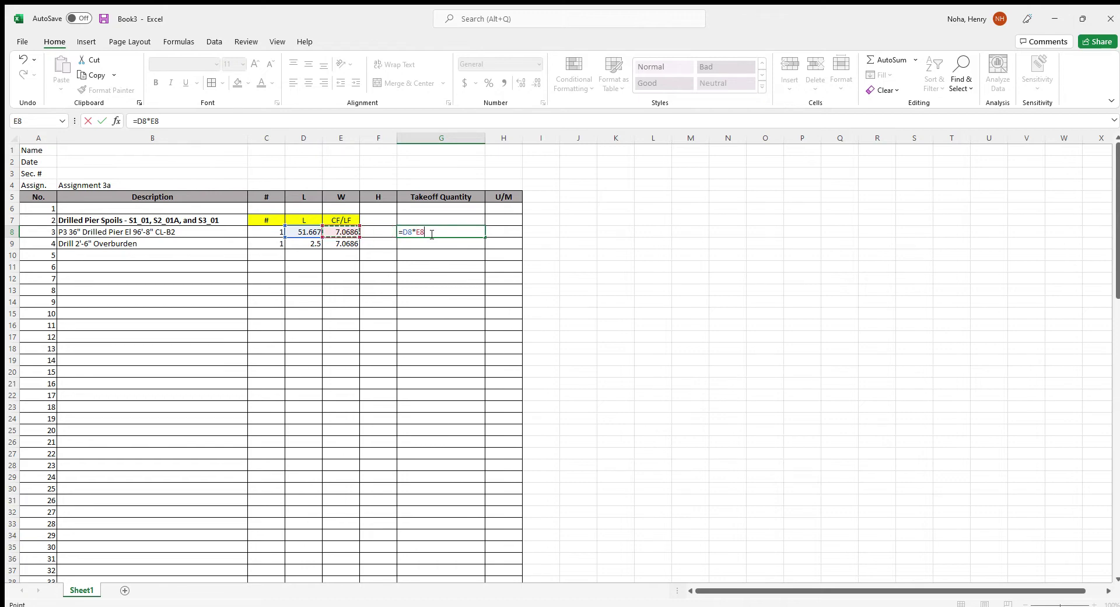
pyautogui.press('Return')
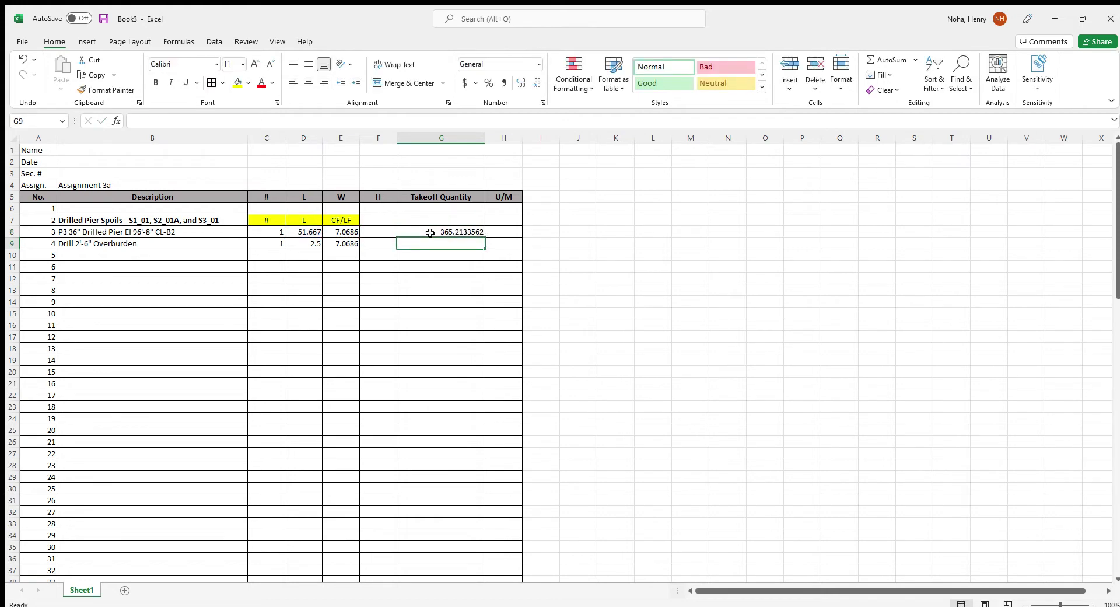
pyautogui.click(426, 230)
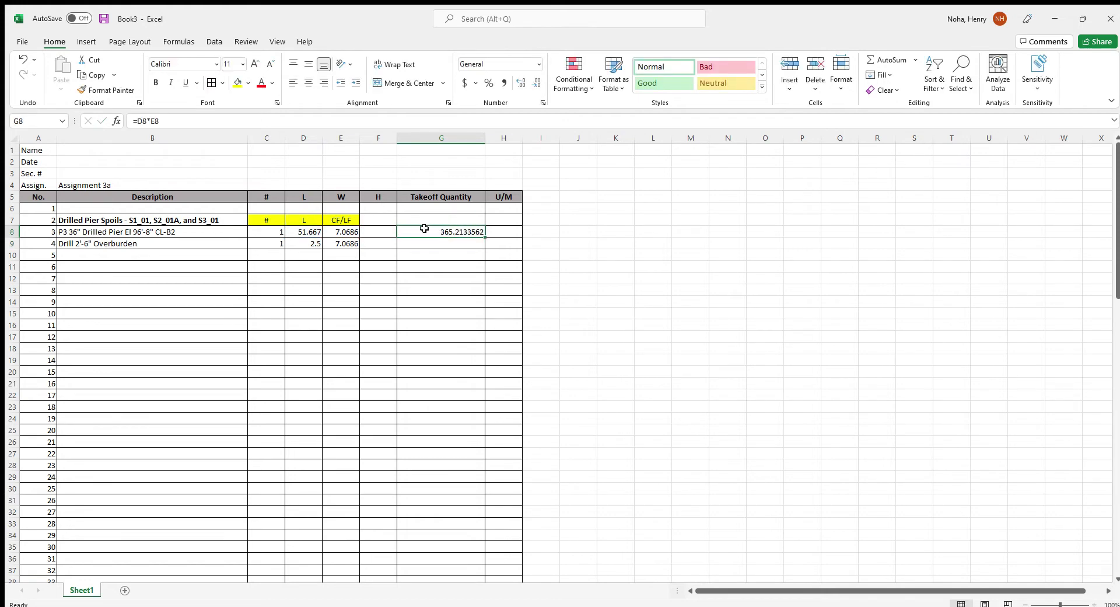
pyautogui.moveTo(485, 237); pyautogui.dragTo(484, 248)
pyautogui.click(499, 233)
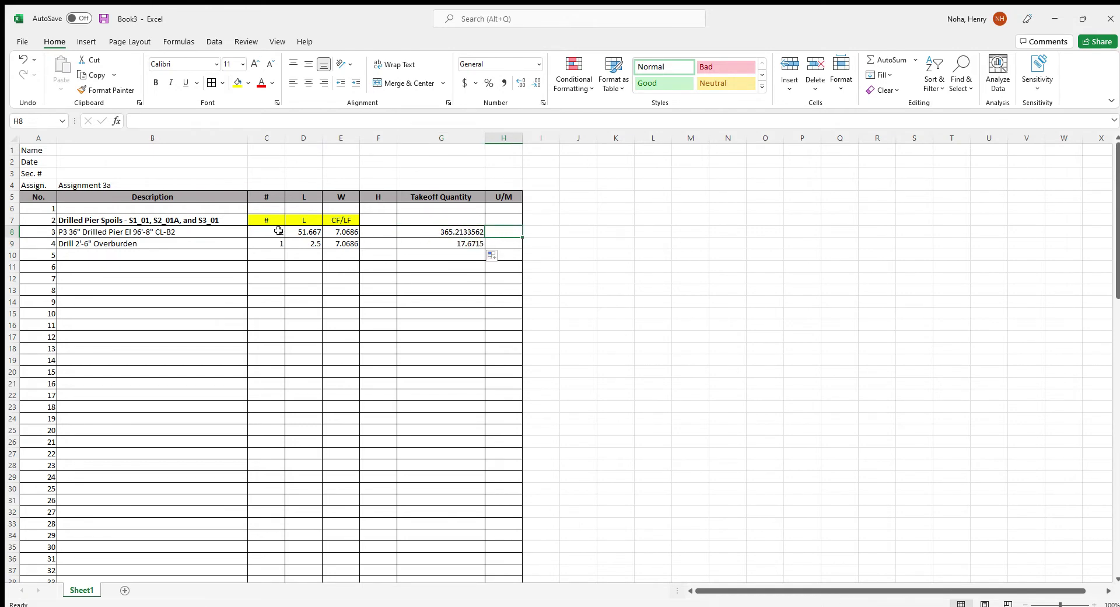
# Show the # and L values and takeoff quantities to three decimals (365.213, 17.672)
pyautogui.moveTo(280, 231); pyautogui.dragTo(443, 240)
pyautogui.moveTo(274, 233); pyautogui.dragTo(299, 241)
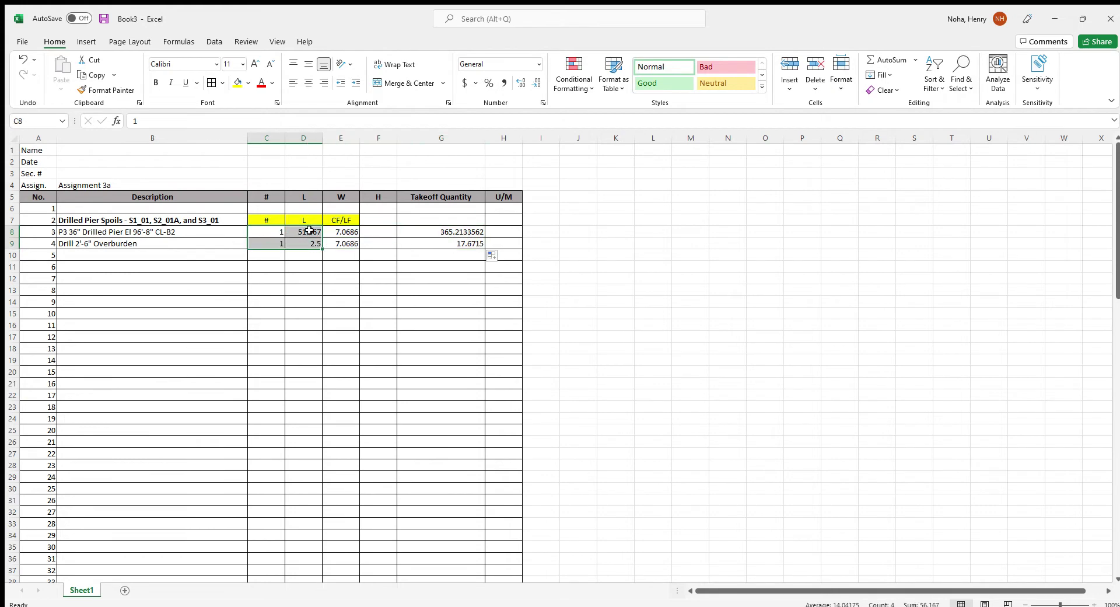
pyautogui.click(536, 82)
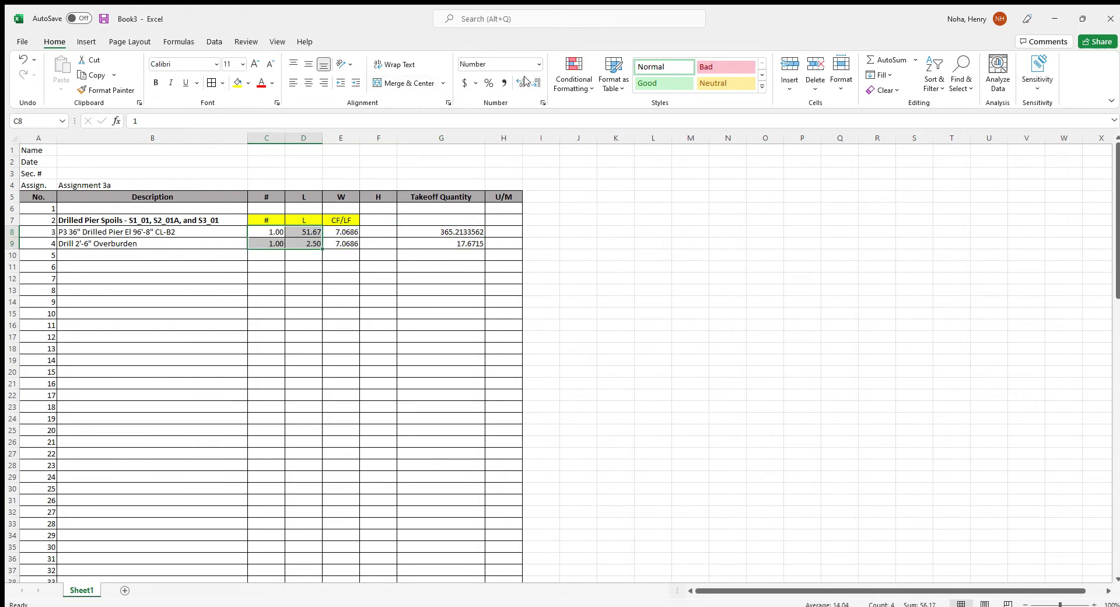
pyautogui.click(521, 83)
pyautogui.click(277, 255)
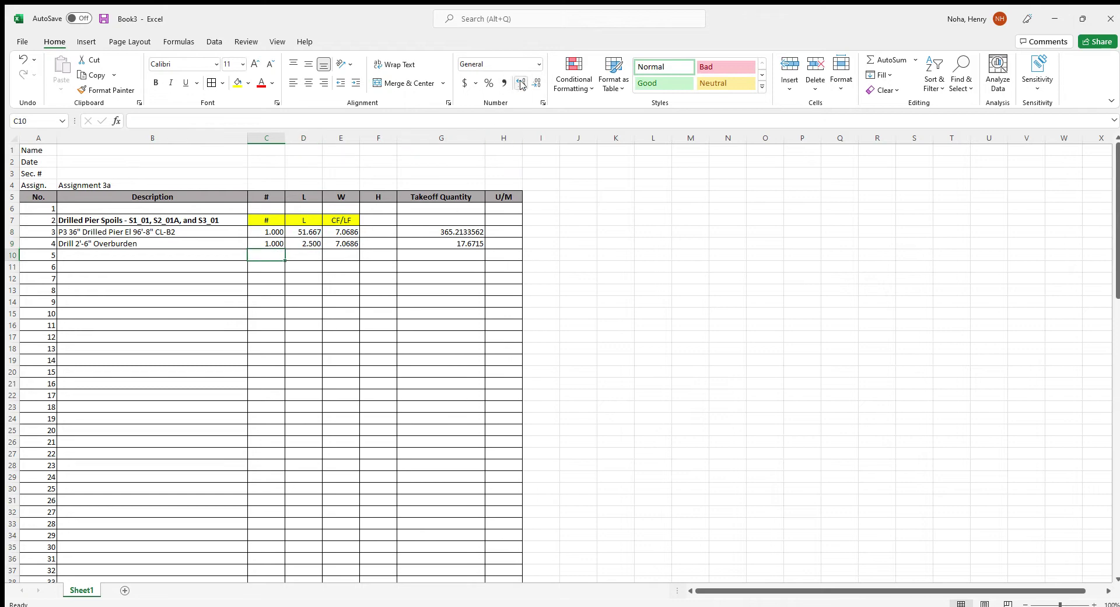
pyautogui.moveTo(420, 232); pyautogui.dragTo(441, 243)
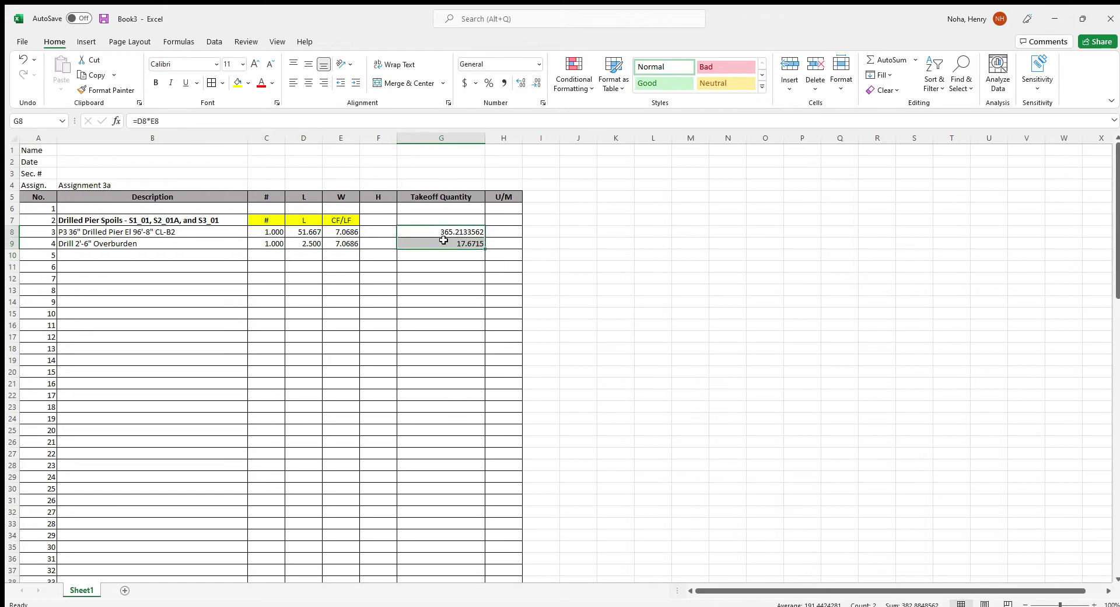
pyautogui.click(535, 82)
pyautogui.click(535, 83)
pyautogui.click(535, 83)
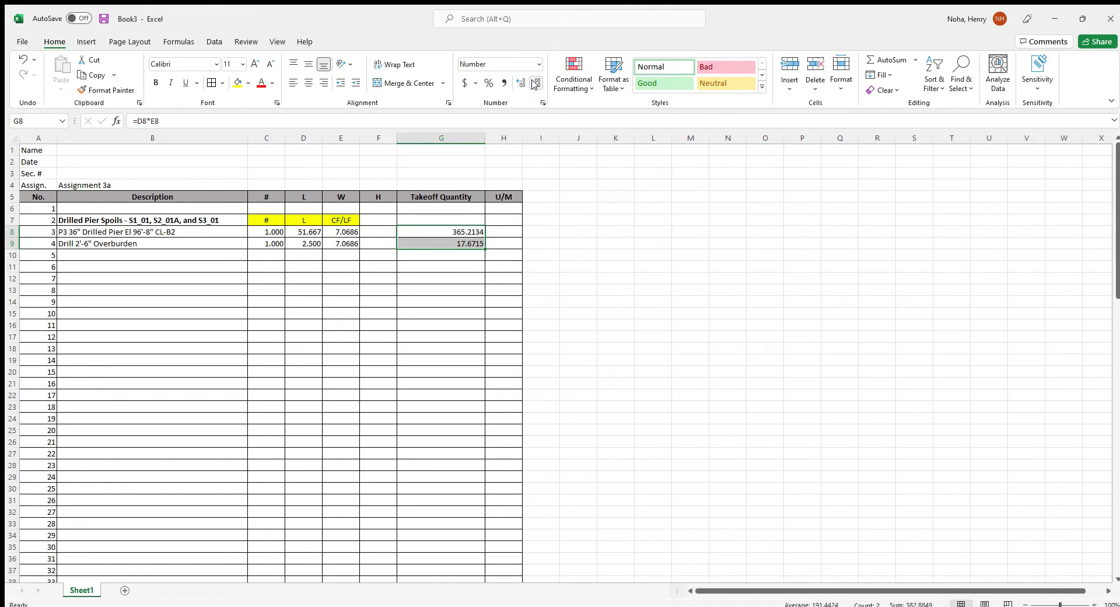
pyautogui.click(535, 83)
# Enter CF as the unit of measure in H8 and H9
pyautogui.click(498, 231)
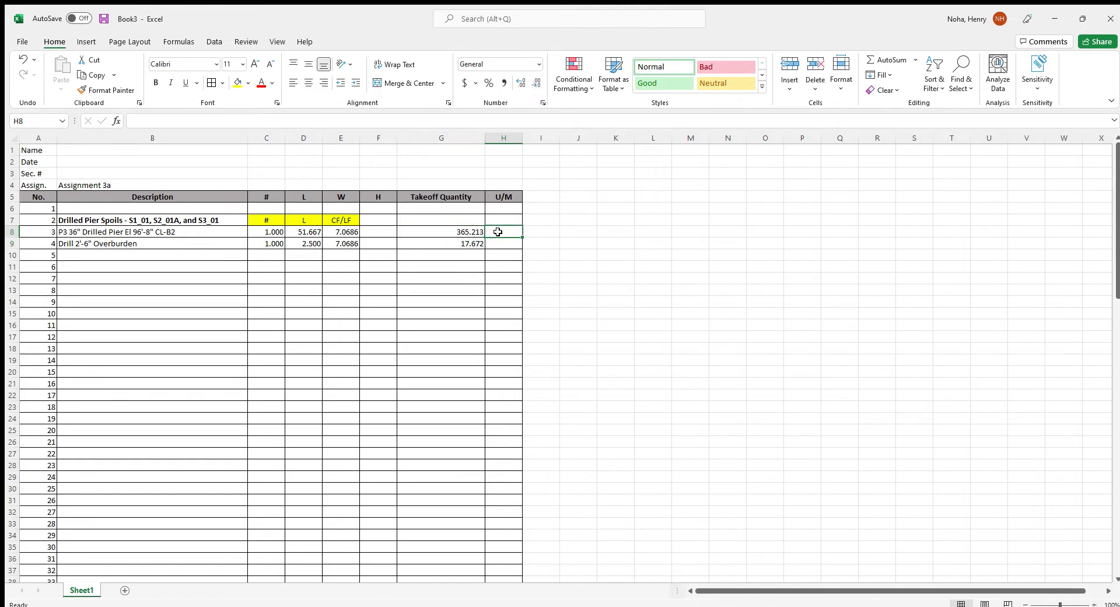
pyautogui.write('CF')
pyautogui.press('Return')
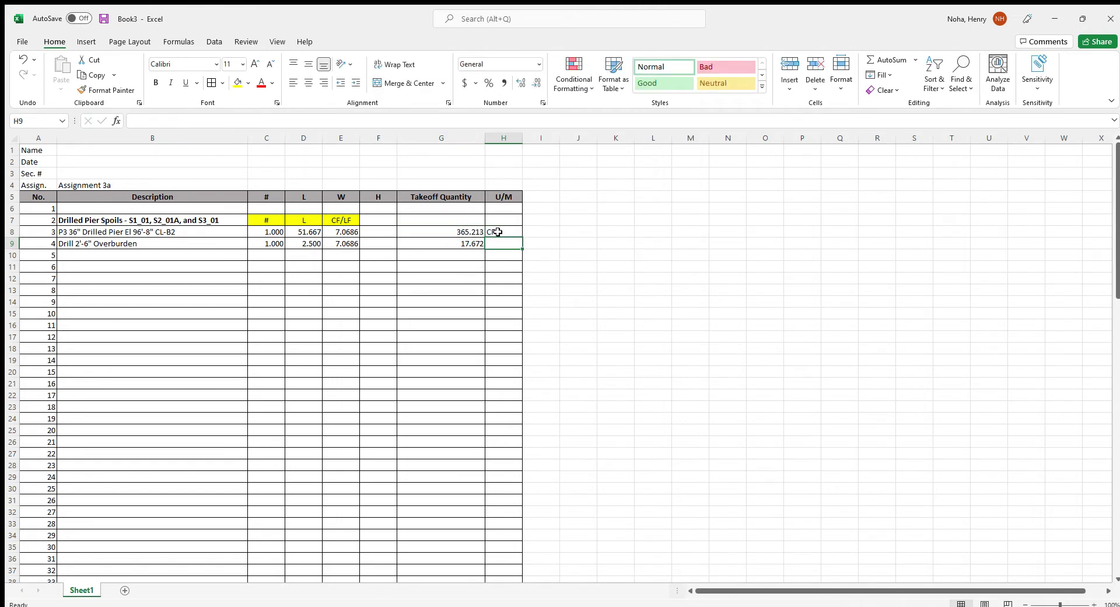
pyautogui.write('CF')
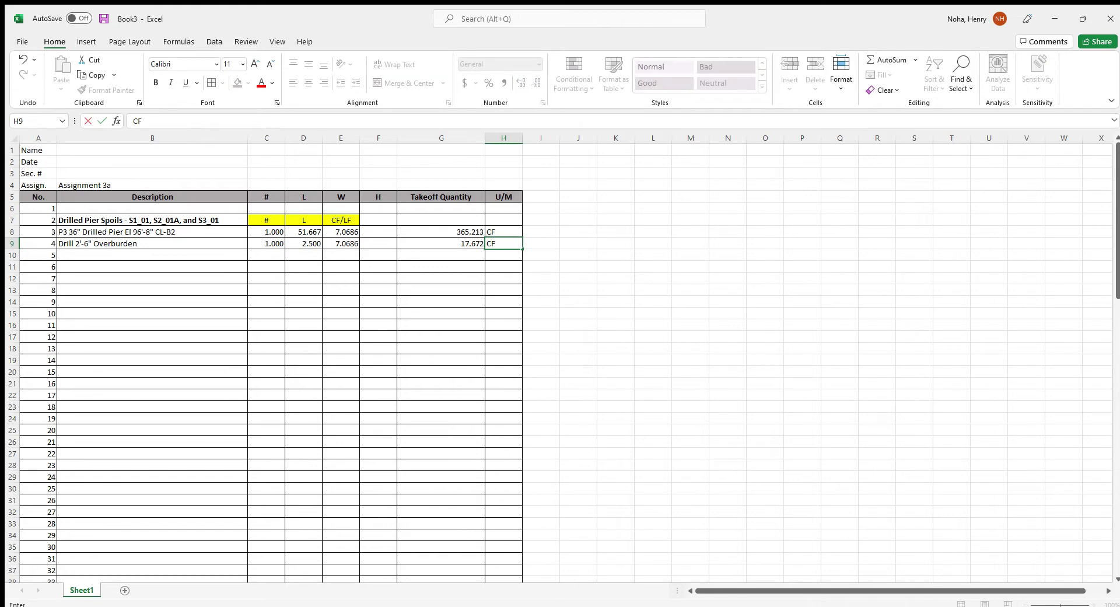
pyautogui.scroll(-3, 408, 331)
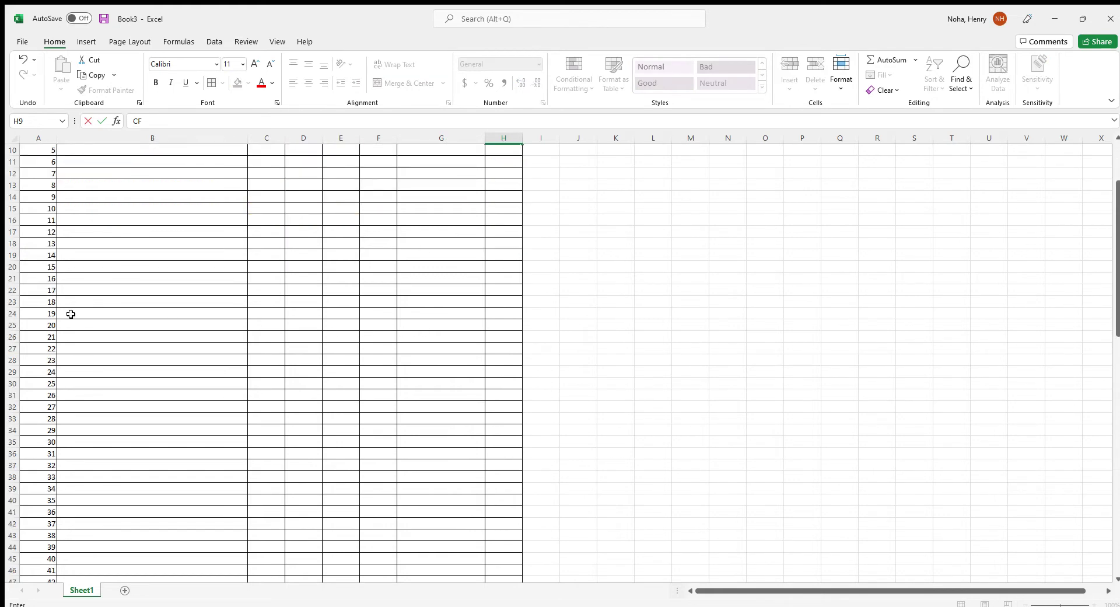
# Enter Total CF, Convert to CY (CF/27), Add Swell @ 1.4 and Total Spoil in B27:B30
pyautogui.click(70, 348)
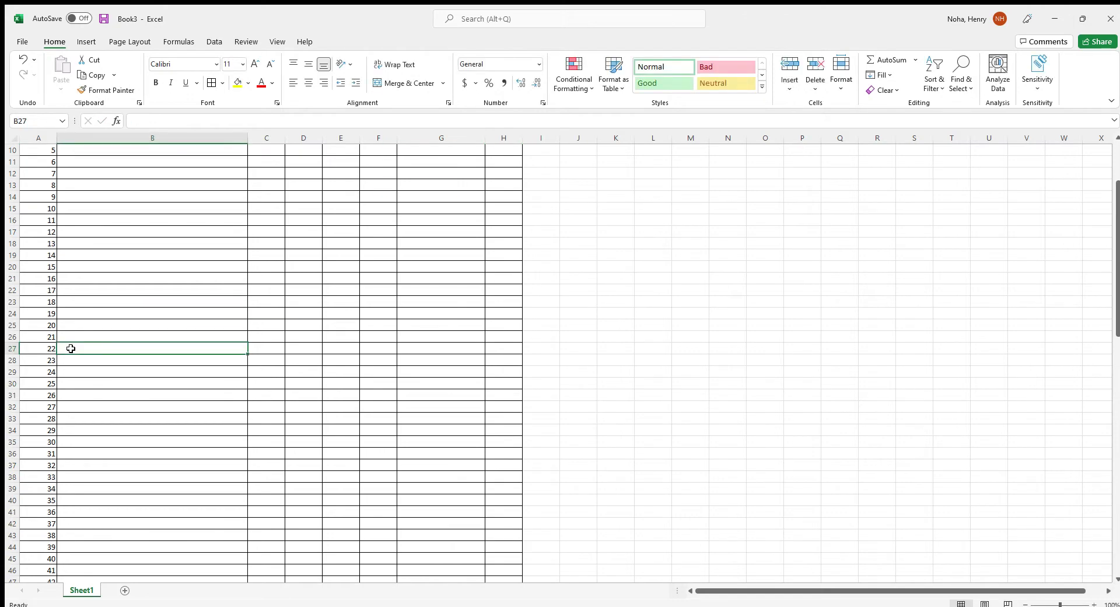
pyautogui.write('Total')
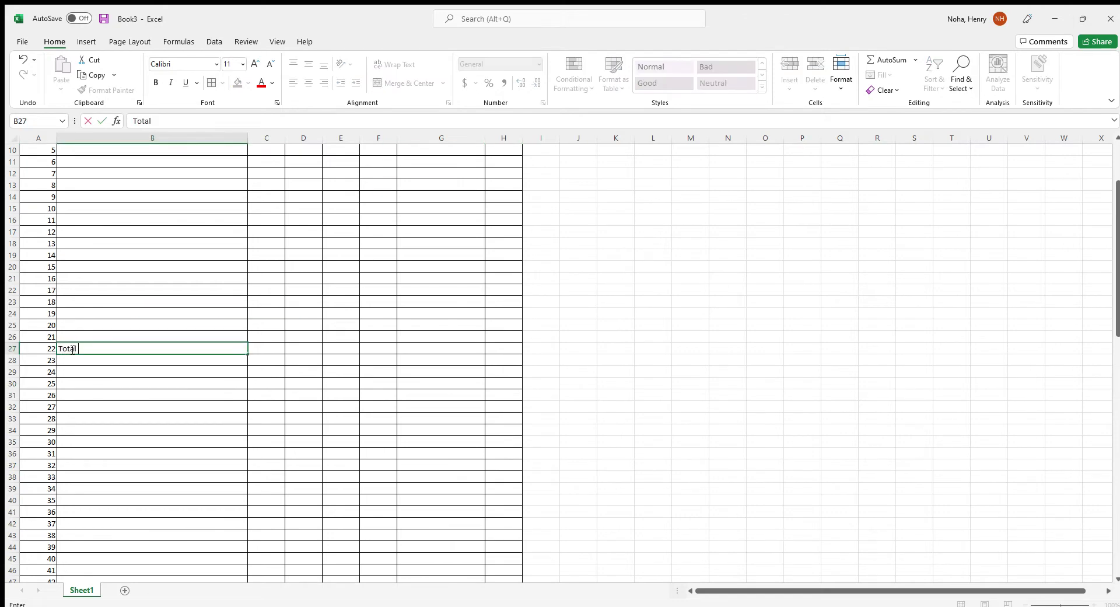
pyautogui.write(' CF')
pyautogui.press('Return')
pyautogui.write('Co')
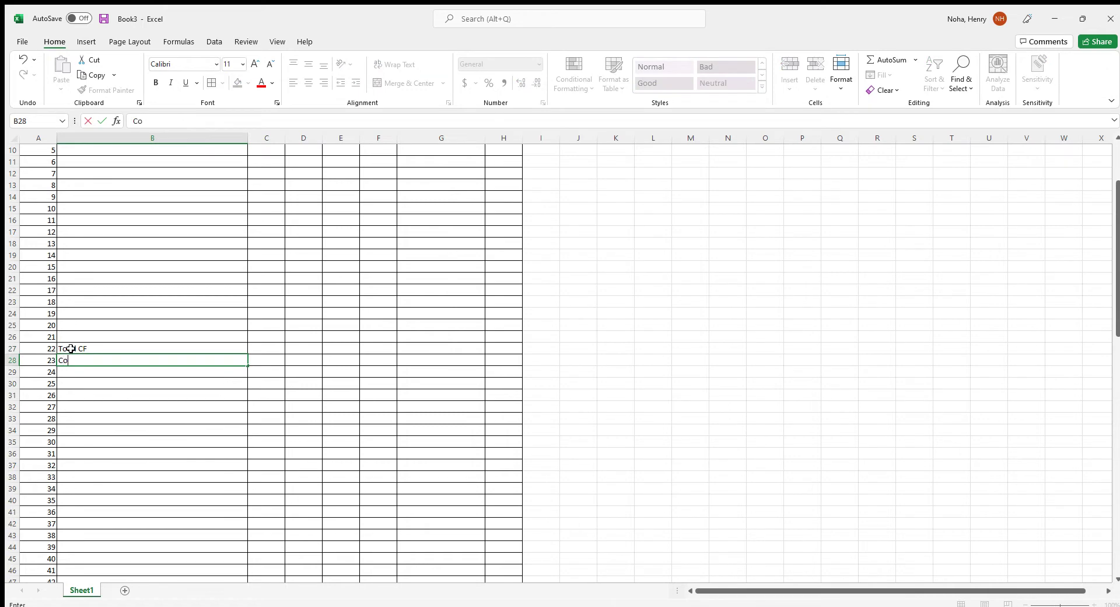
pyautogui.write('nvert to CY (CF/27)')
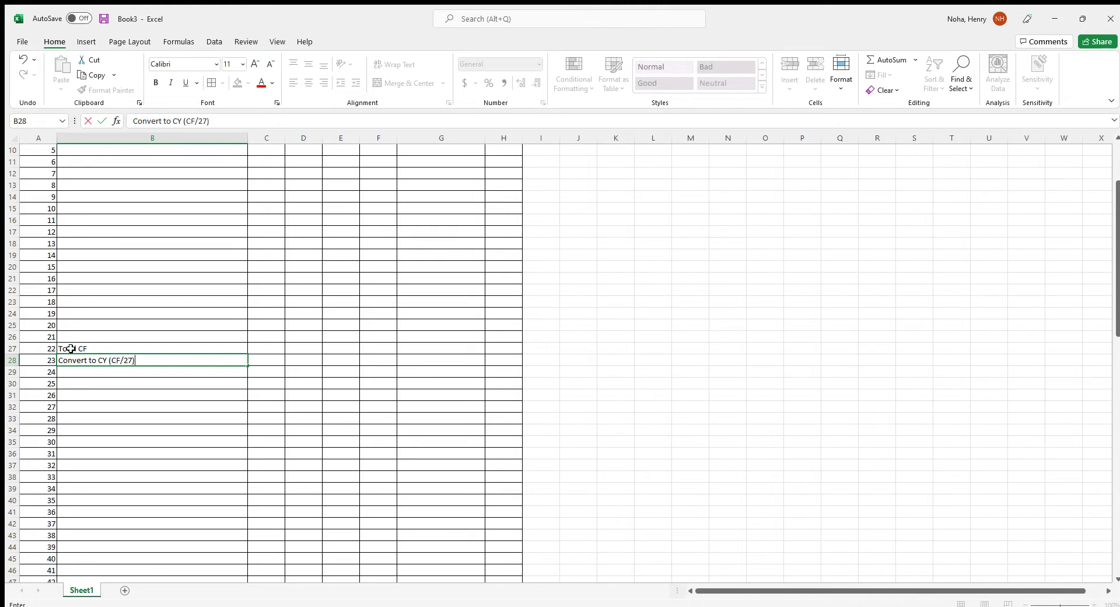
pyautogui.press('Return')
pyautogui.write('As')
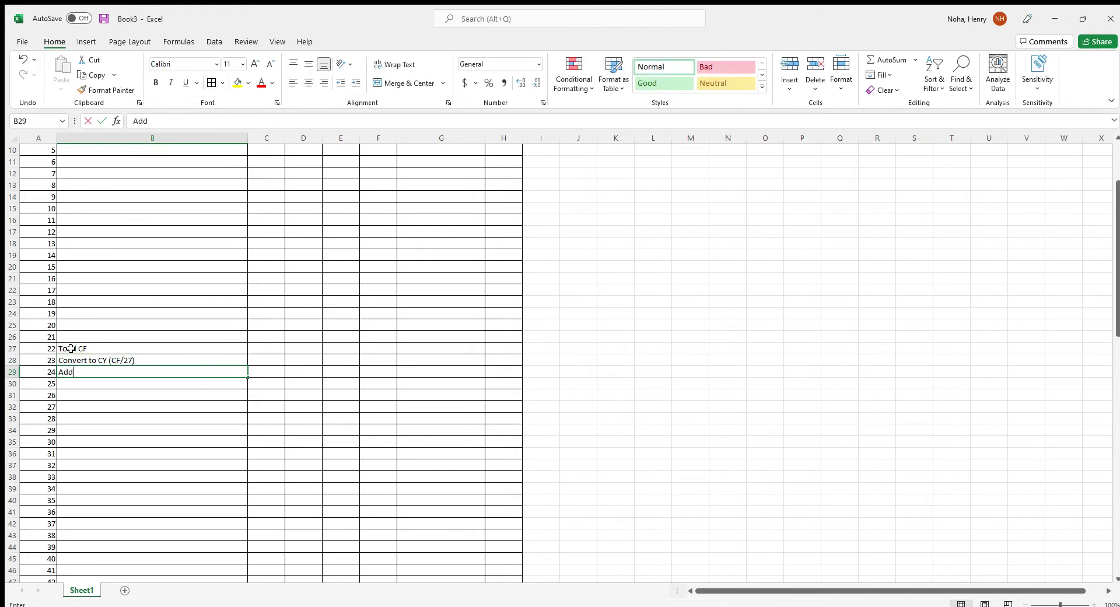
pyautogui.write('d Swe')
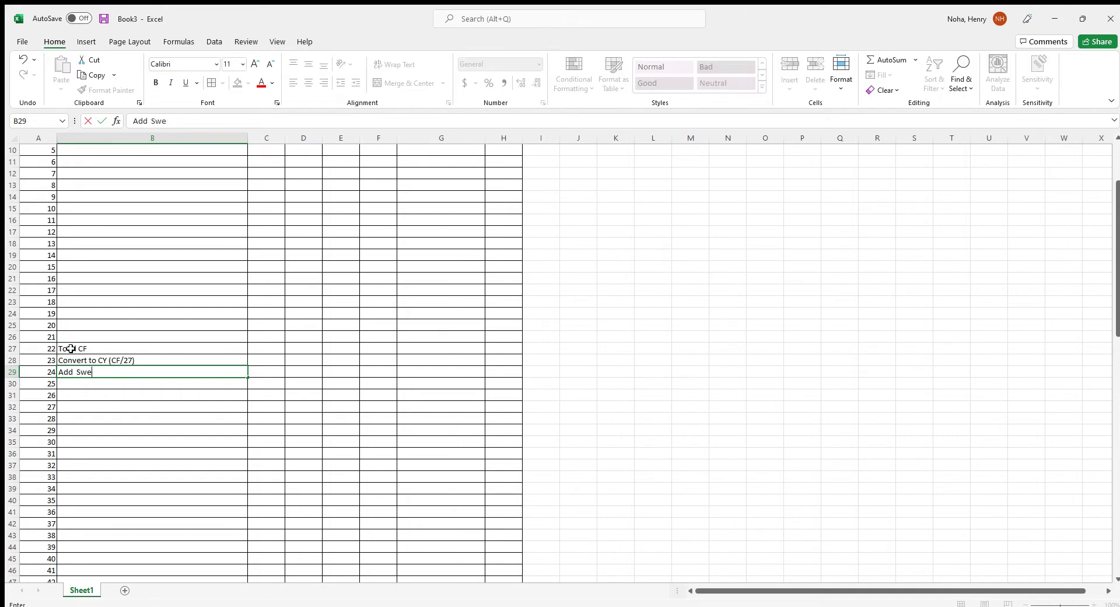
pyautogui.write('el @1')
pyautogui.press('BackSpace')
pyautogui.write('1.4')
pyautogui.press('Return')
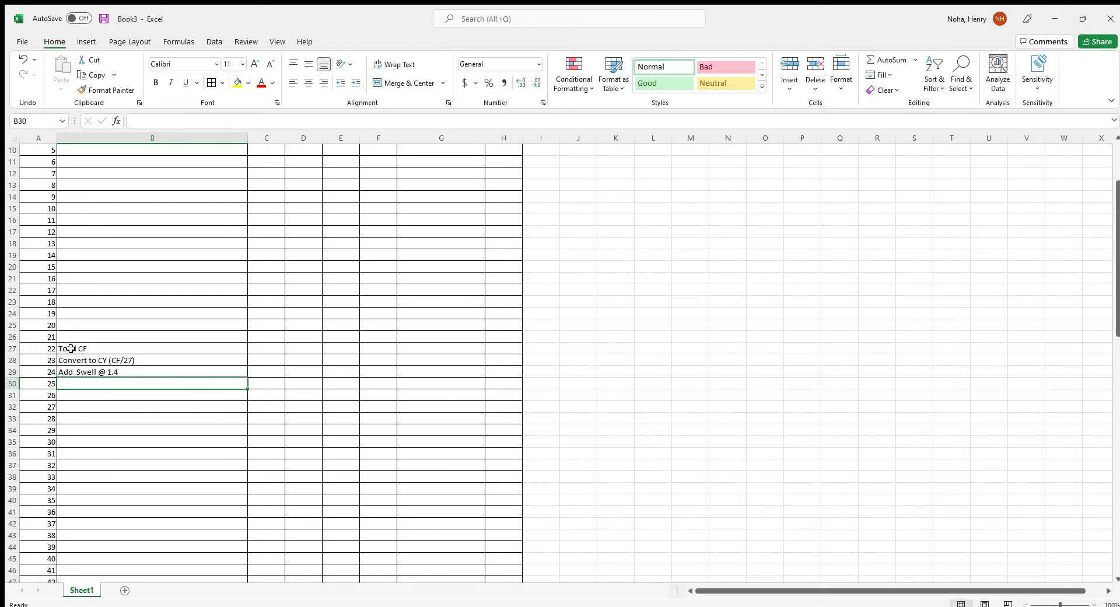
pyautogui.write('Total Spoil')
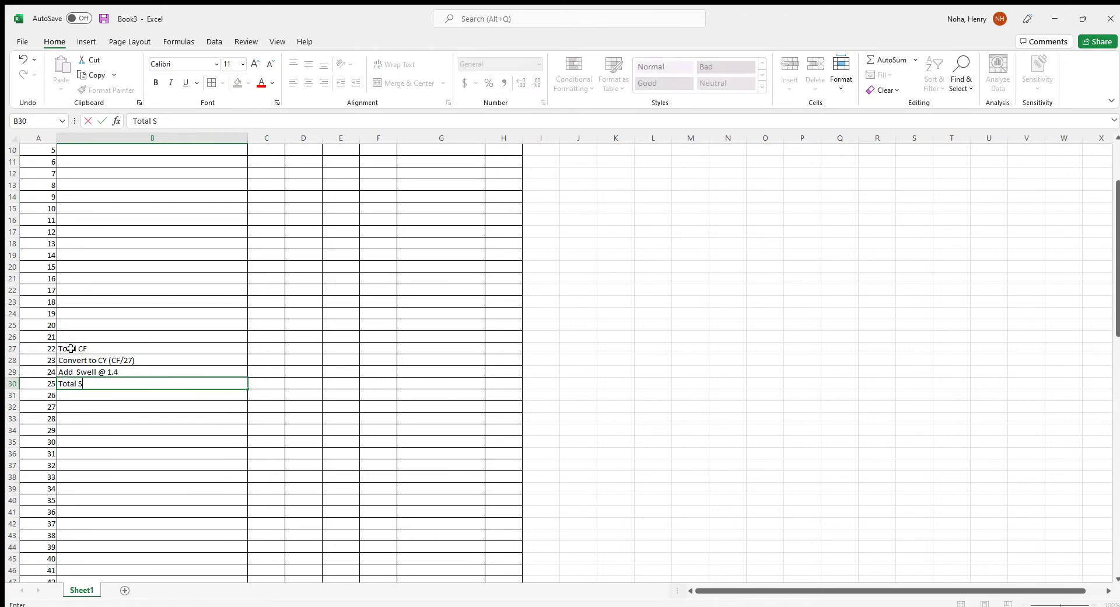
# Right-align the four summary labels and make Total Spoil bold
pyautogui.click(117, 360)
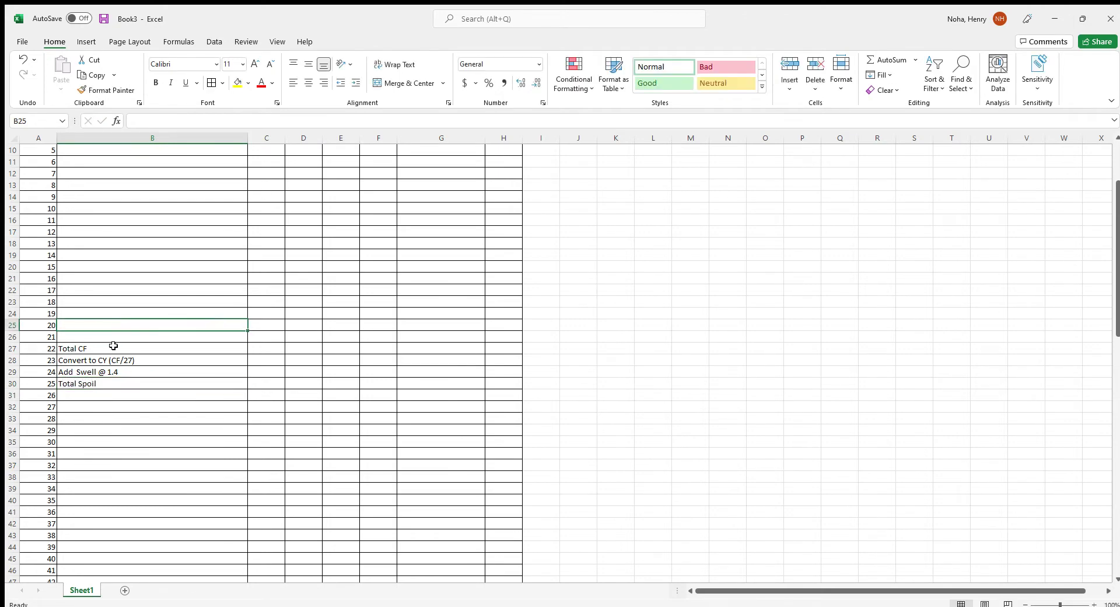
pyautogui.moveTo(110, 348); pyautogui.dragTo(112, 385)
pyautogui.click(324, 83)
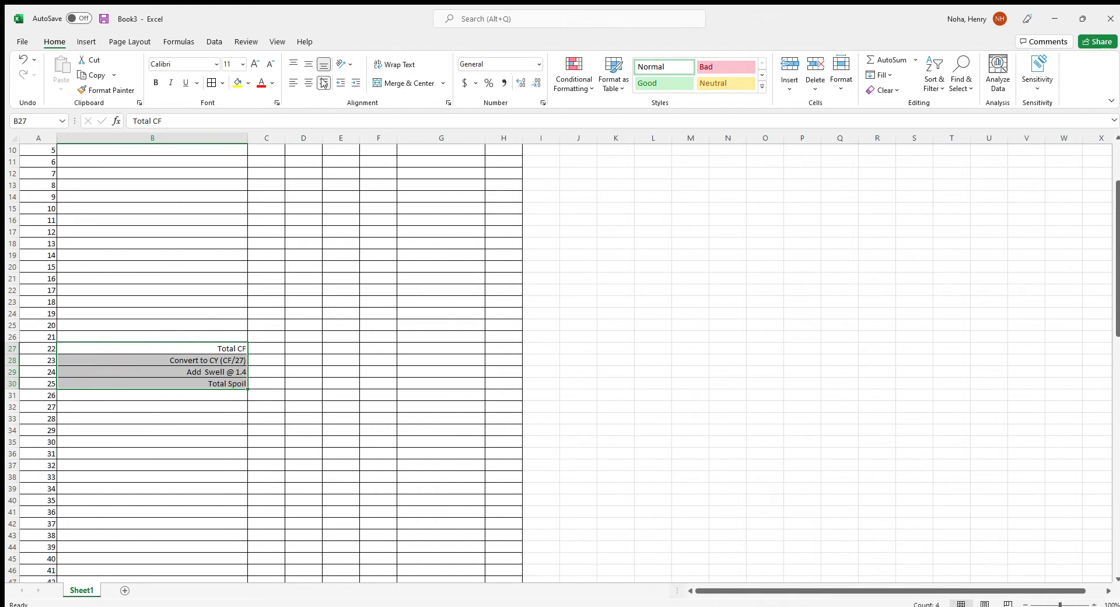
pyautogui.click(222, 385)
pyautogui.hotkey('ctrl', 'b')
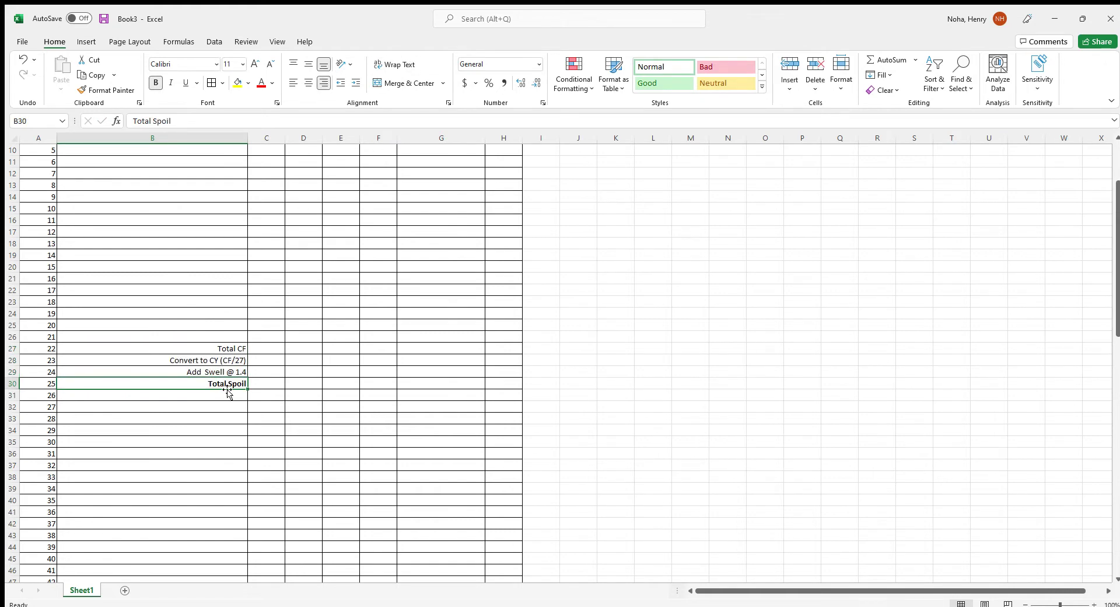
pyautogui.click(438, 349)
# Sum the spoil quantities G8:G26 in G27 (382.885) and label it CF
pyautogui.write('=SUM(')
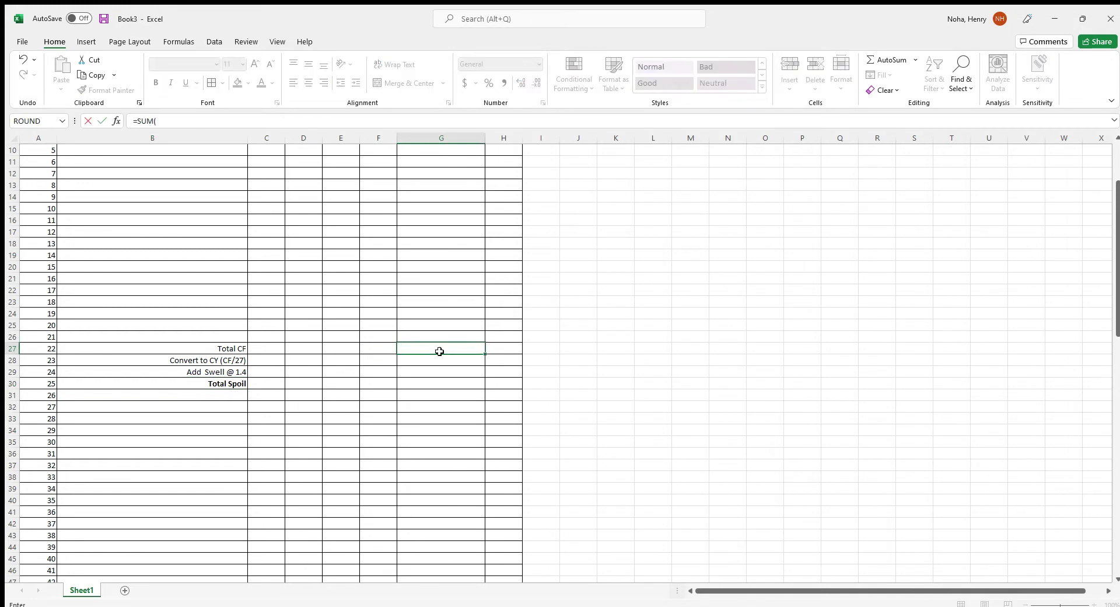
pyautogui.scroll(3, 439, 350)
pyautogui.click(444, 232)
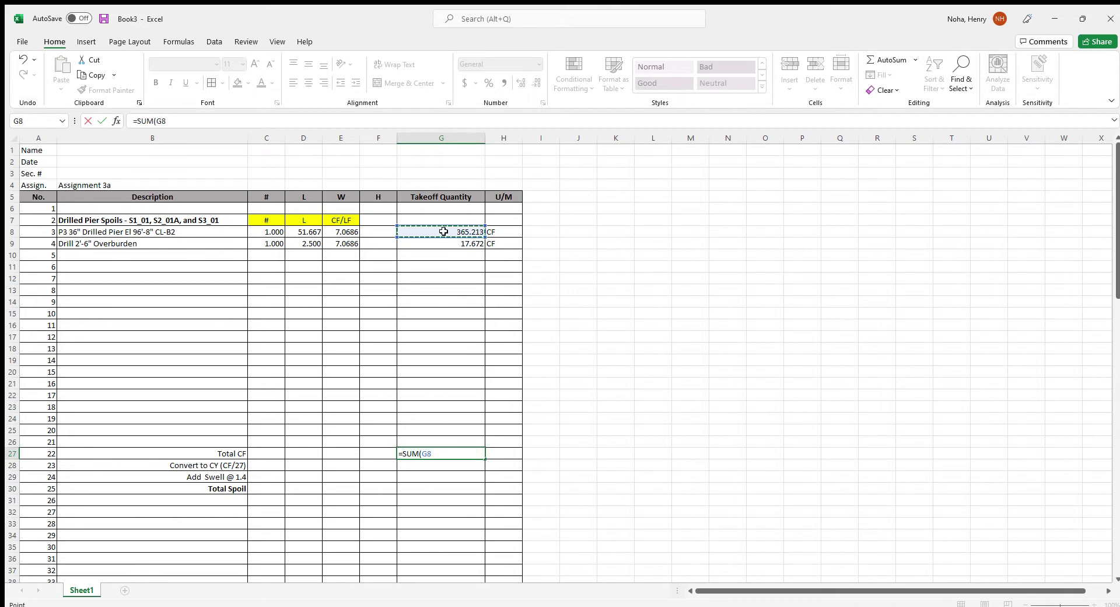
pyautogui.moveTo(444, 232); pyautogui.dragTo(522, 444)
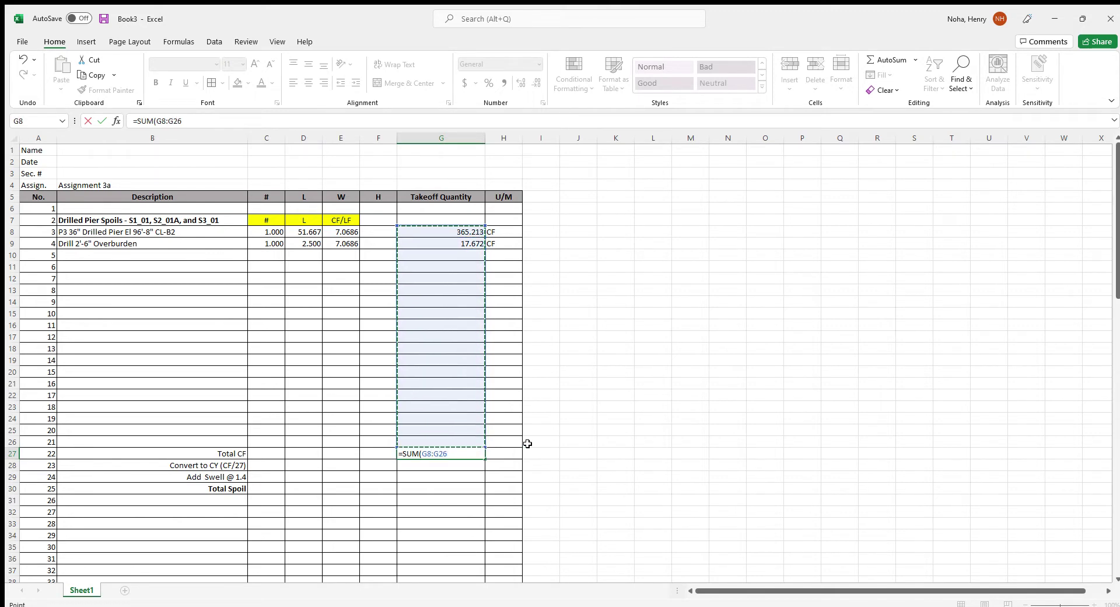
pyautogui.write(')')
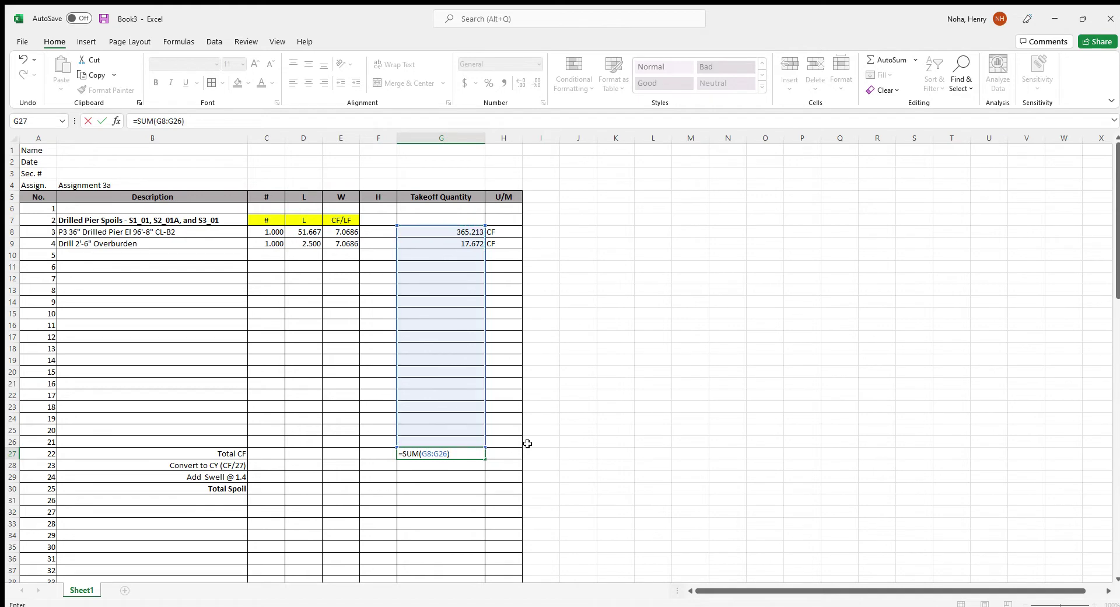
pyautogui.press('Return')
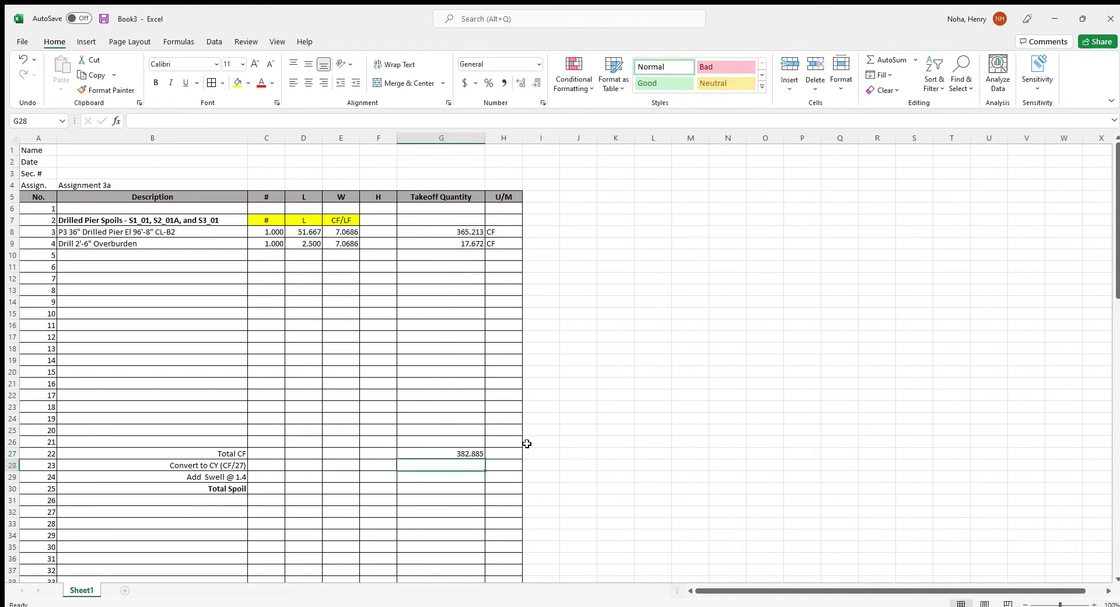
pyautogui.click(506, 452)
pyautogui.write('CF')
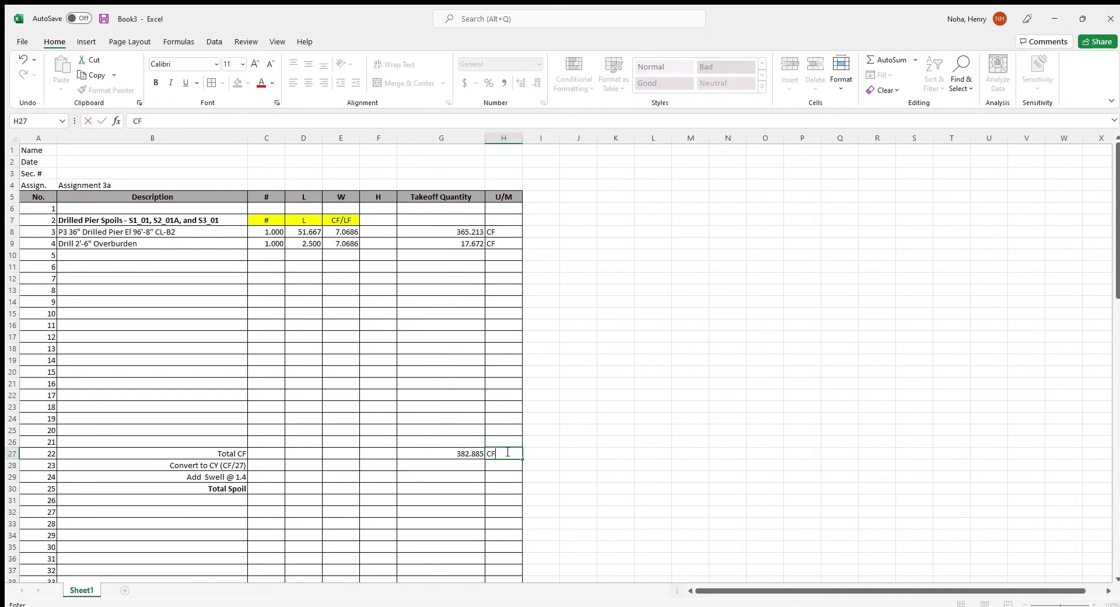
pyautogui.press('Return')
# Convert Total CF to cubic yards with =G27/27 in G28, labelled CY
pyautogui.press('Left')
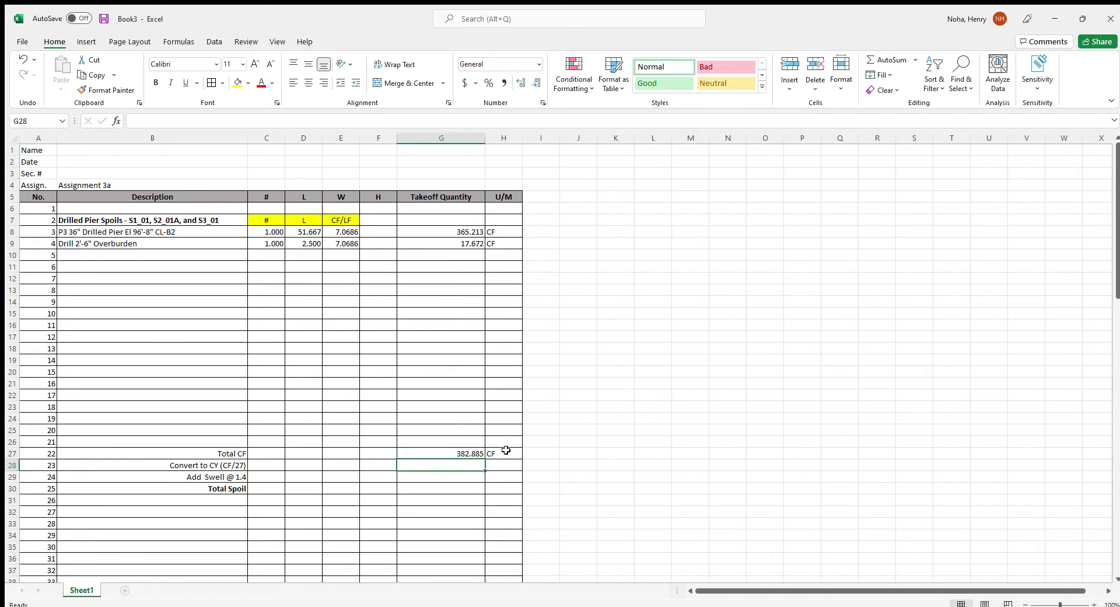
pyautogui.write('=')
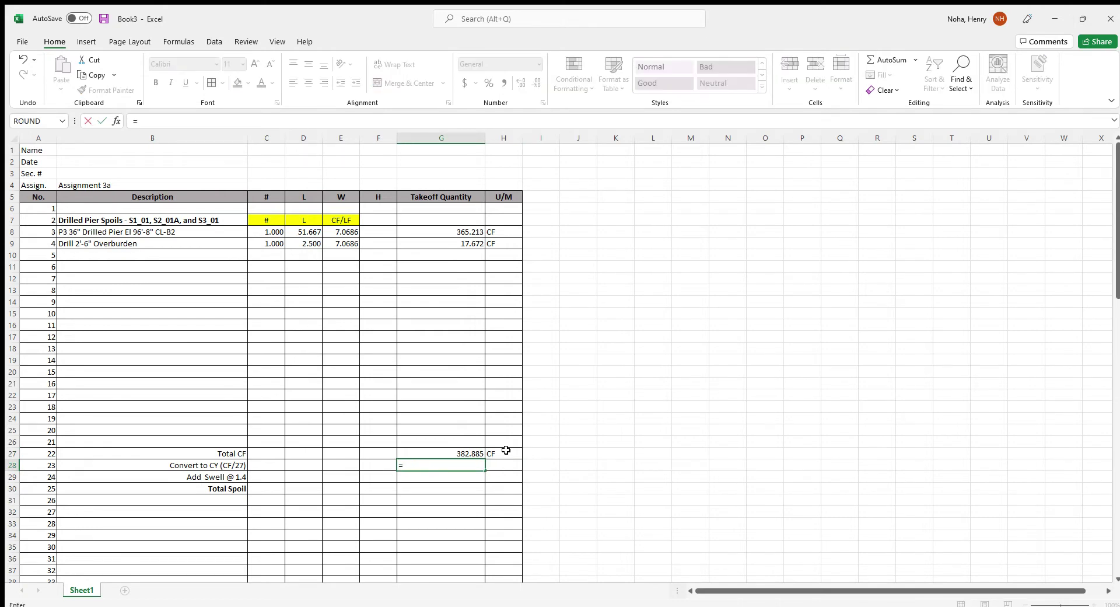
pyautogui.press('Up')
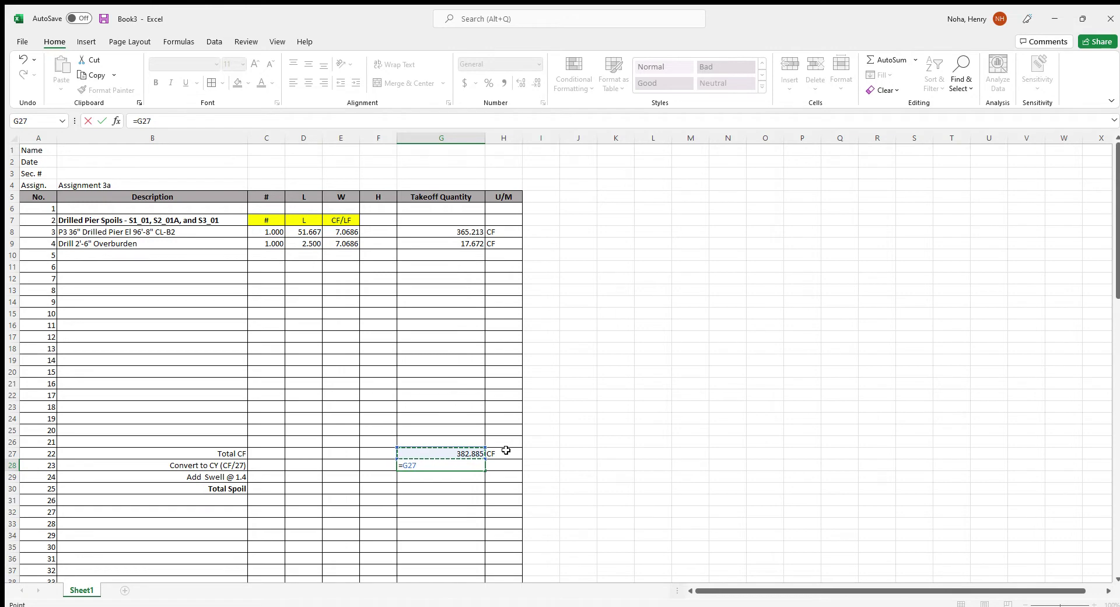
pyautogui.write('/27')
pyautogui.press('Tab')
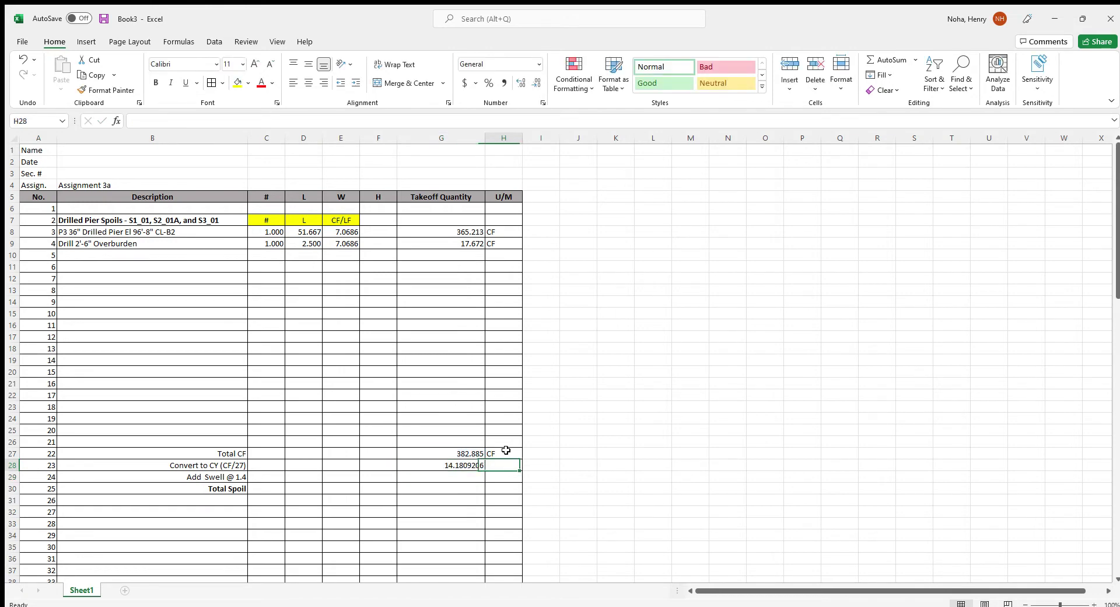
pyautogui.write('CY')
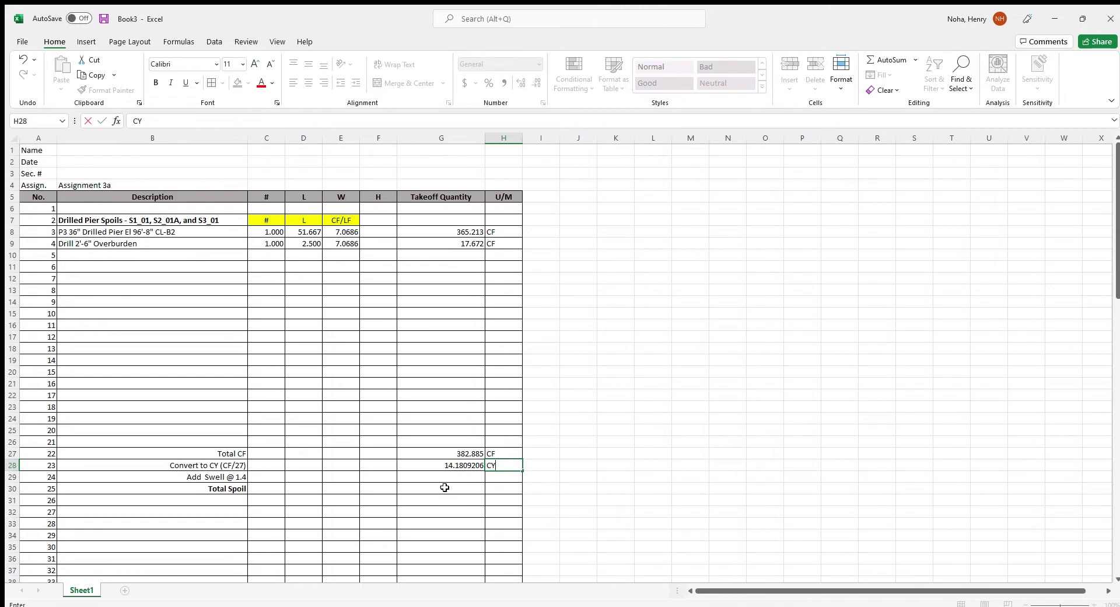
pyautogui.click(447, 473)
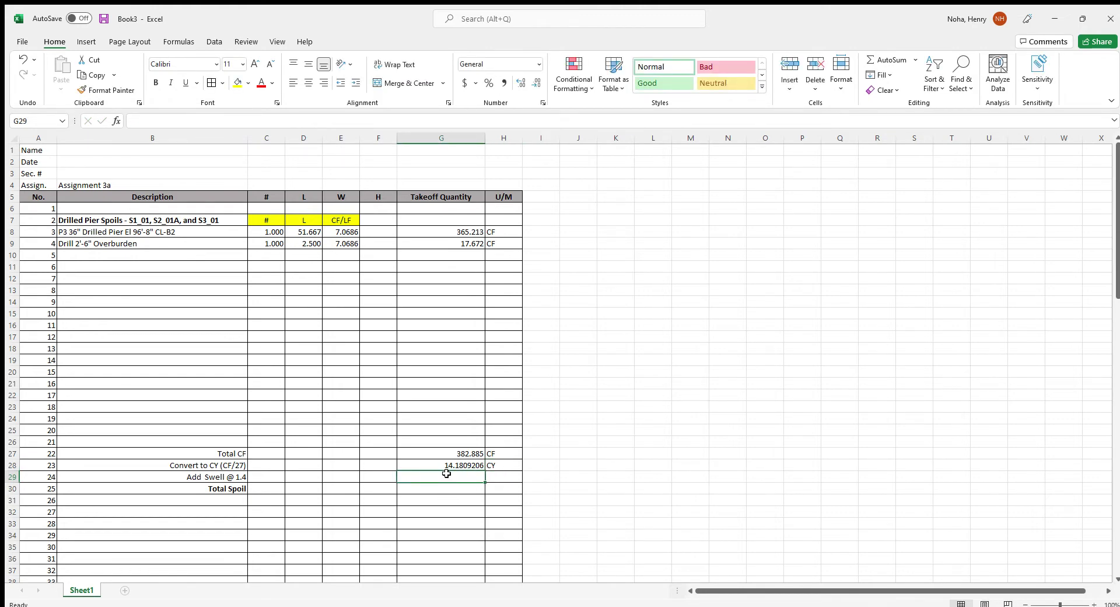
# Add the 1.4 swell factor in G29 (=G28*1.4), labelled CY
pyautogui.click(447, 470)
pyautogui.click(448, 475)
pyautogui.write('=')
pyautogui.press('Up')
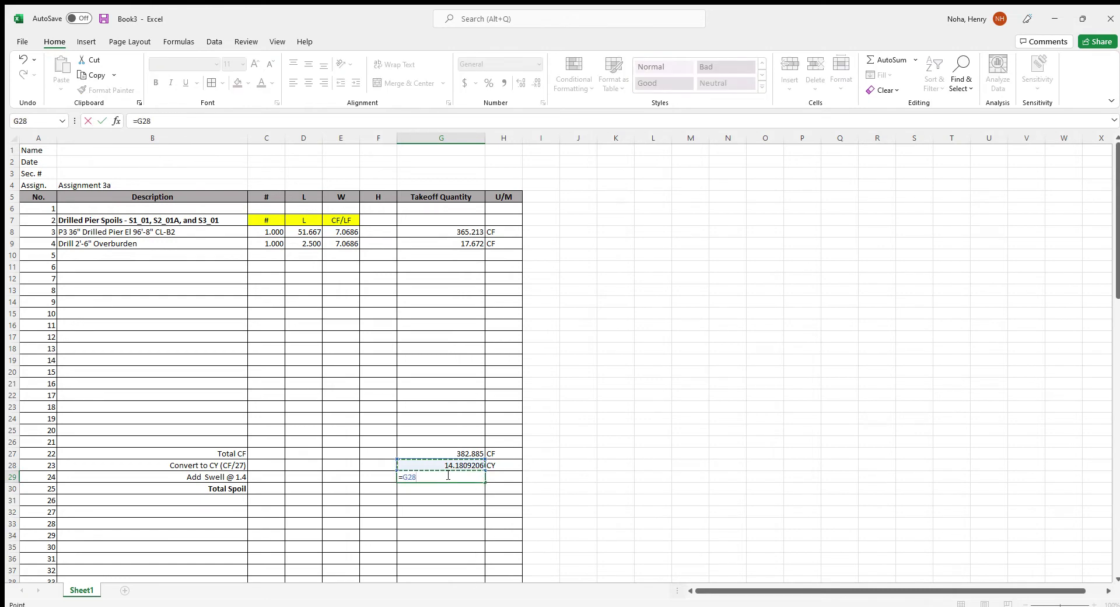
pyautogui.write('*1.4')
pyautogui.press('Return')
pyautogui.click(446, 474)
pyautogui.press('Right')
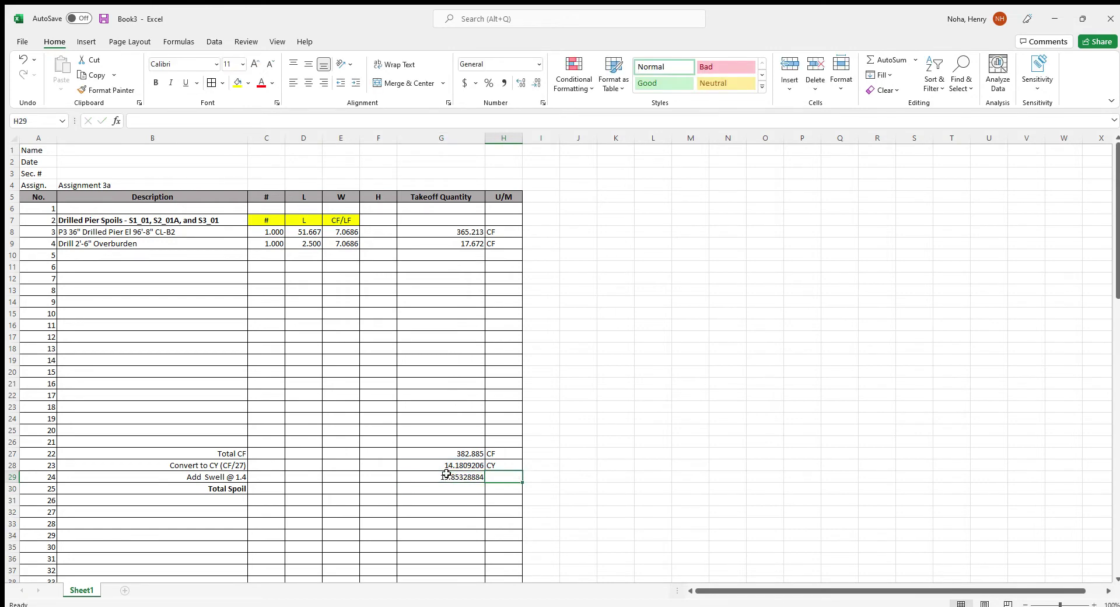
pyautogui.write('CY')
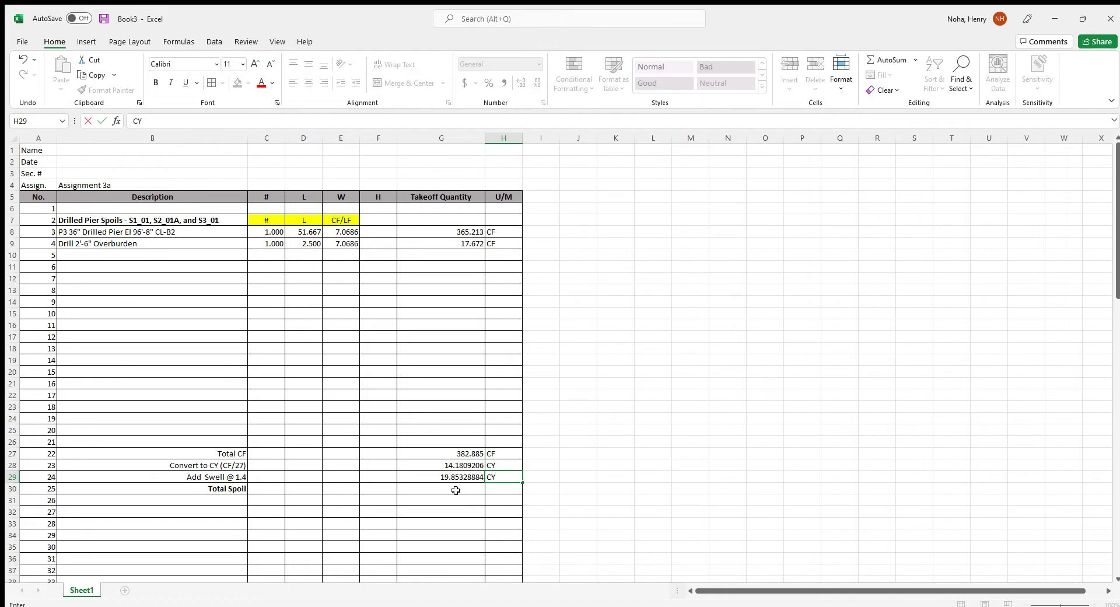
# Set Total Spoil in G30 equal to the swell value, labelled CY
pyautogui.click(456, 490)
pyautogui.write('=')
pyautogui.press('Up')
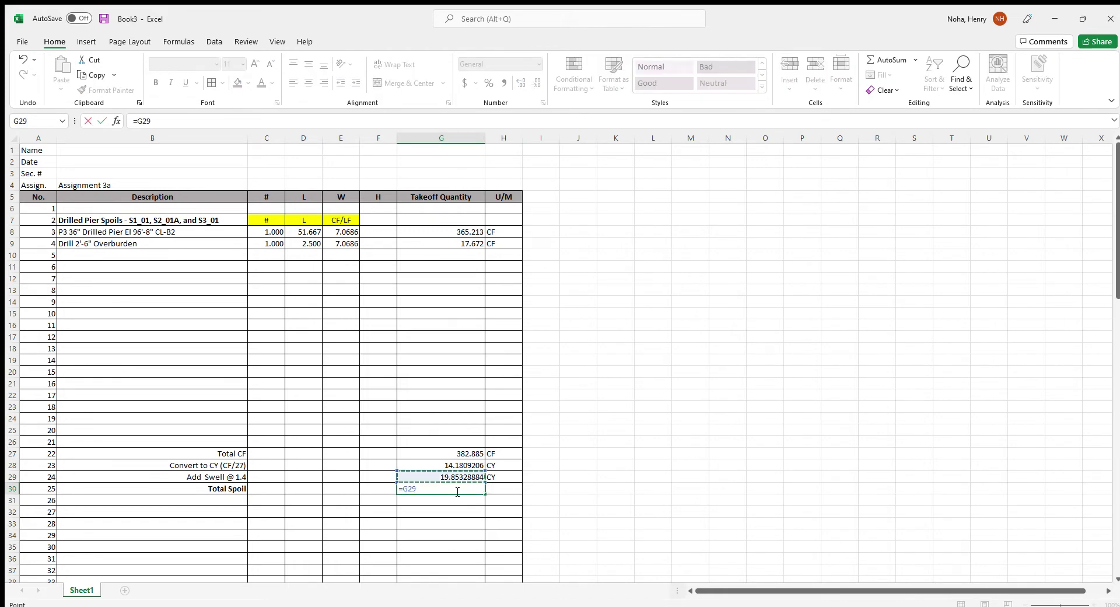
pyautogui.press('Return')
pyautogui.click(456, 490)
pyautogui.press('Right')
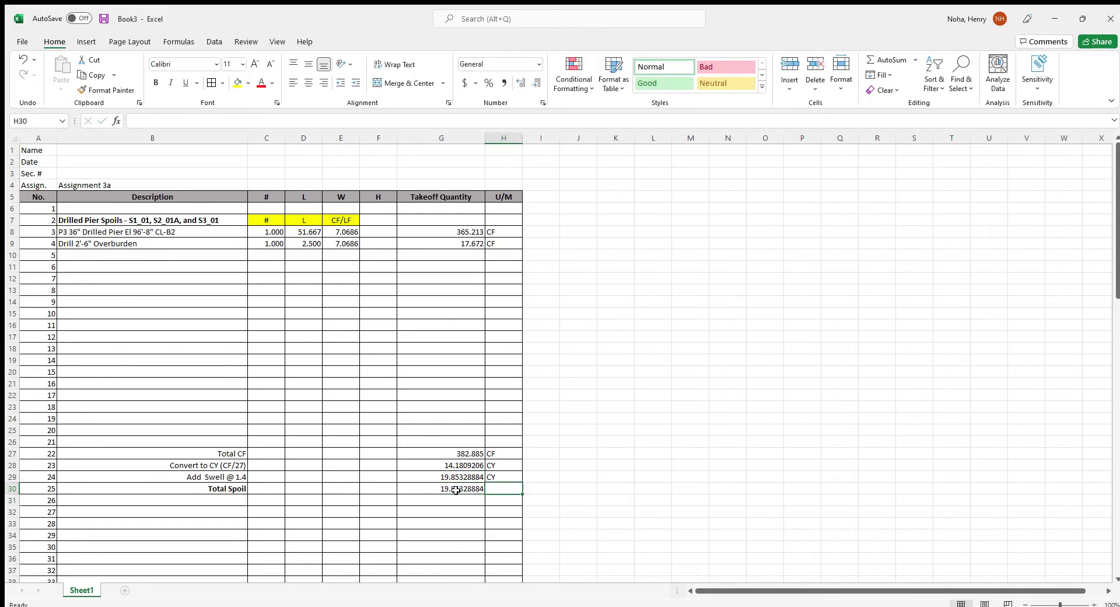
pyautogui.write('CY')
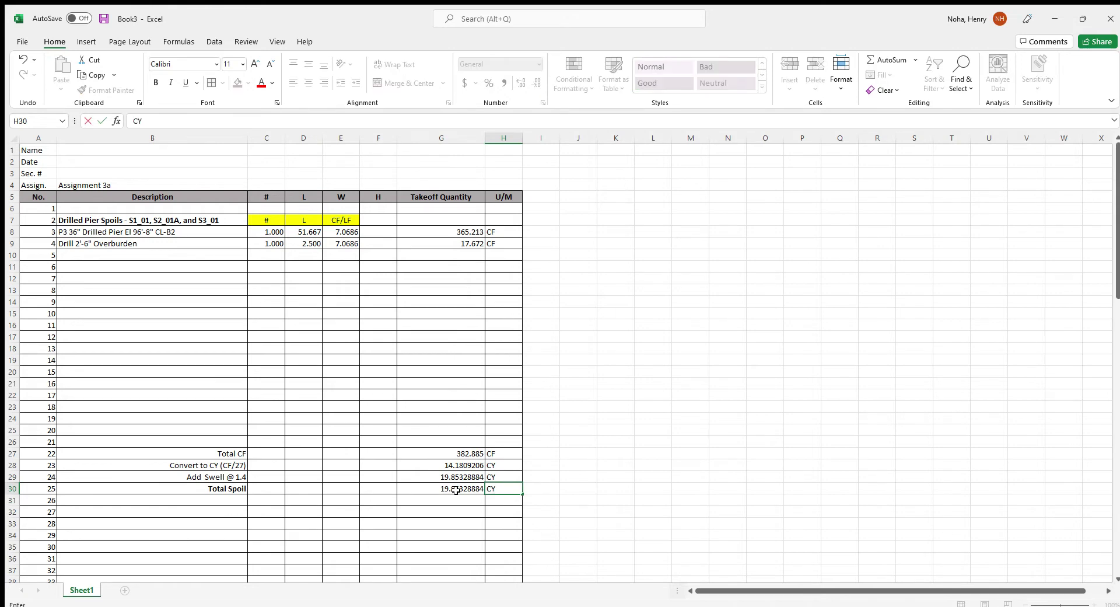
# Show the spoil quantities G28:G30 to three decimals (14.181 and 19.853 CY)
pyautogui.moveTo(454, 465); pyautogui.dragTo(453, 489)
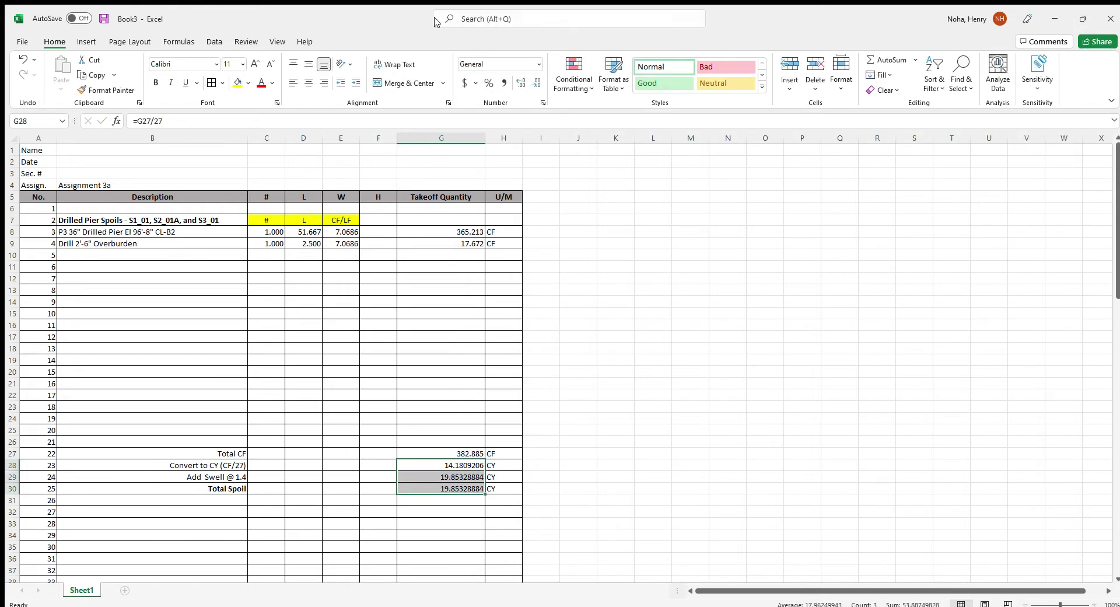
pyautogui.click(535, 85)
pyautogui.click(534, 84)
pyautogui.click(534, 85)
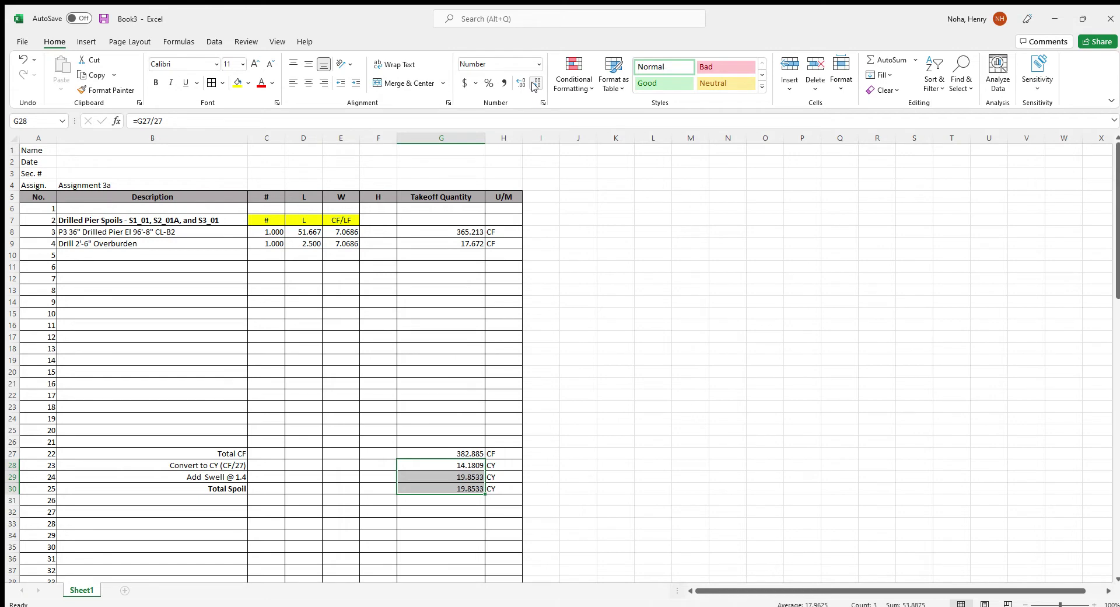
pyautogui.click(535, 84)
pyautogui.click(563, 374)
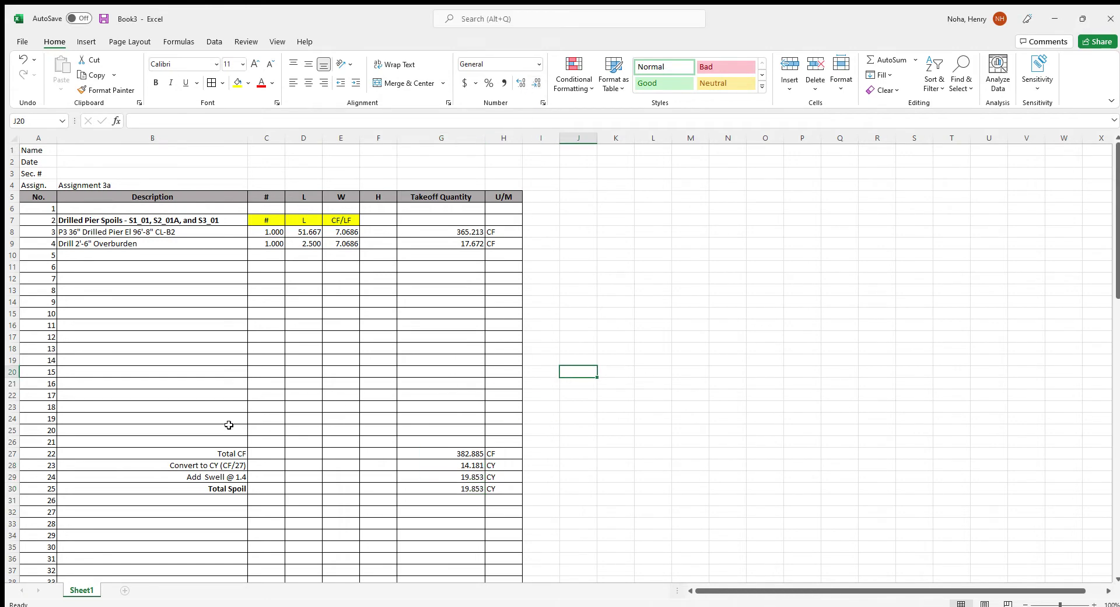
pyautogui.scroll(-7, 229, 425)
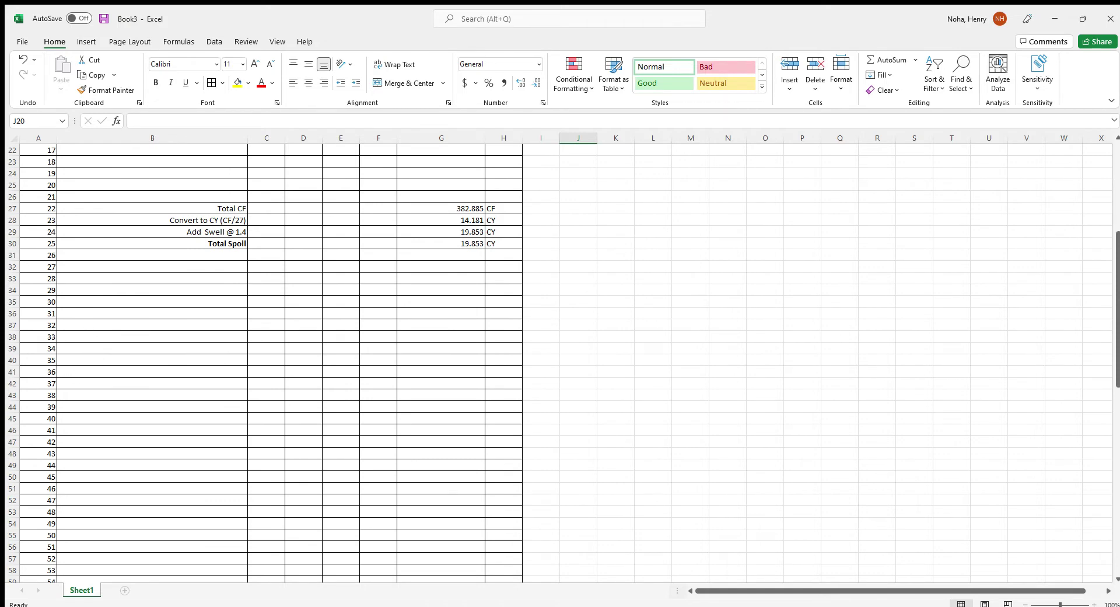
# Enter the heading 'Drilled Pier Concrete - S1_01, S2_01A, and S3_01' in B35
pyautogui.click(122, 312)
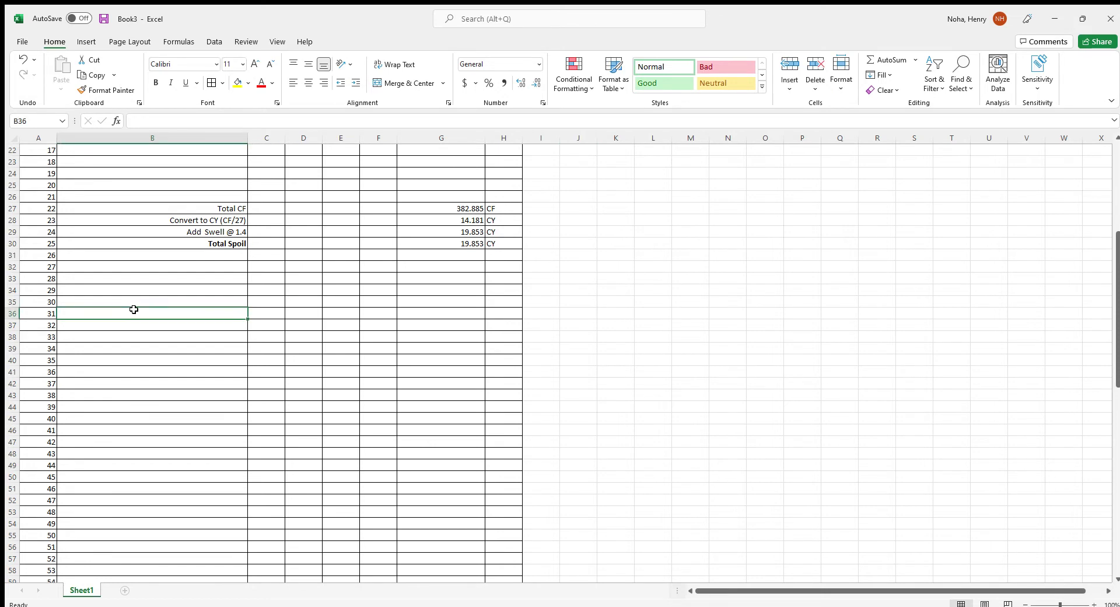
pyautogui.click(130, 300)
pyautogui.write('Dr')
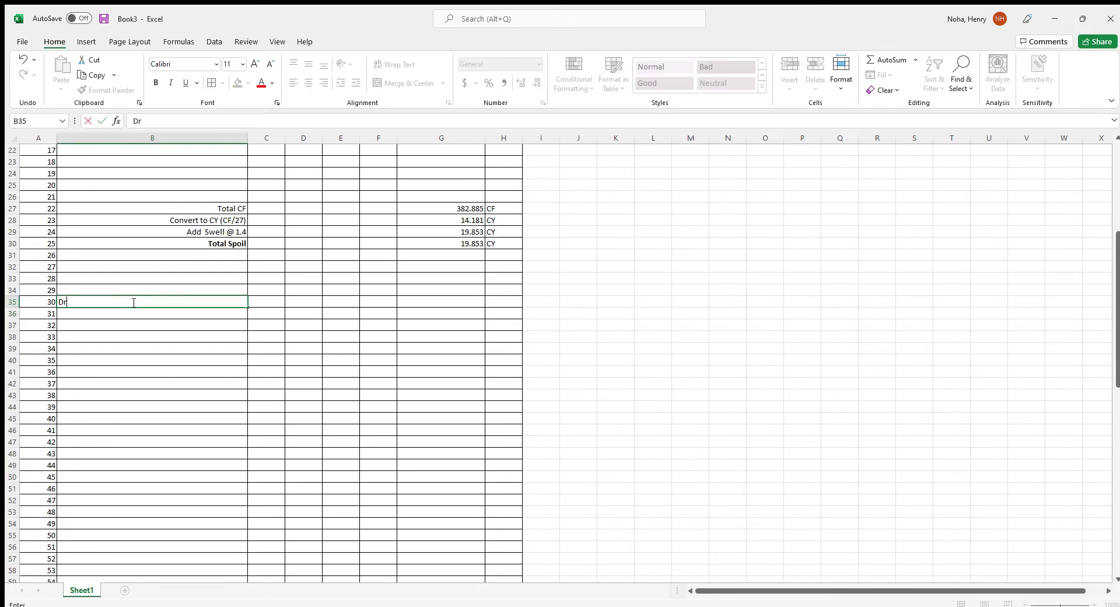
pyautogui.write('illed Pier Concrete')
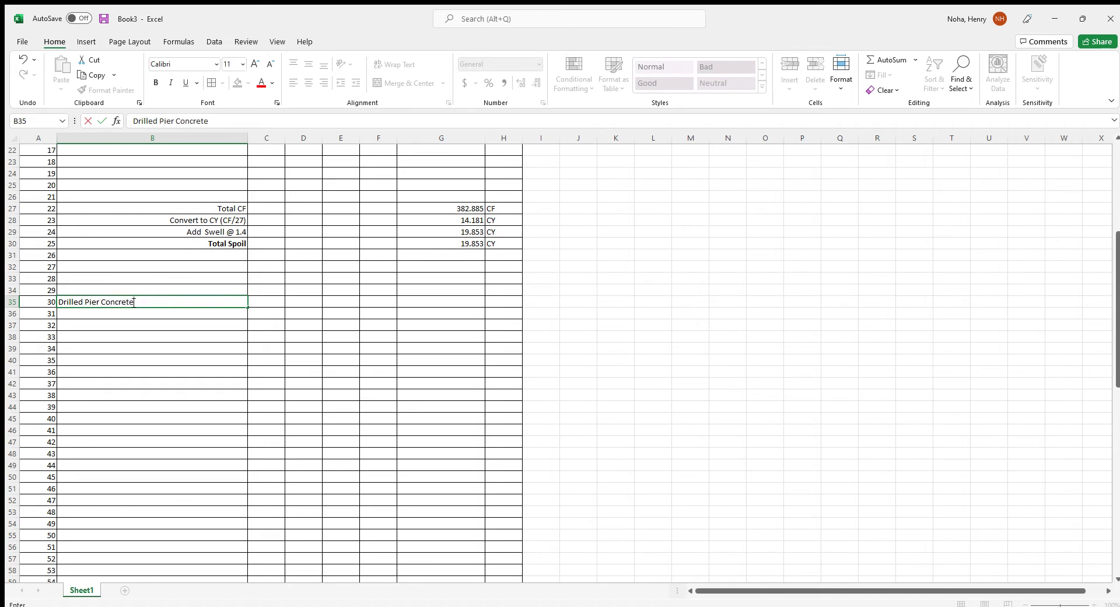
pyautogui.write(' - S1_01, S23')
pyautogui.press('BackSpace')
pyautogui.write('_01A, and S3_')
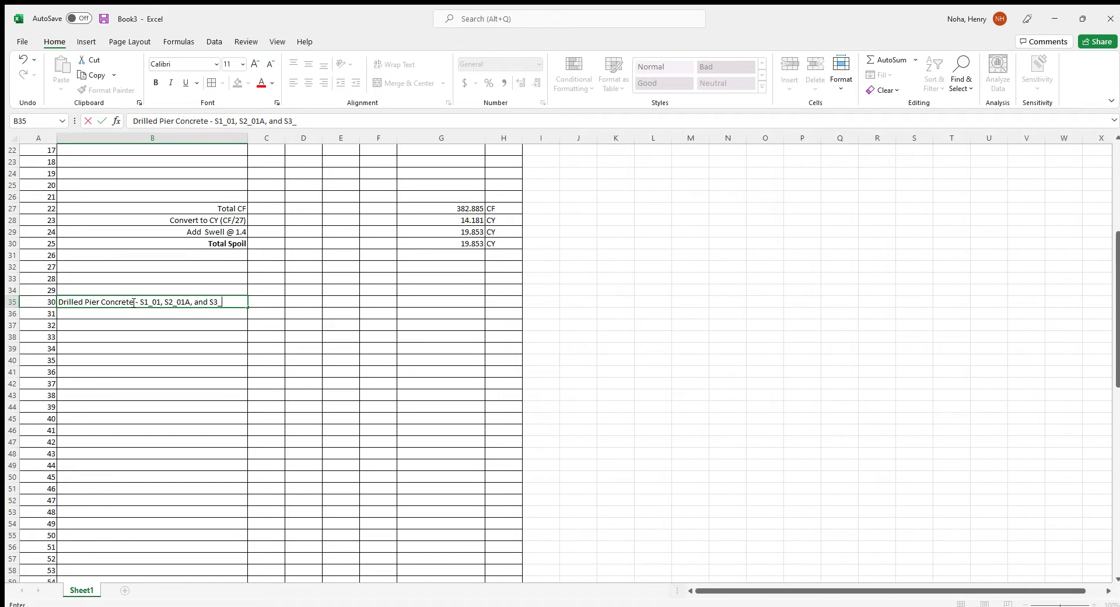
pyautogui.write('01')
pyautogui.press('Return')
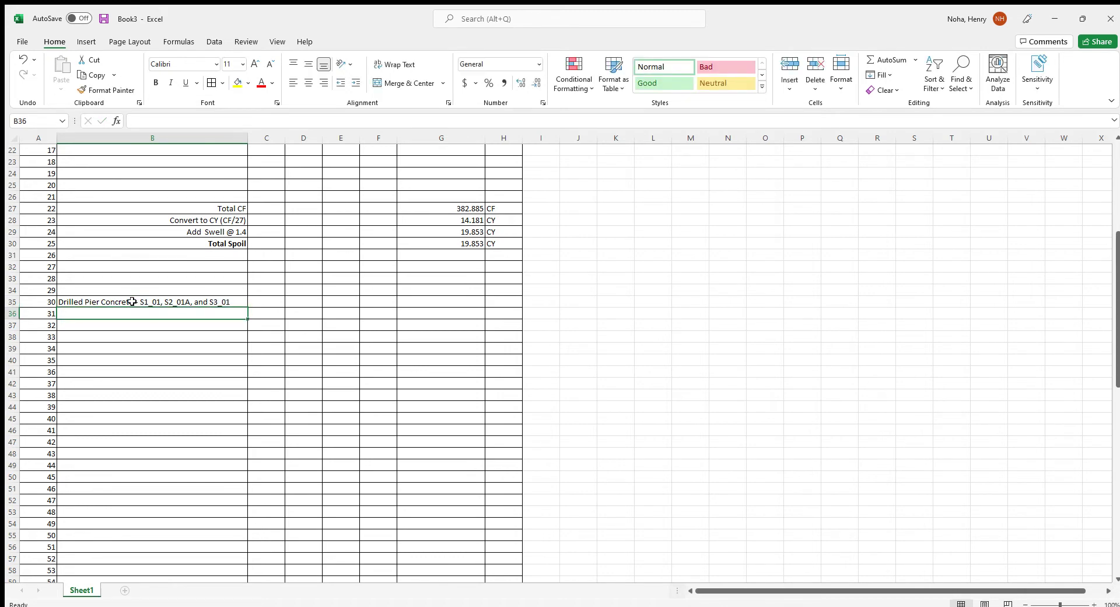
# Add the P3 pier line in row 36 with count 1, length 51.667 and 7.0686 CF/LF
pyautogui.write('P3')
pyautogui.press('Return')
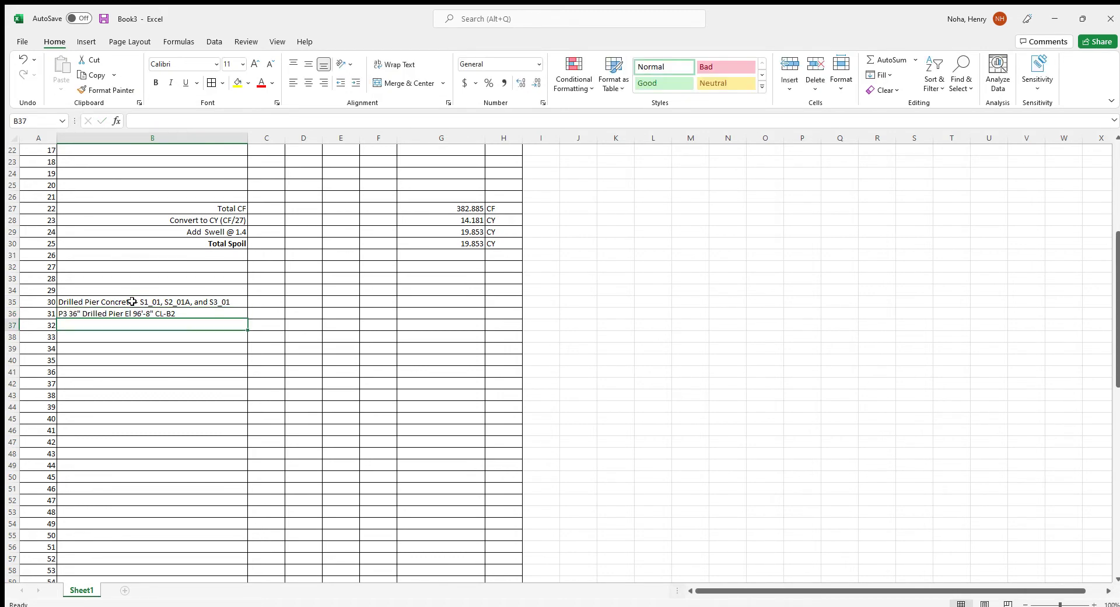
pyautogui.press('Up')
pyautogui.press('Right')
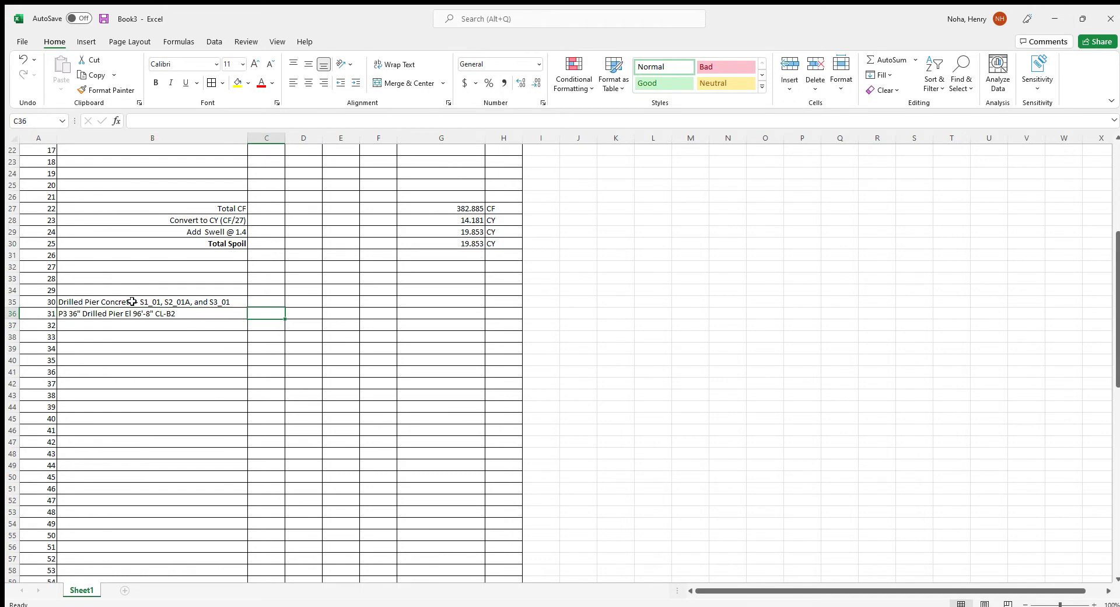
pyautogui.write('1')
pyautogui.press('Tab')
pyautogui.write('5')
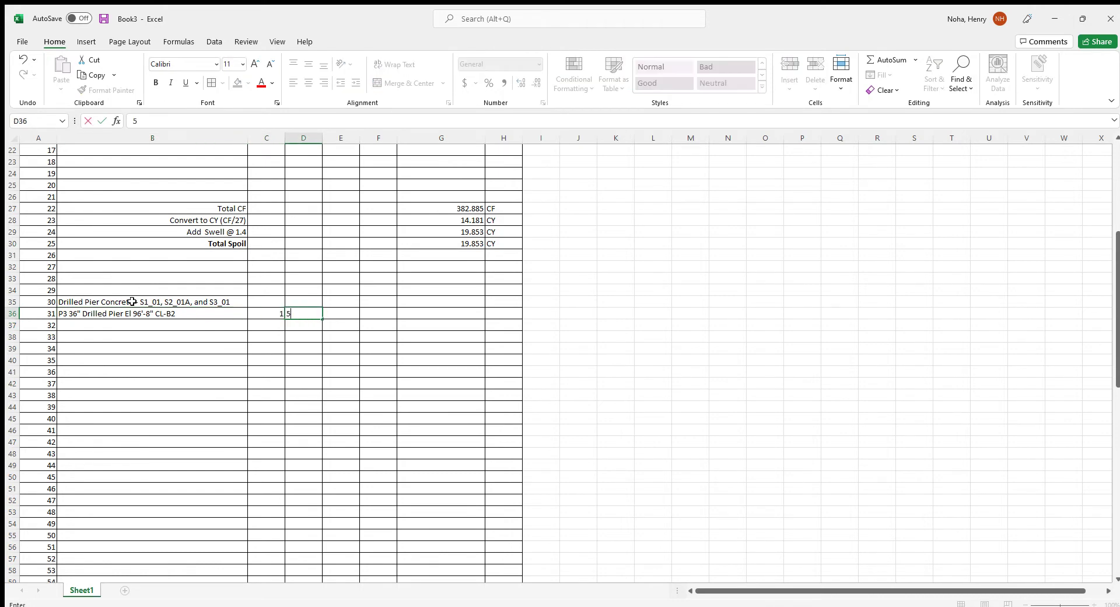
pyautogui.write('1.667')
pyautogui.press('Tab')
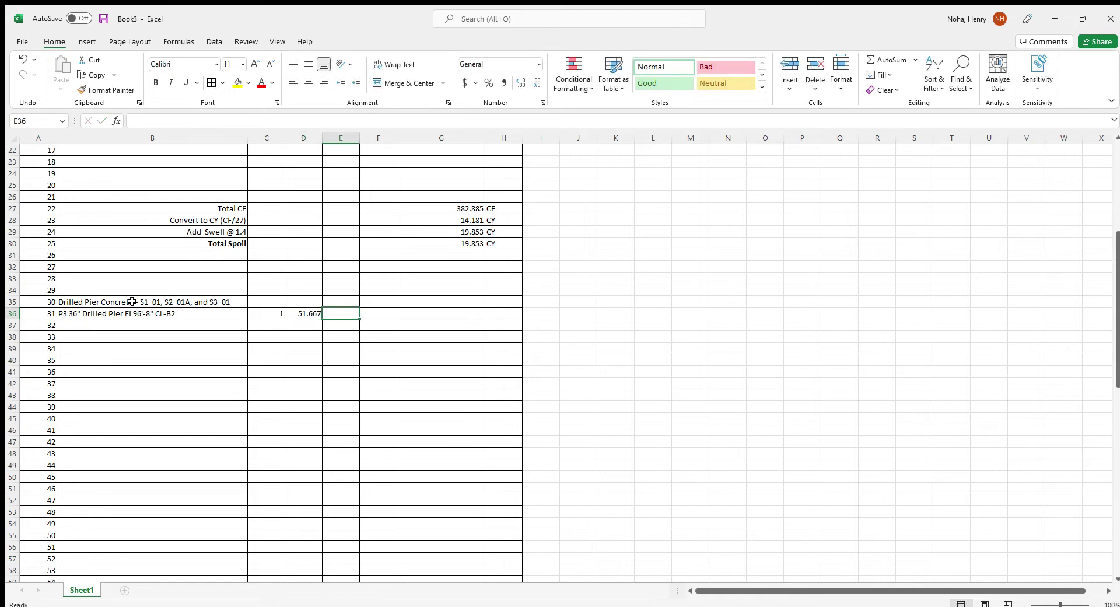
pyautogui.write('7.0686')
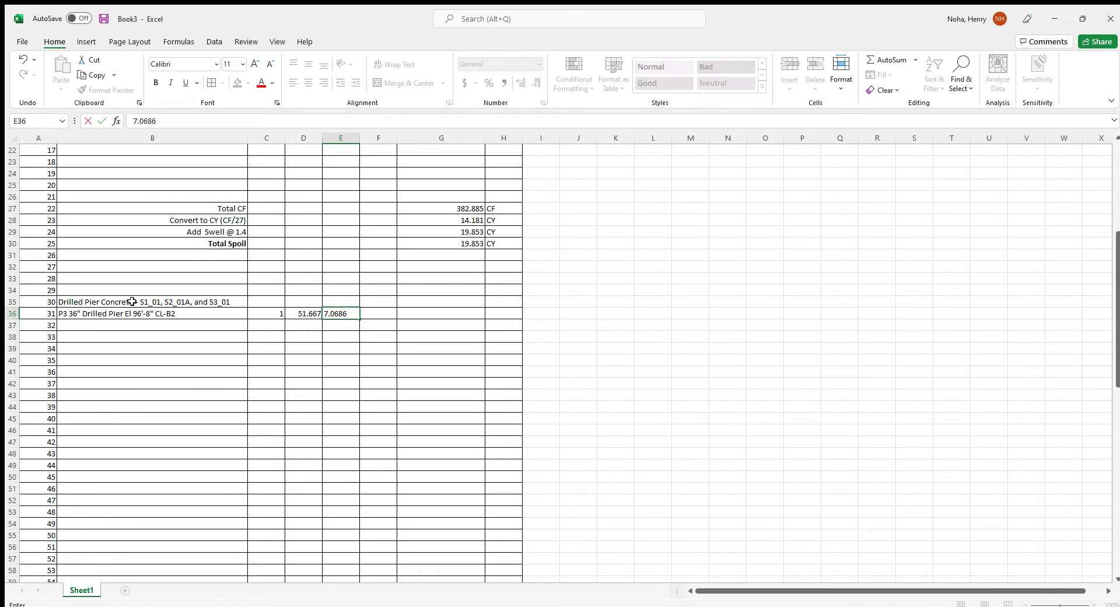
pyautogui.press('Up')
pyautogui.press('Left')
pyautogui.press('Left')
# Label C35:E35 with the column headings #, L and CF/LF
pyautogui.write('#')
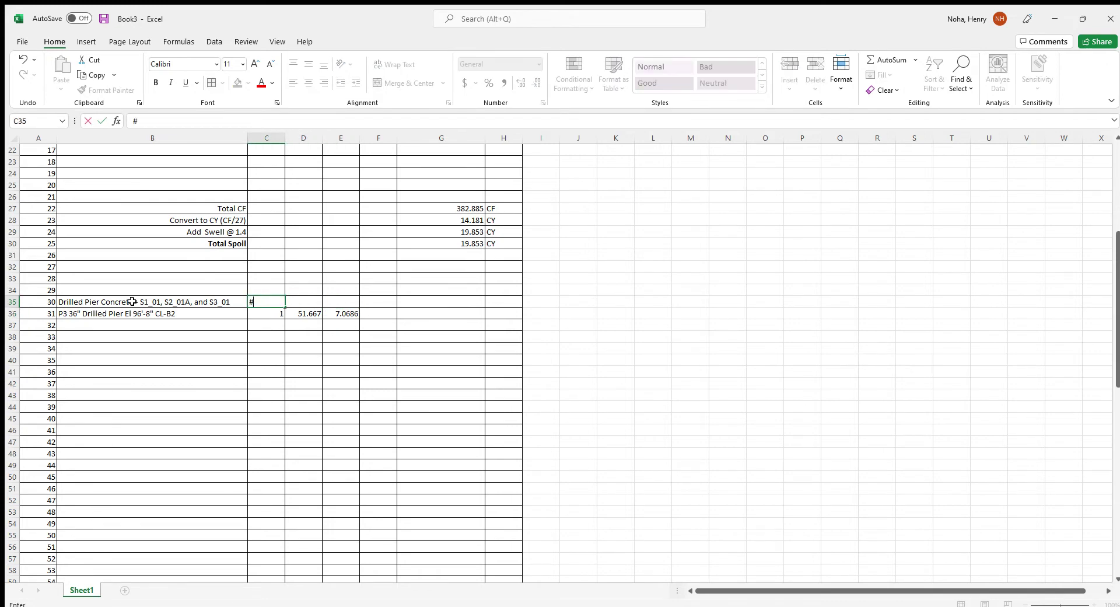
pyautogui.press('Tab')
pyautogui.write('K')
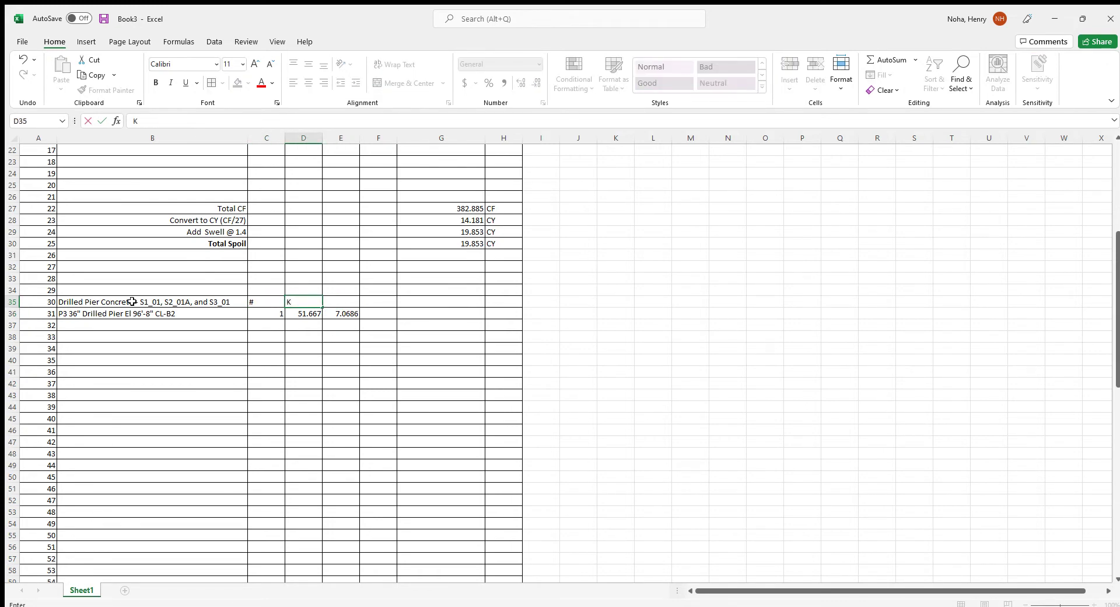
pyautogui.press('BackSpace')
pyautogui.write('L')
pyautogui.press('Tab')
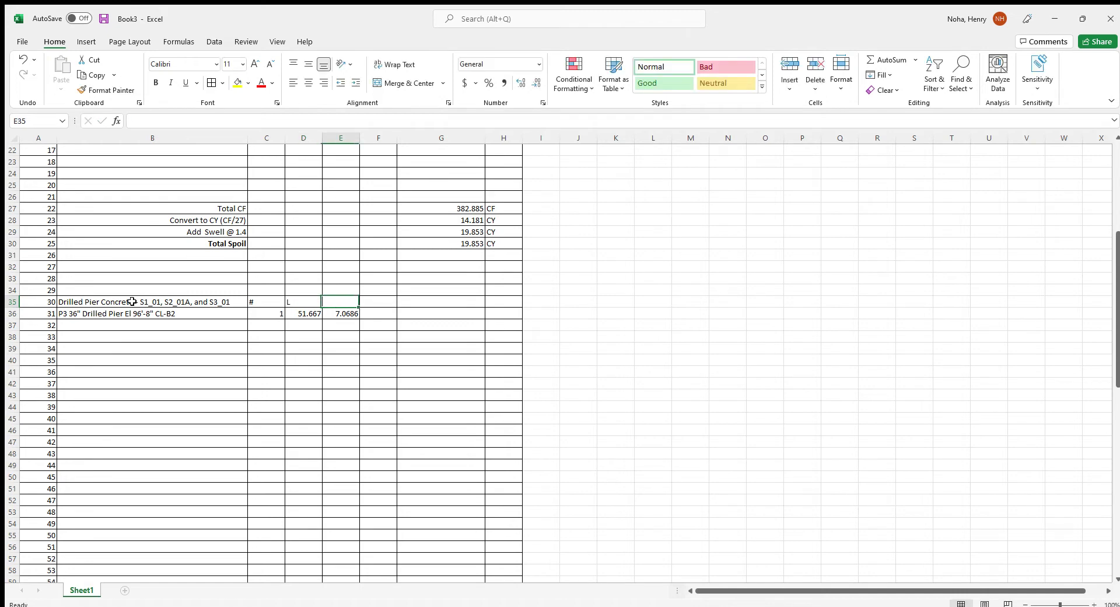
pyautogui.write('CF/LF')
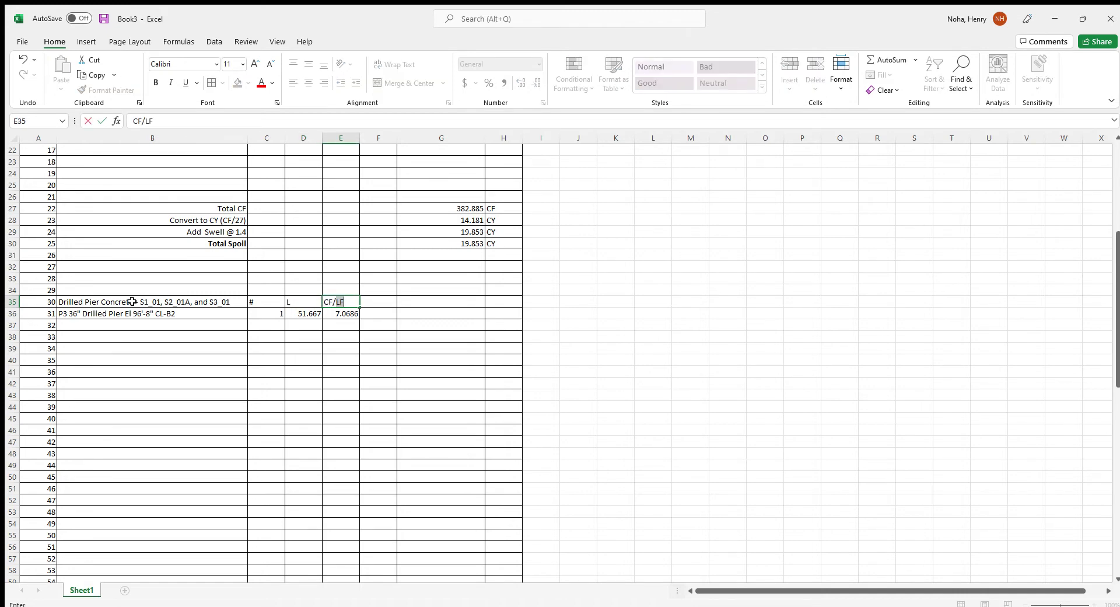
pyautogui.write('LF')
# Centre the three concrete column headings and give them a yellow fill
pyautogui.moveTo(260, 303); pyautogui.dragTo(338, 303)
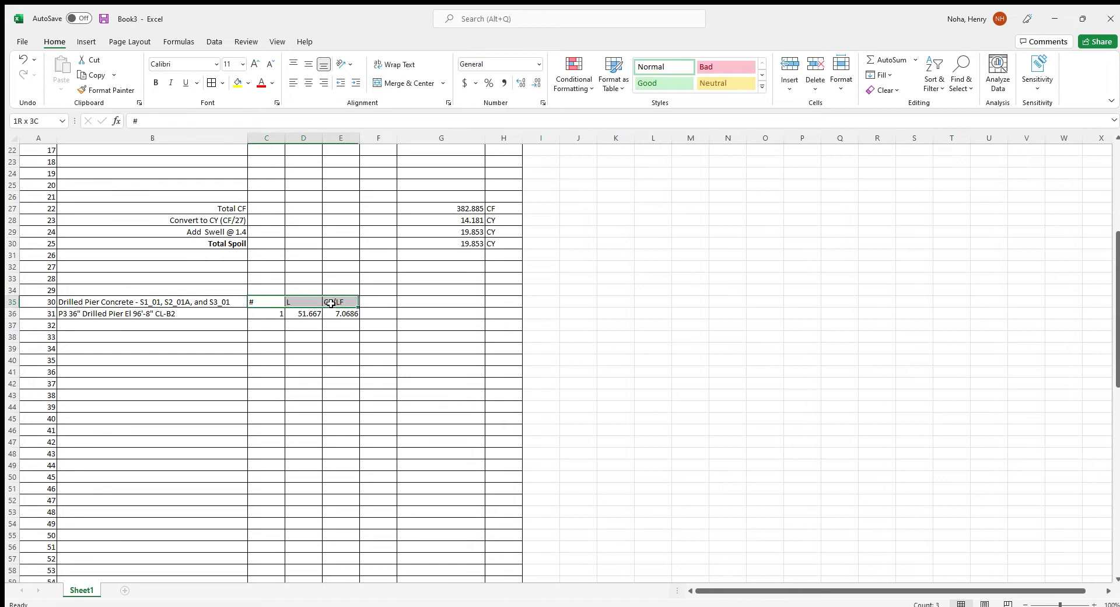
pyautogui.click(309, 82)
pyautogui.click(237, 82)
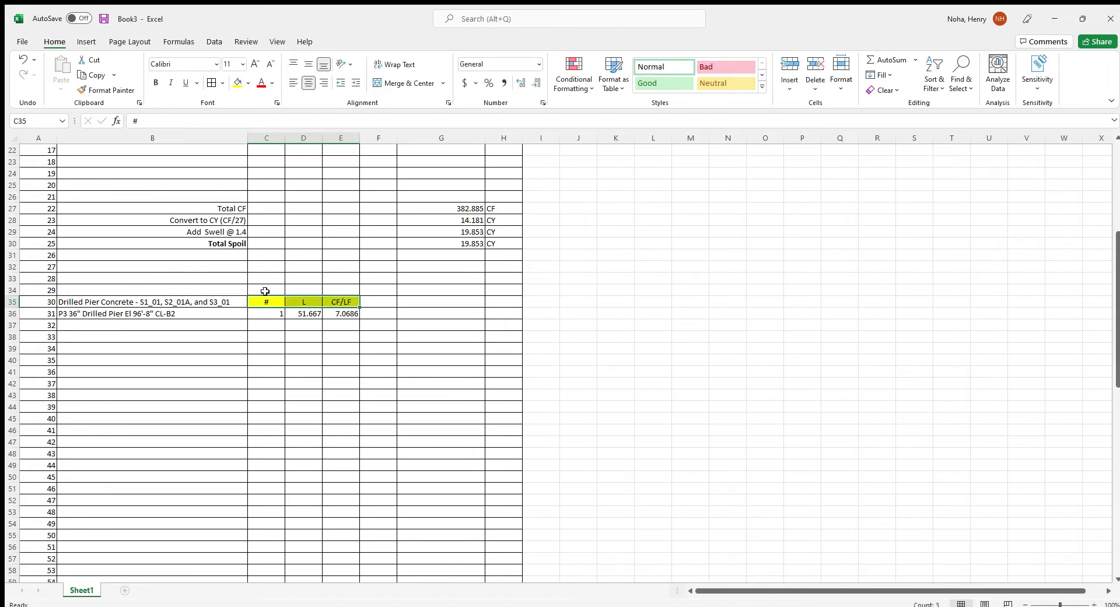
pyautogui.click(452, 302)
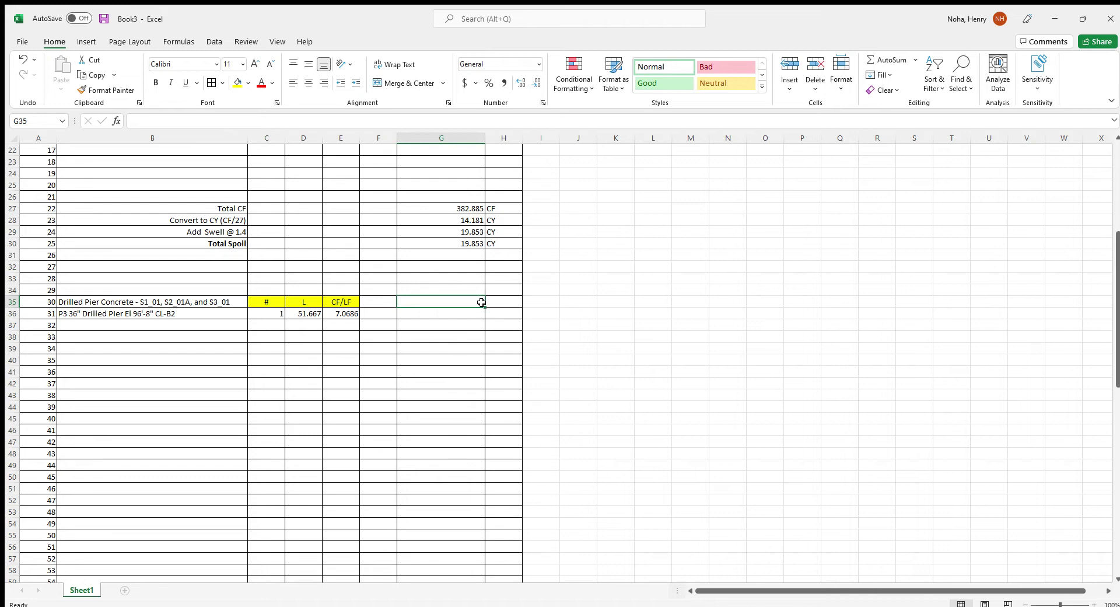
pyautogui.click(445, 315)
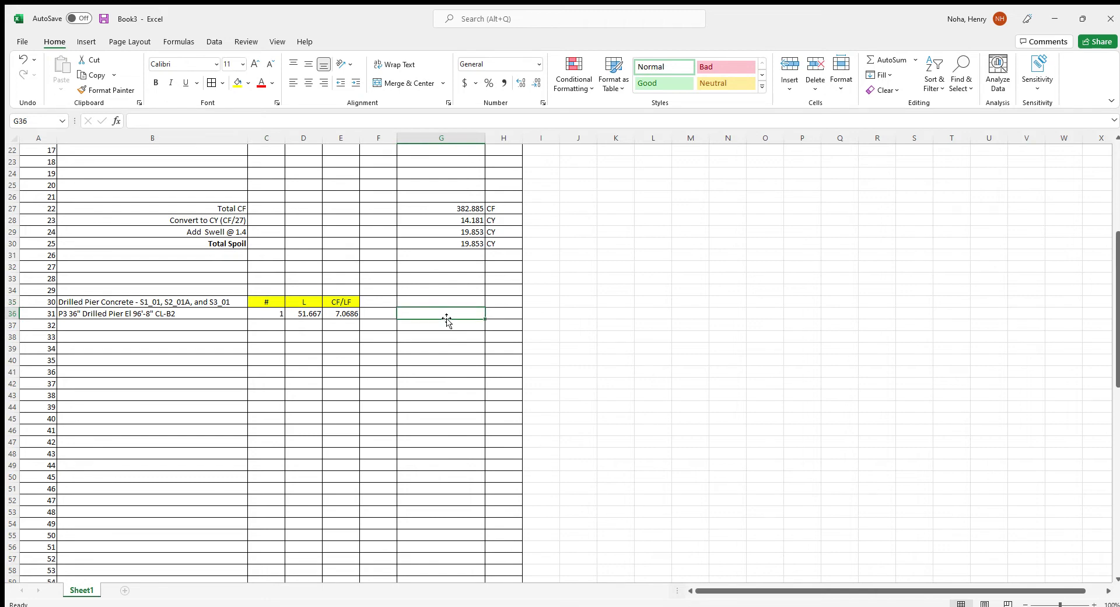
# Compute the pier volume in G36 as =D36*E36 with unit CF
pyautogui.write('=')
pyautogui.press('Left')
pyautogui.press('Left')
pyautogui.press('Left')
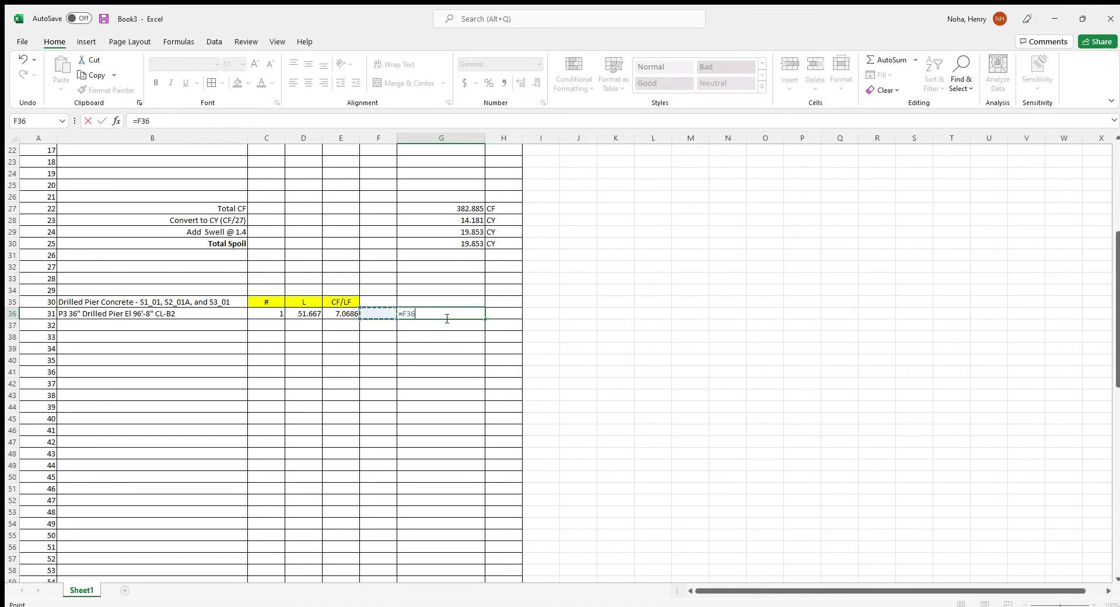
pyautogui.write('*')
pyautogui.press('Left')
pyautogui.press('Left')
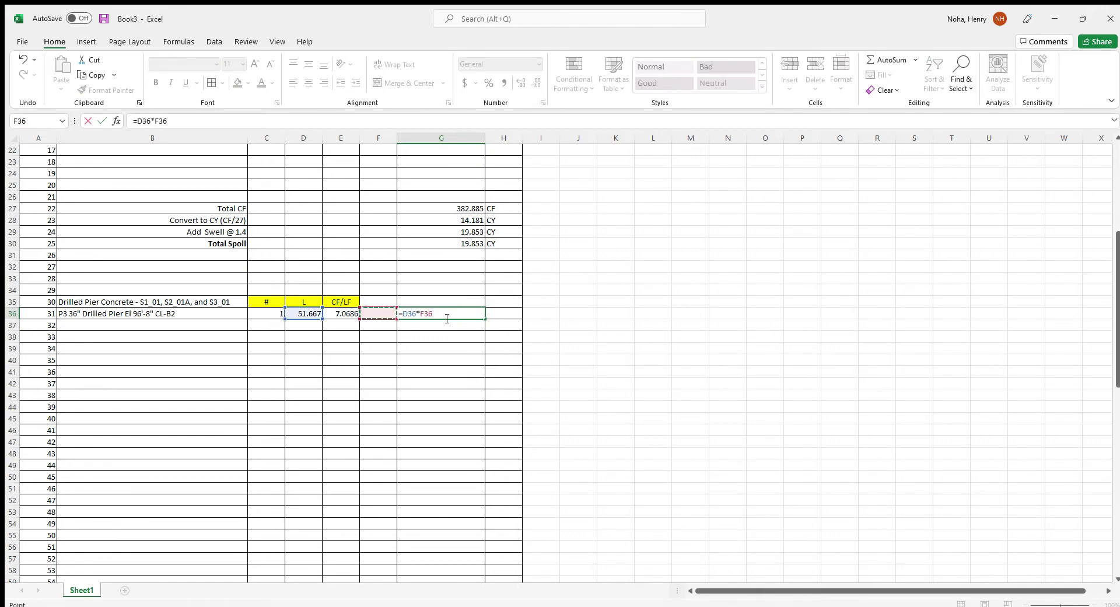
pyautogui.press('Tab')
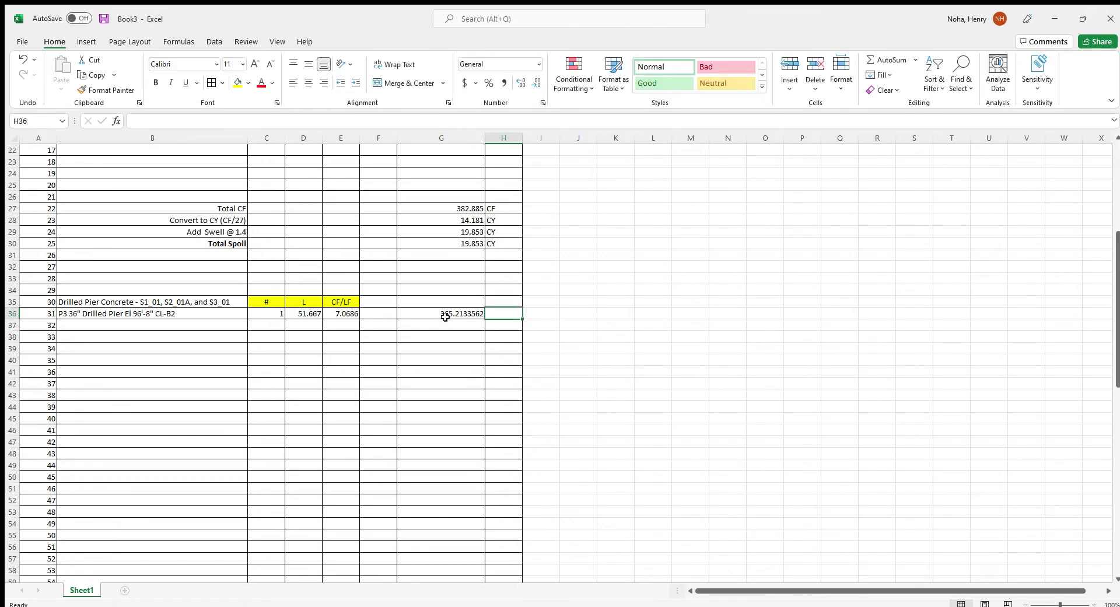
pyautogui.write('CF')
# Show the volume as 365.213 and fill the formula down through G48
pyautogui.click(473, 317)
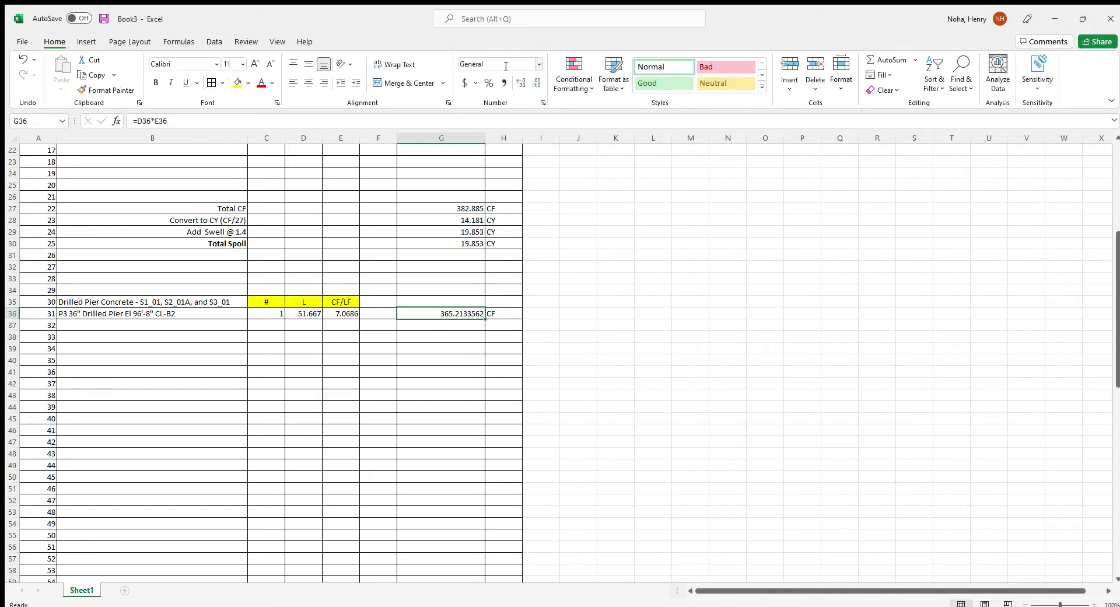
pyautogui.click(536, 82)
pyautogui.click(536, 82)
pyautogui.click(536, 82)
pyautogui.click(535, 82)
pyautogui.moveTo(485, 319); pyautogui.dragTo(472, 464)
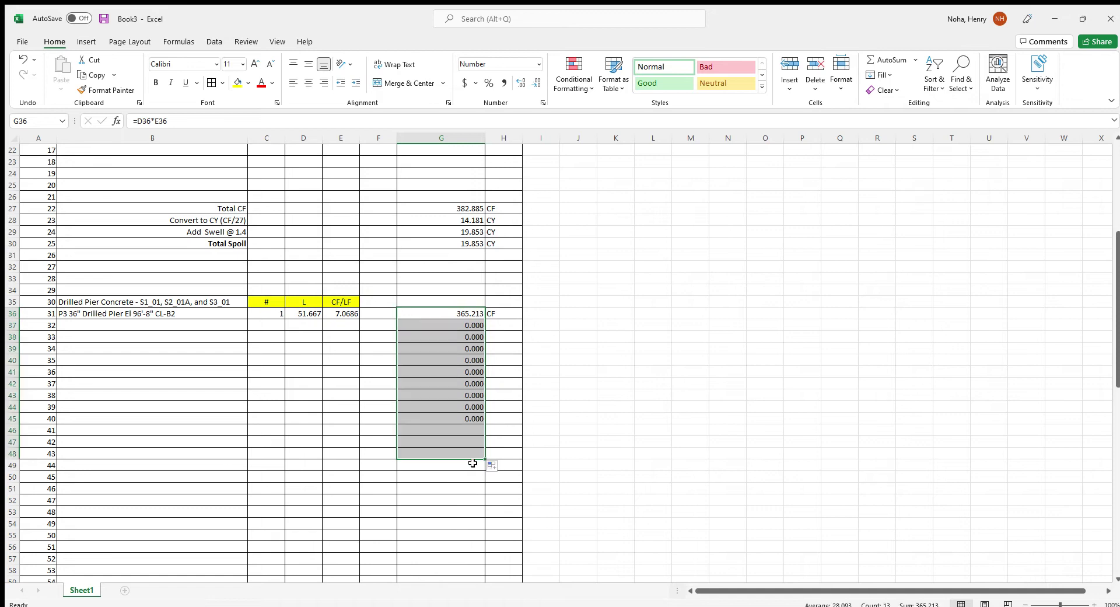
pyautogui.scroll(-3, 470, 463)
# Fill the G8 spoil formula down to G26 so empty rows show 0.000
pyautogui.scroll(10, 459, 407)
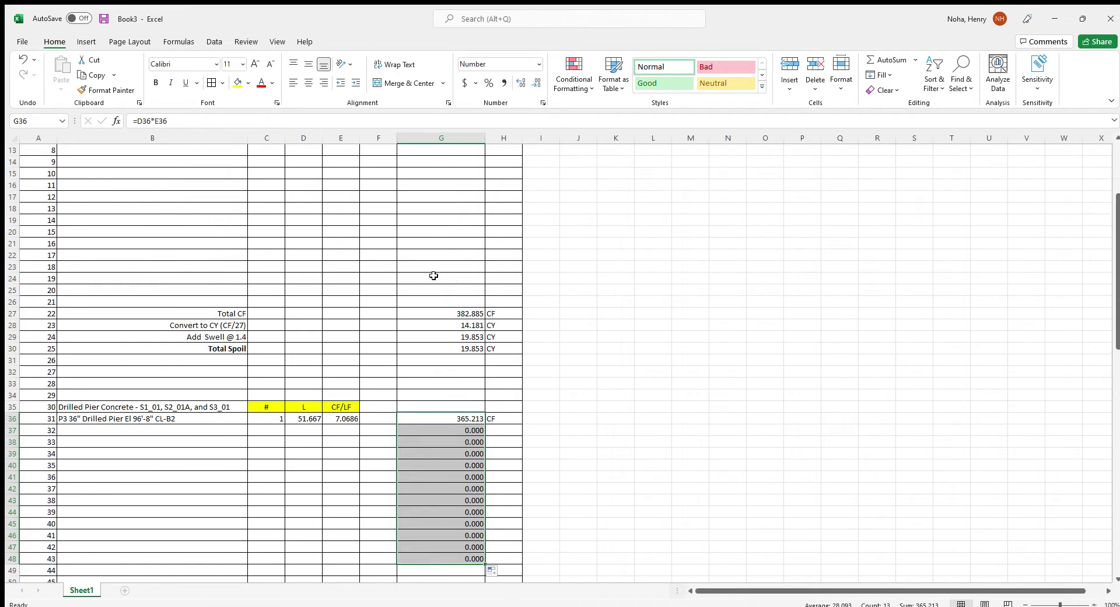
pyautogui.click(459, 233)
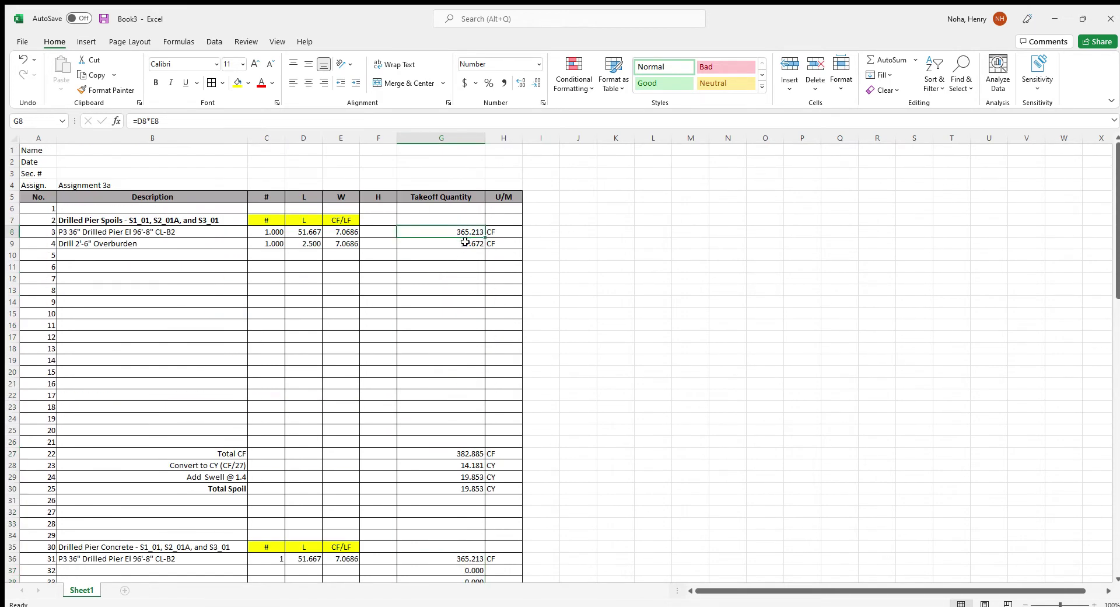
pyautogui.moveTo(485, 238); pyautogui.dragTo(472, 442)
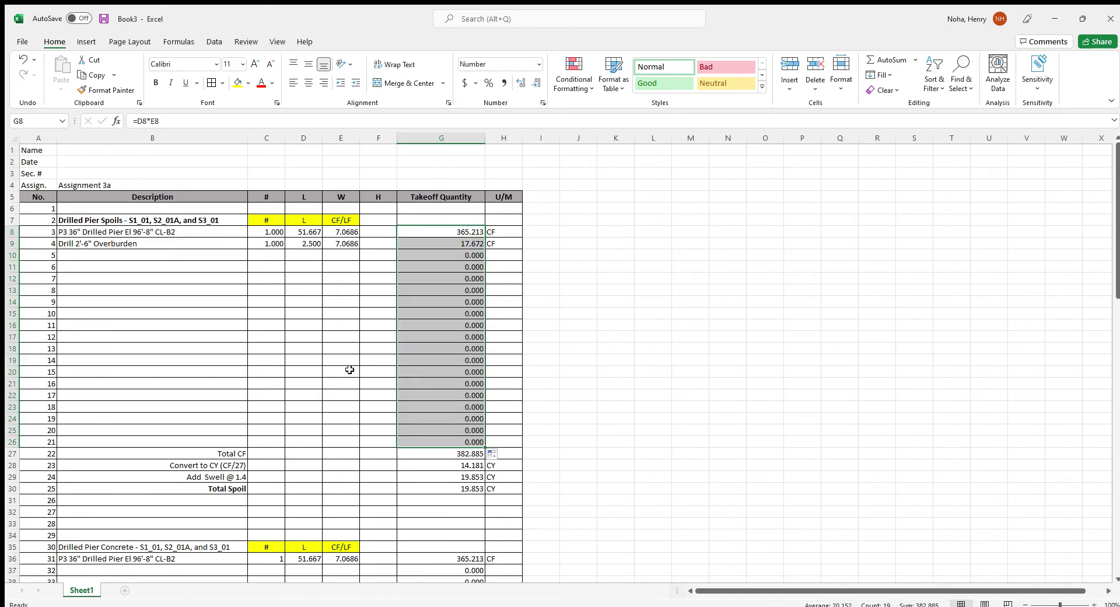
pyautogui.scroll(-9, 472, 450)
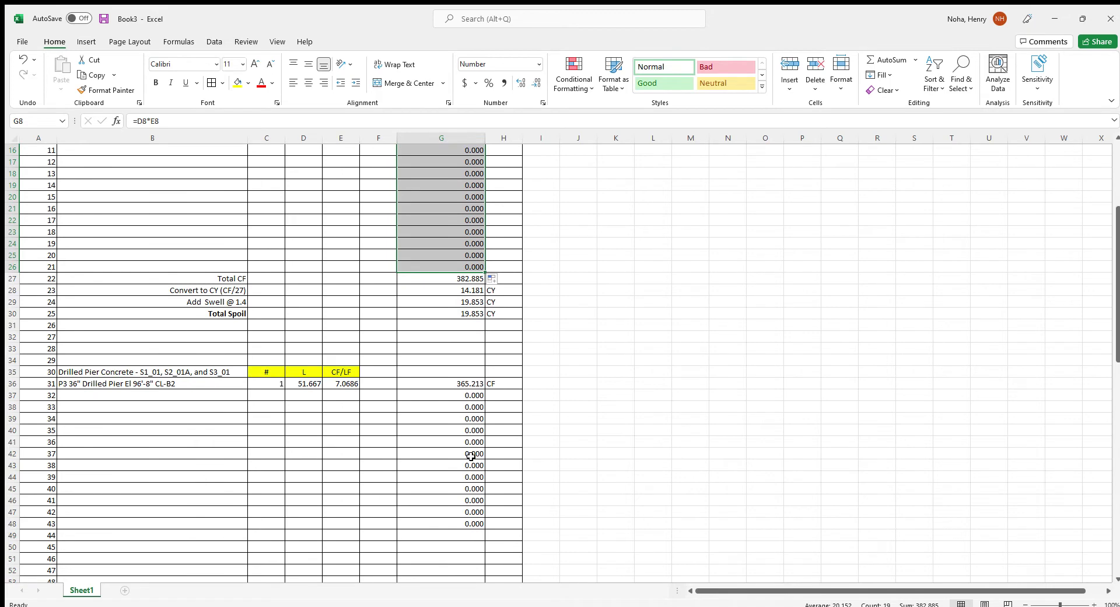
pyautogui.click(445, 396)
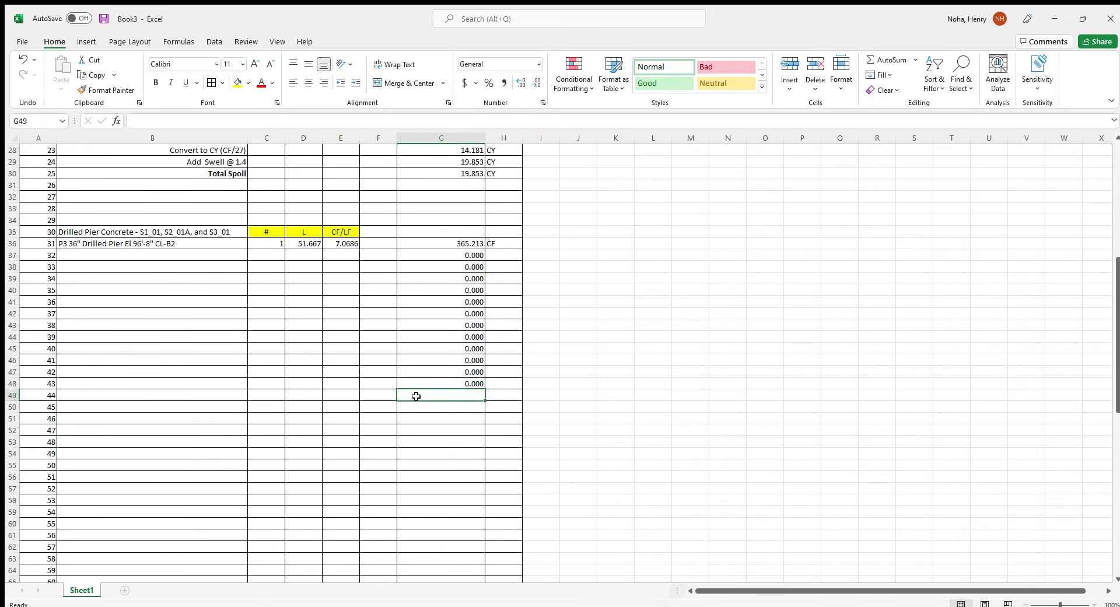
# Enter Total CF, Convert to CY (CF/27), Add Waste @ 15% and Total CY Concrete in B49:B52
pyautogui.write('Total')
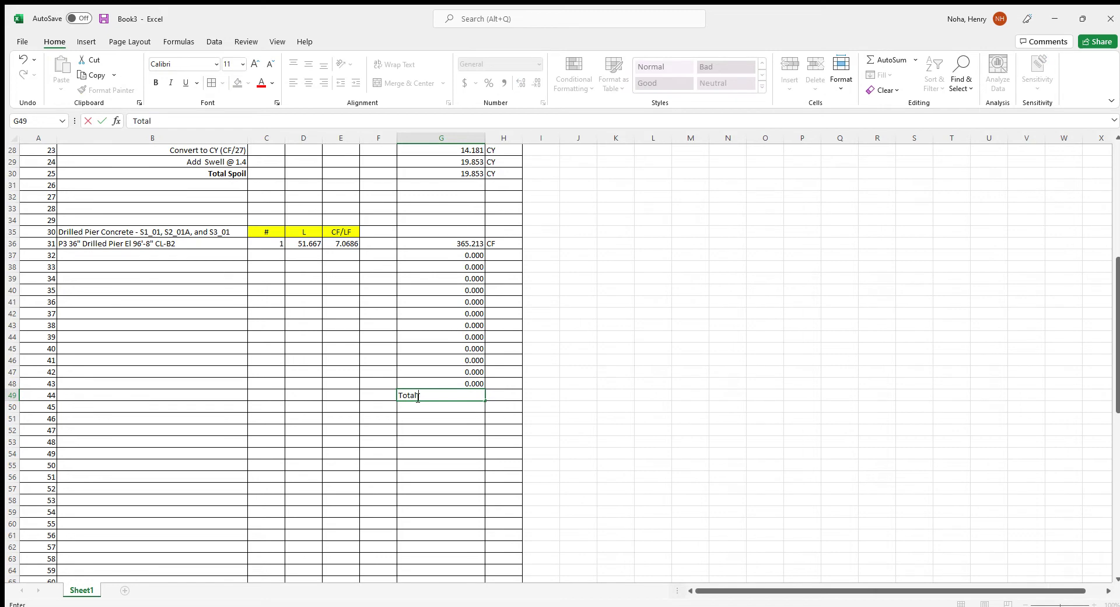
pyautogui.press('BackSpace')
pyautogui.press('BackSpace')
pyautogui.press('BackSpace')
pyautogui.press('BackSpace')
pyautogui.press('Left')
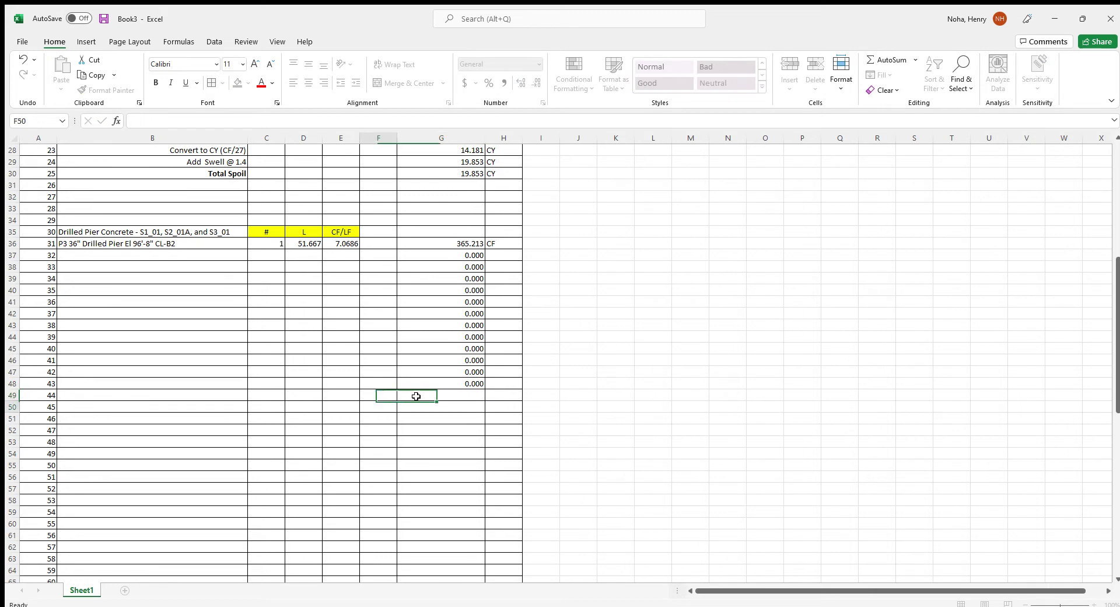
pyautogui.press('Left')
pyautogui.press('Left')
pyautogui.press('Down')
pyautogui.press('Up')
pyautogui.press('Left')
pyautogui.press('Left')
pyautogui.write('T')
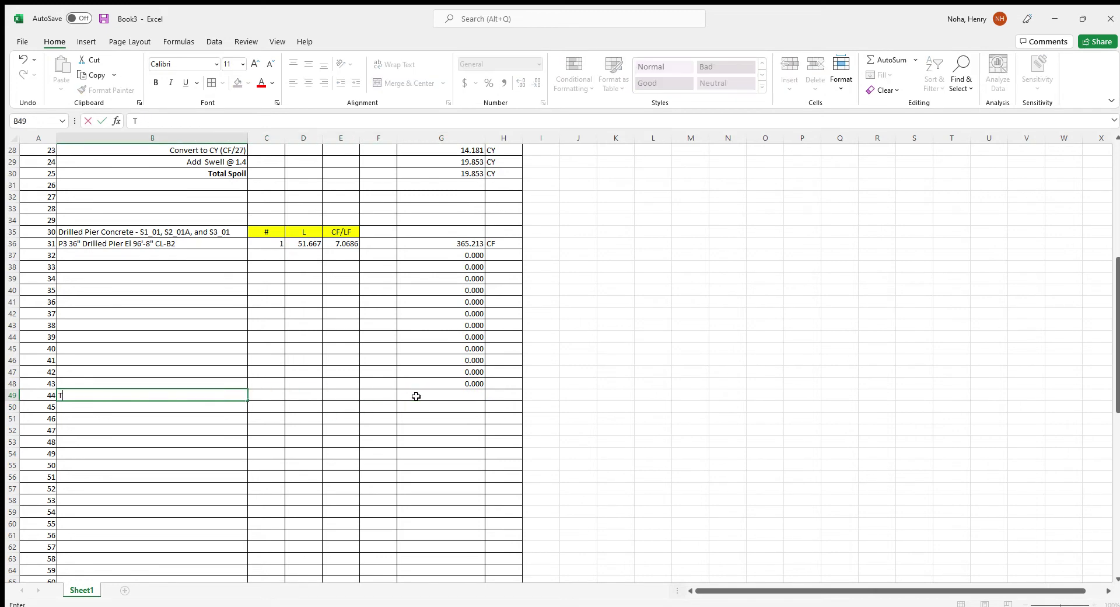
pyautogui.write('otal CF')
pyautogui.press('Return')
pyautogui.write('Convert to CY (CF/27')
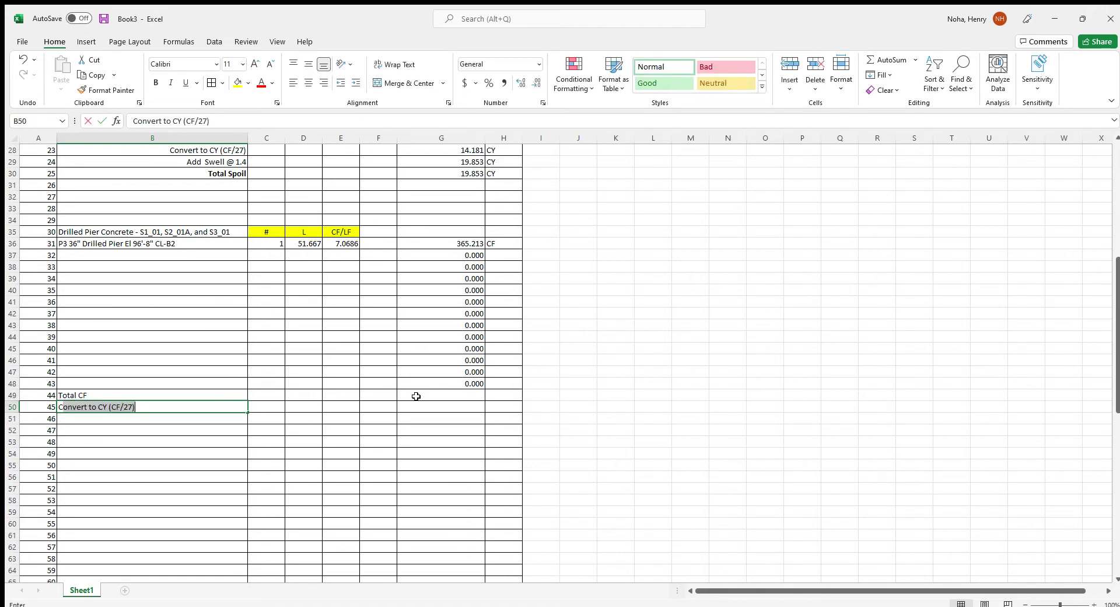
pyautogui.press('Return')
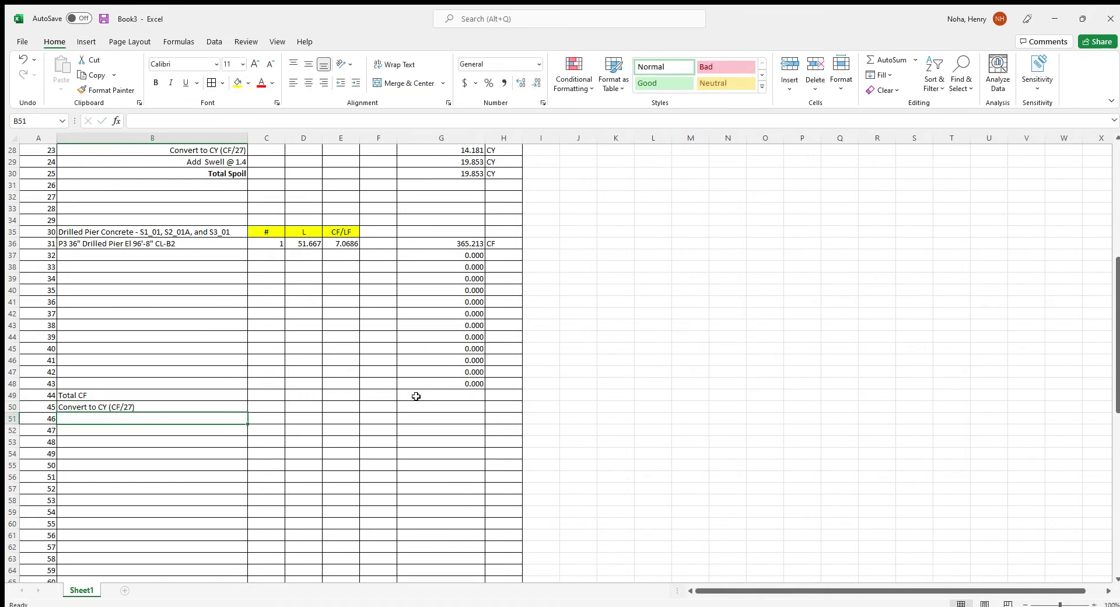
pyautogui.write('Add Wa')
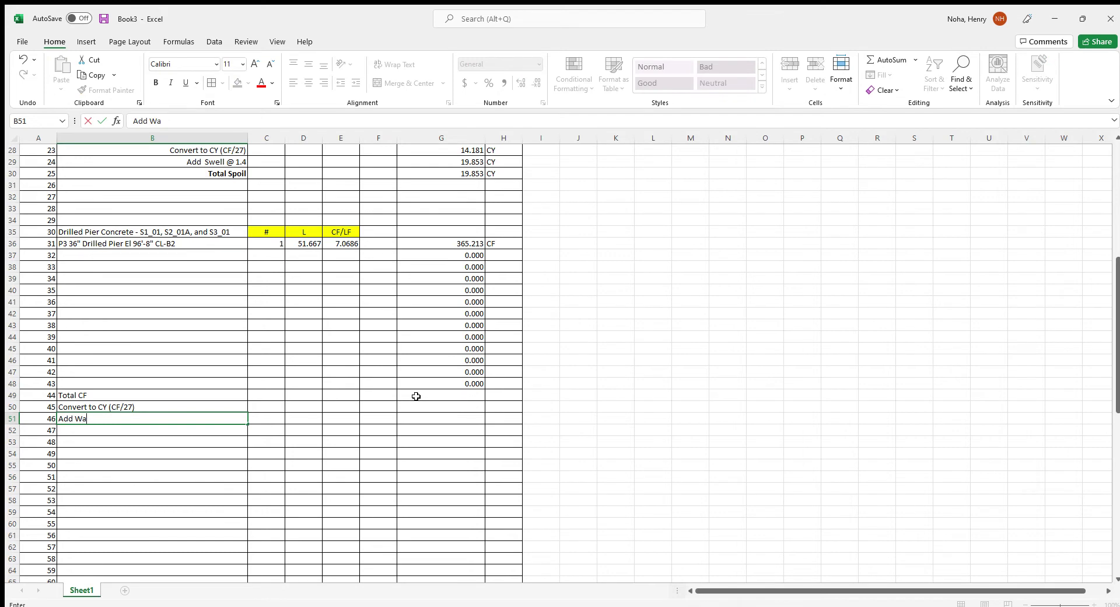
pyautogui.write('ste @ 15%')
pyautogui.press('Return')
pyautogui.write('To')
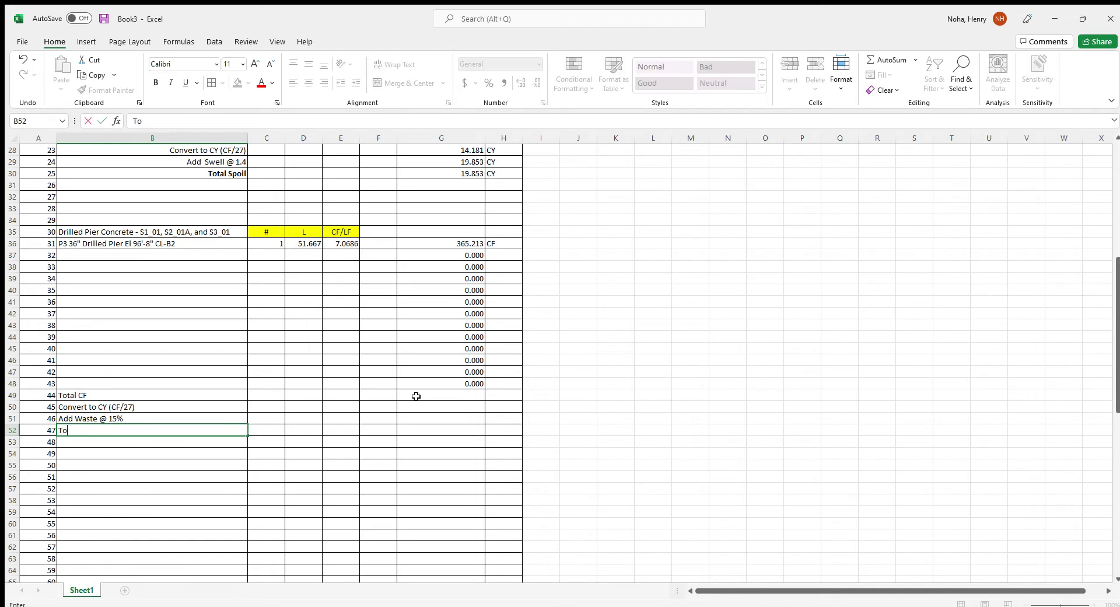
pyautogui.write('tal CY Concrete')
# Right-align the four summary labels and make Total CY Concrete bold
pyautogui.moveTo(156, 395); pyautogui.dragTo(150, 428)
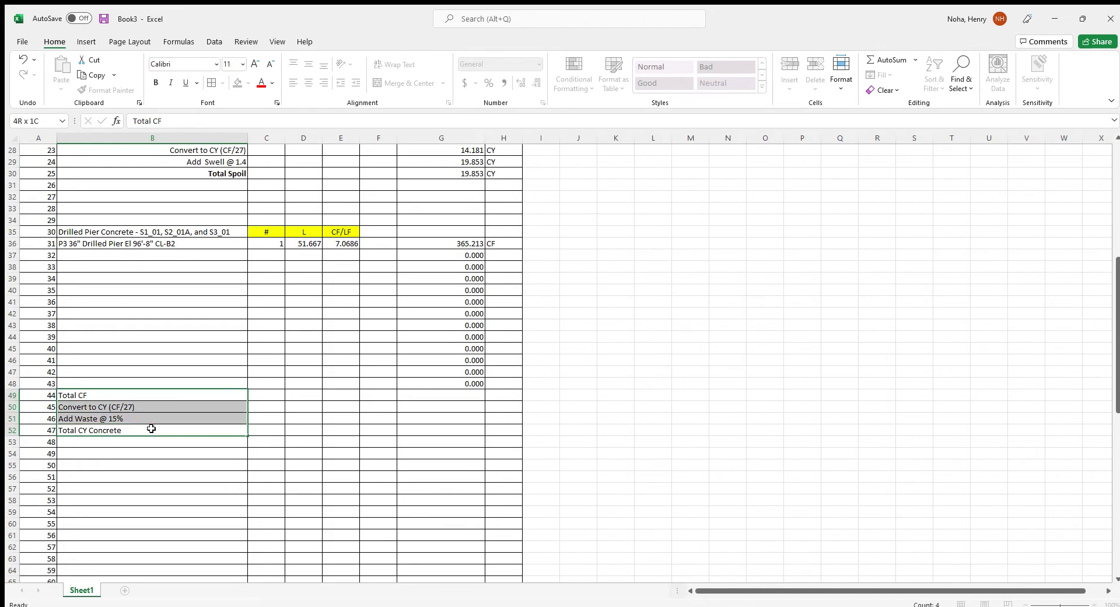
pyautogui.click(324, 82)
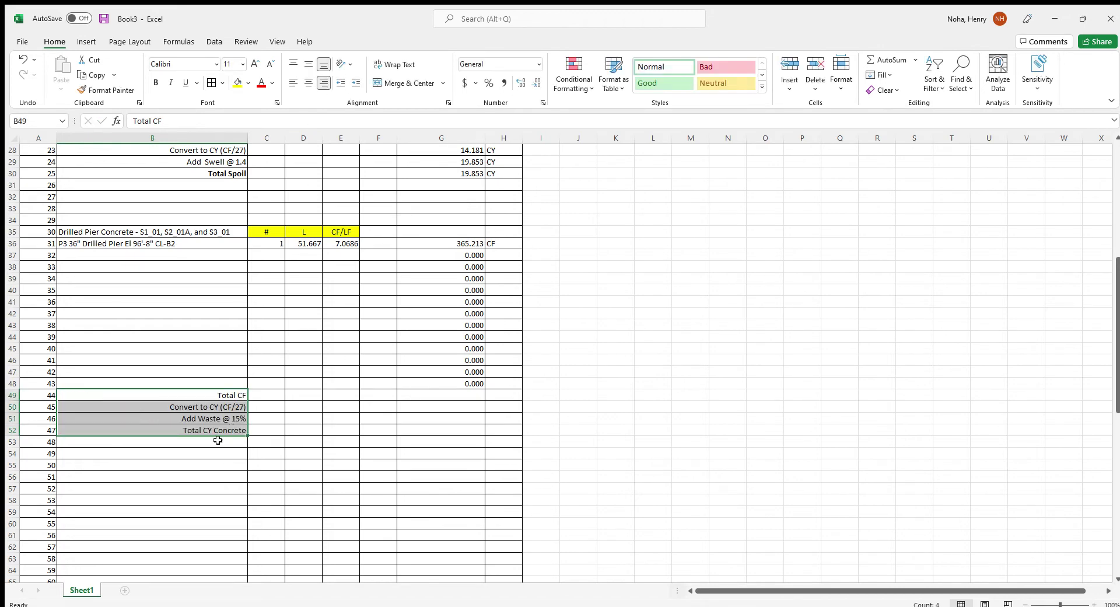
pyautogui.click(221, 439)
pyautogui.click(222, 430)
pyautogui.hotkey('ctrl', 'b')
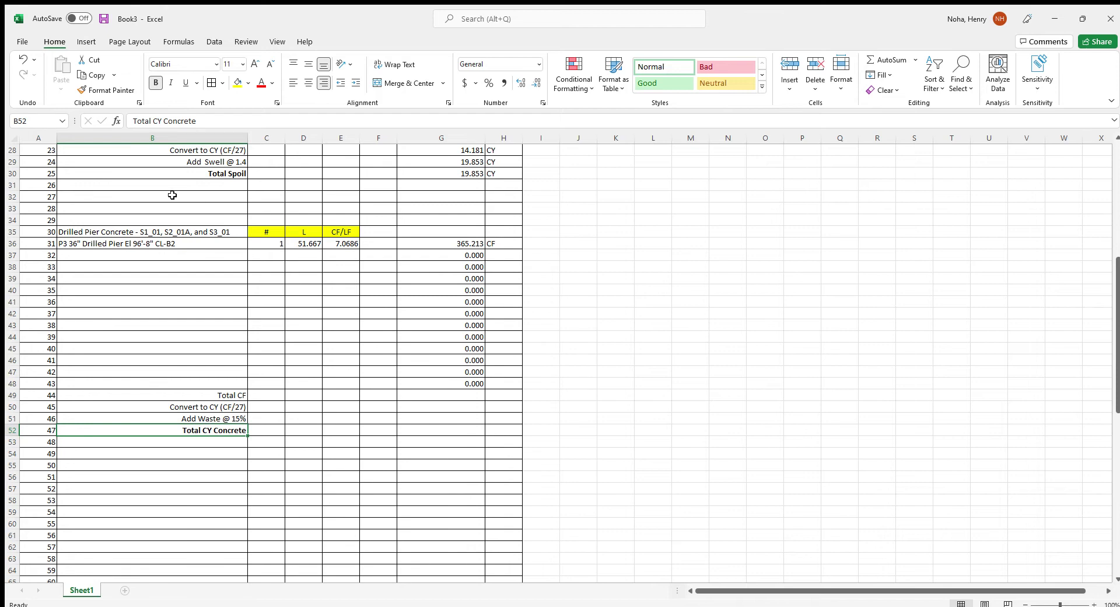
# Sum the concrete volumes G36:G48 into a 365.213 total, labelled CF
pyautogui.click(434, 395)
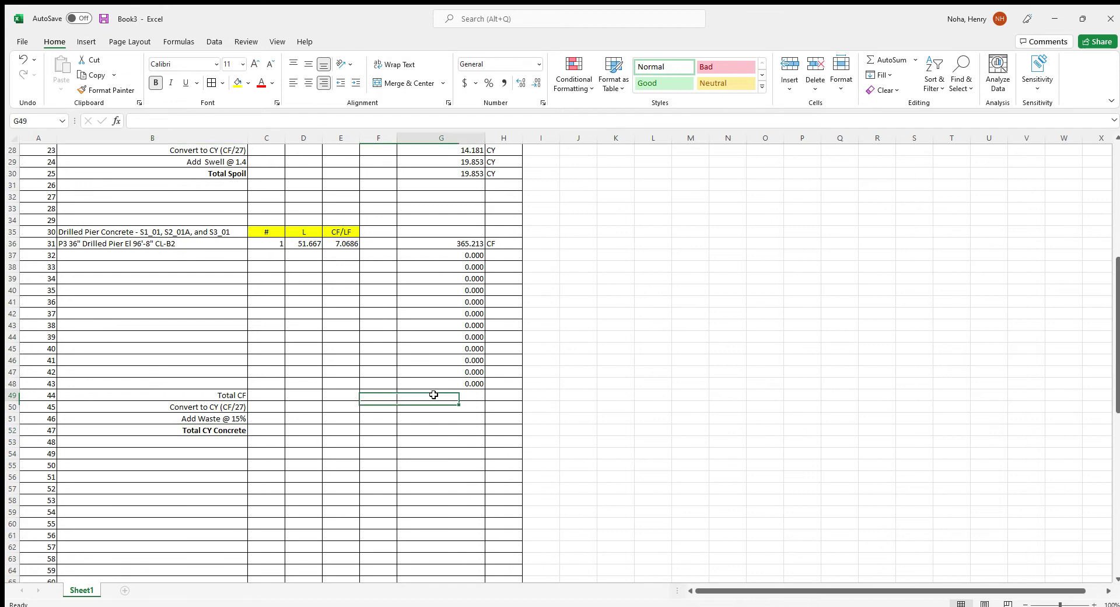
pyautogui.write('=')
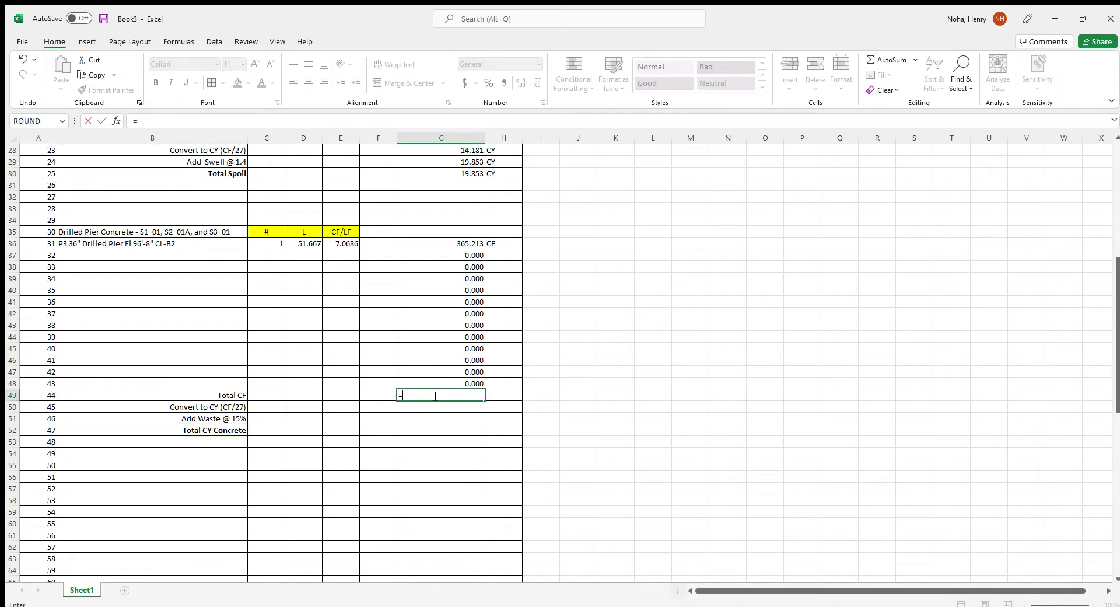
pyautogui.write('SUM(')
pyautogui.click(412, 247)
pyautogui.moveTo(412, 249); pyautogui.dragTo(424, 383)
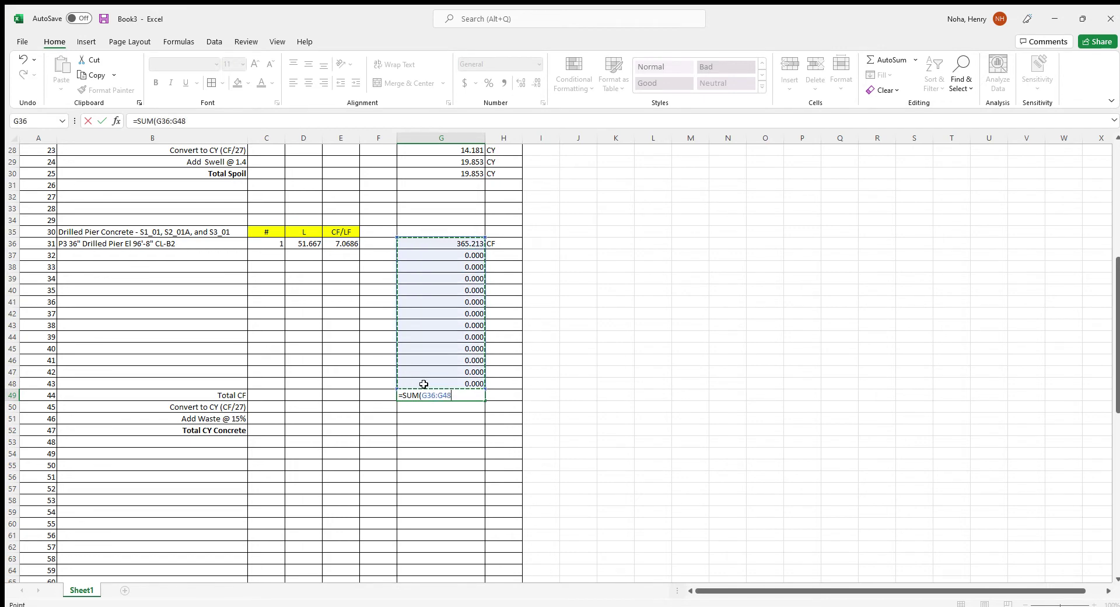
pyautogui.hotkey('ctrl', 'Return')
pyautogui.press('Return')
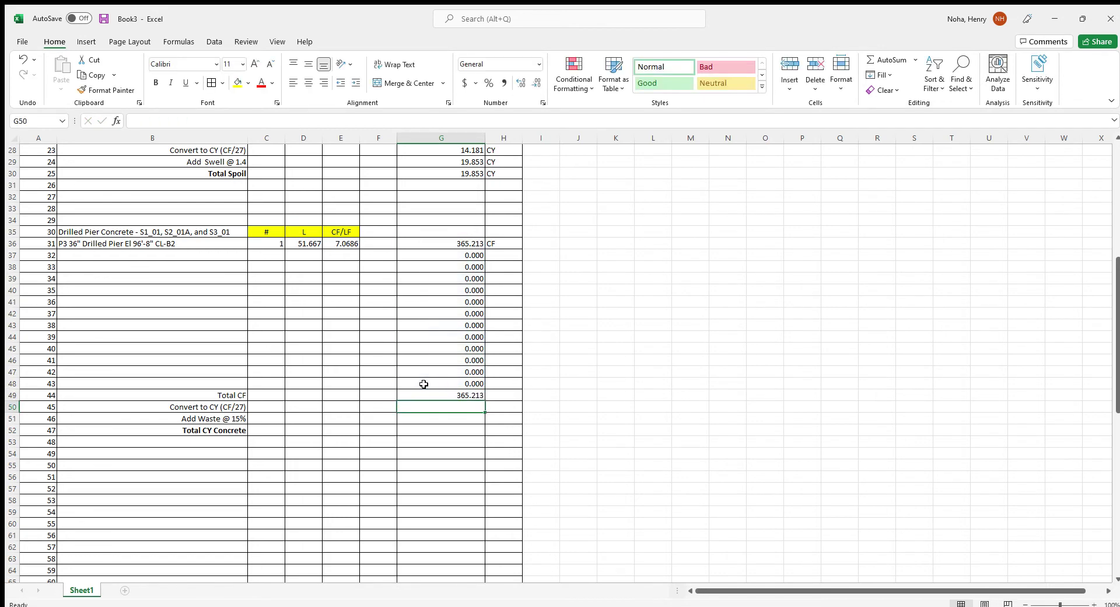
pyautogui.press('Up')
pyautogui.press('Right')
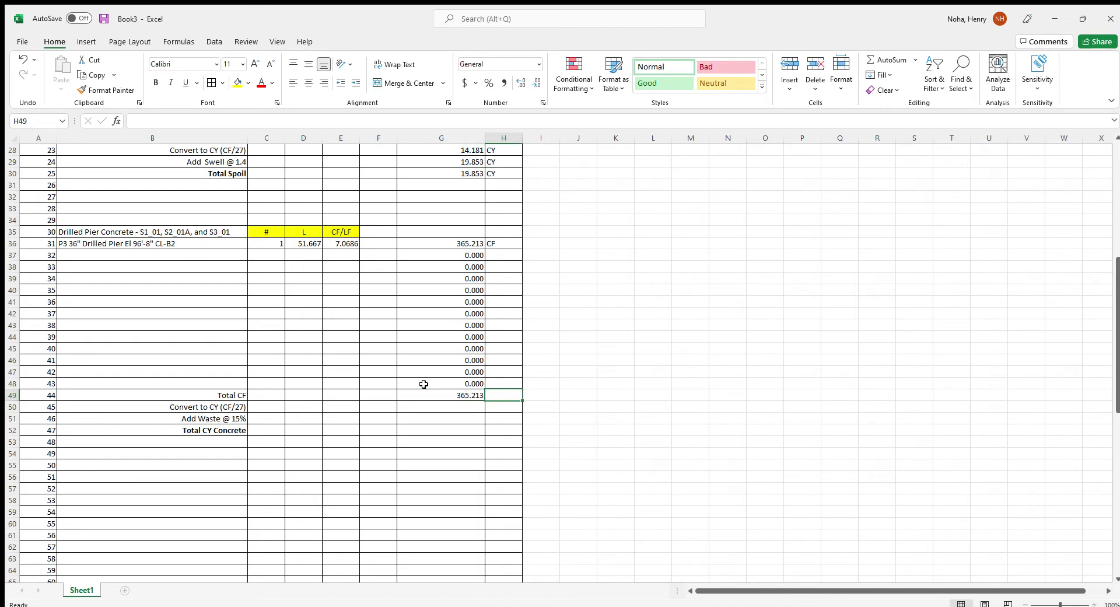
pyautogui.write('CF')
pyautogui.press('Left')
# Convert the total to cubic yards with =G49/27 in G50, labelled CY
pyautogui.press('Down')
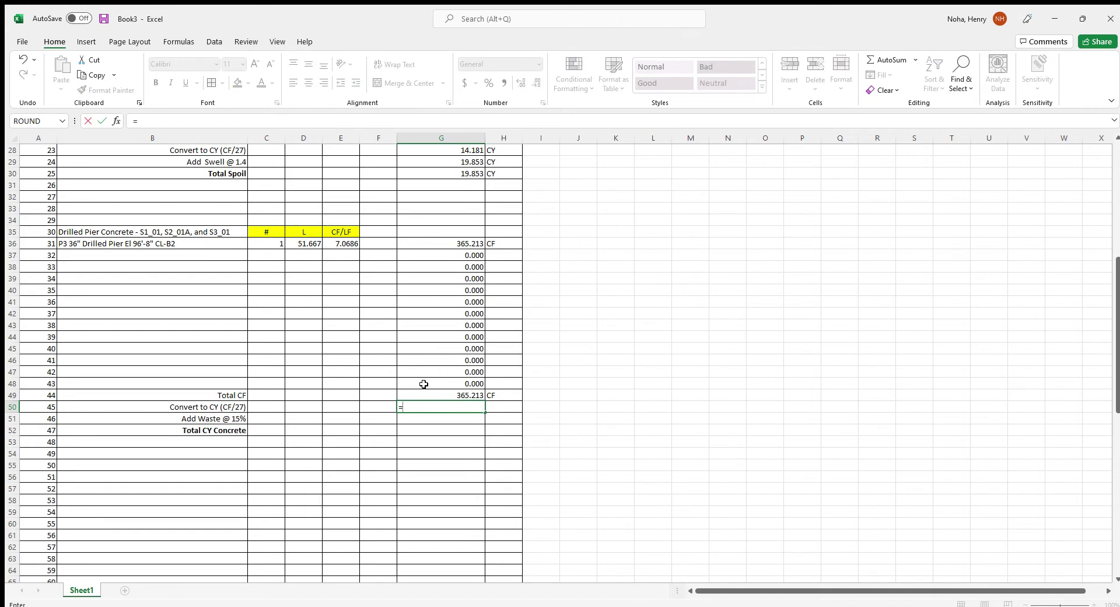
pyautogui.write('=')
pyautogui.press('Up')
pyautogui.write('/27')
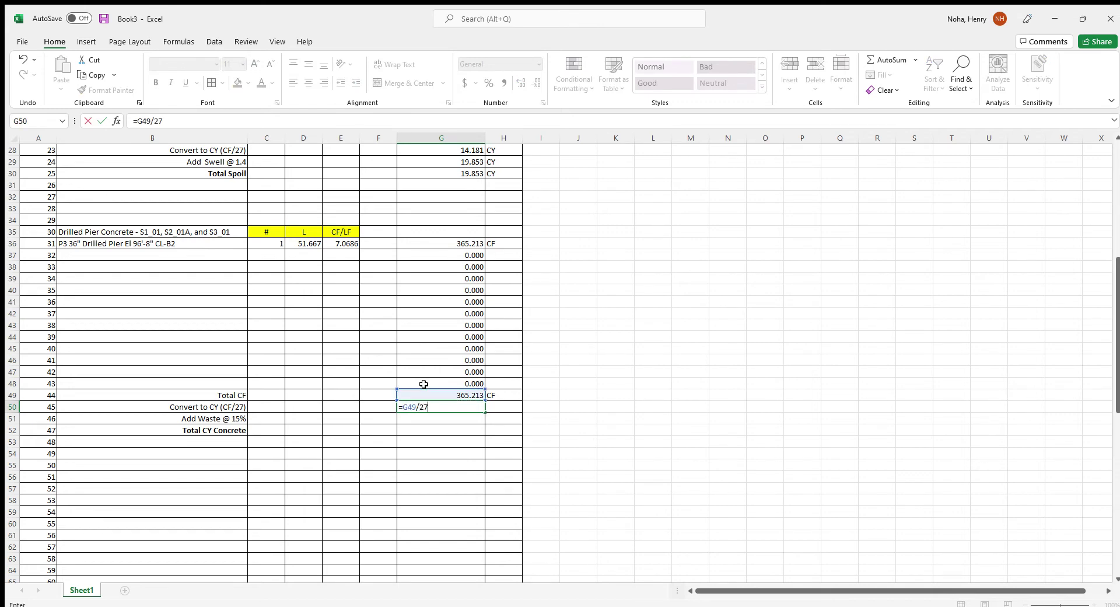
pyautogui.press('Return')
pyautogui.press('Up')
pyautogui.press('Right')
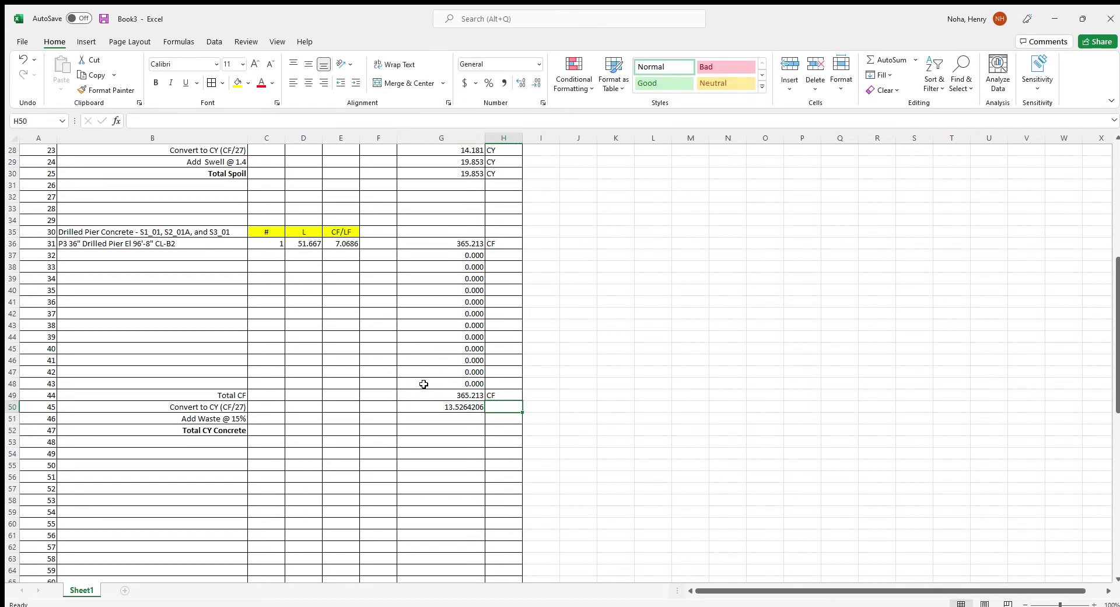
pyautogui.write('CY')
pyautogui.press('Return')
# Add 15% waste with =G50*1.15 in G51, labelled CY
pyautogui.press('Left')
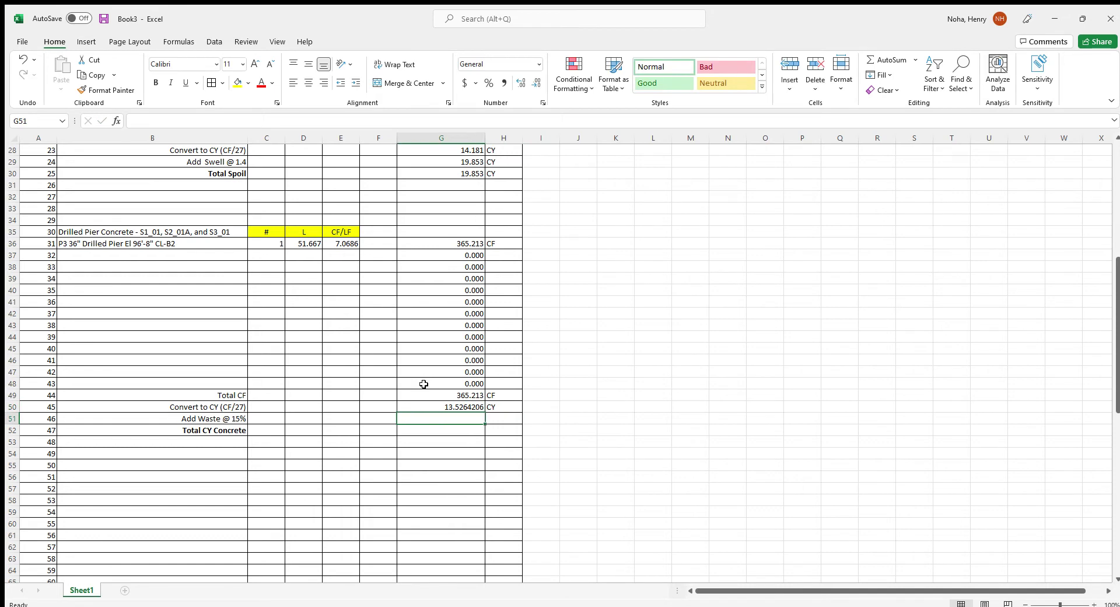
pyautogui.write('=')
pyautogui.press('Up')
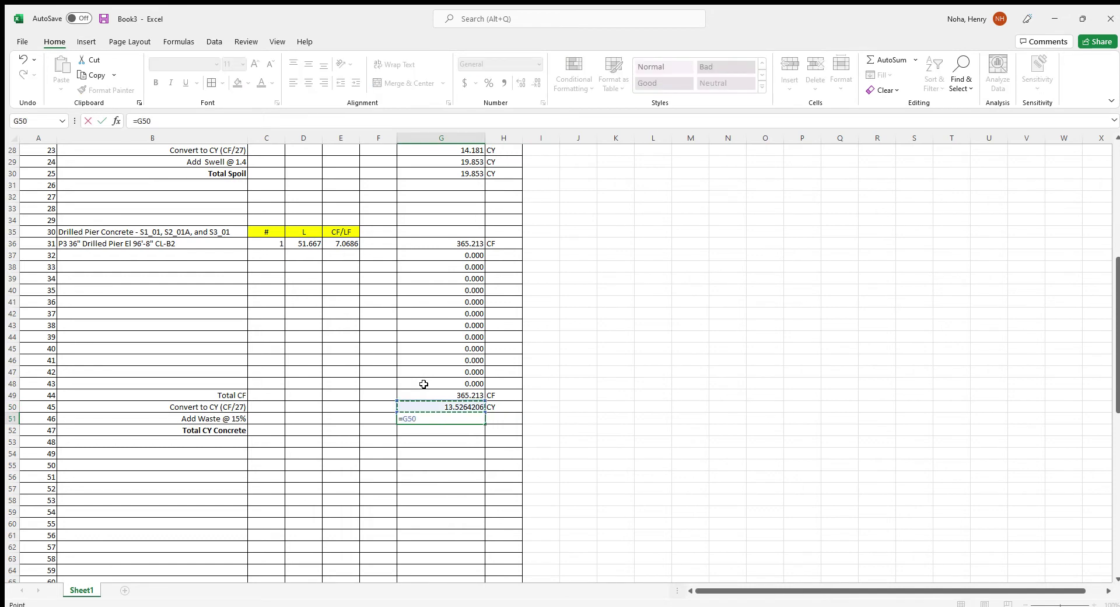
pyautogui.write('*1.15')
pyautogui.press('Return')
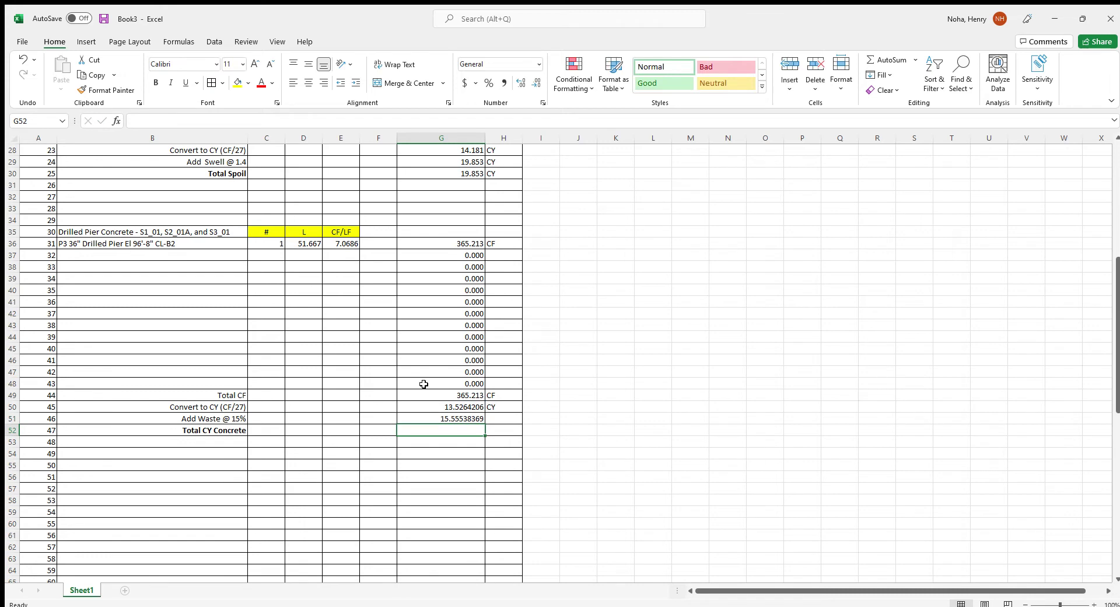
pyautogui.press('Up')
pyautogui.press('Right')
pyautogui.write('C')
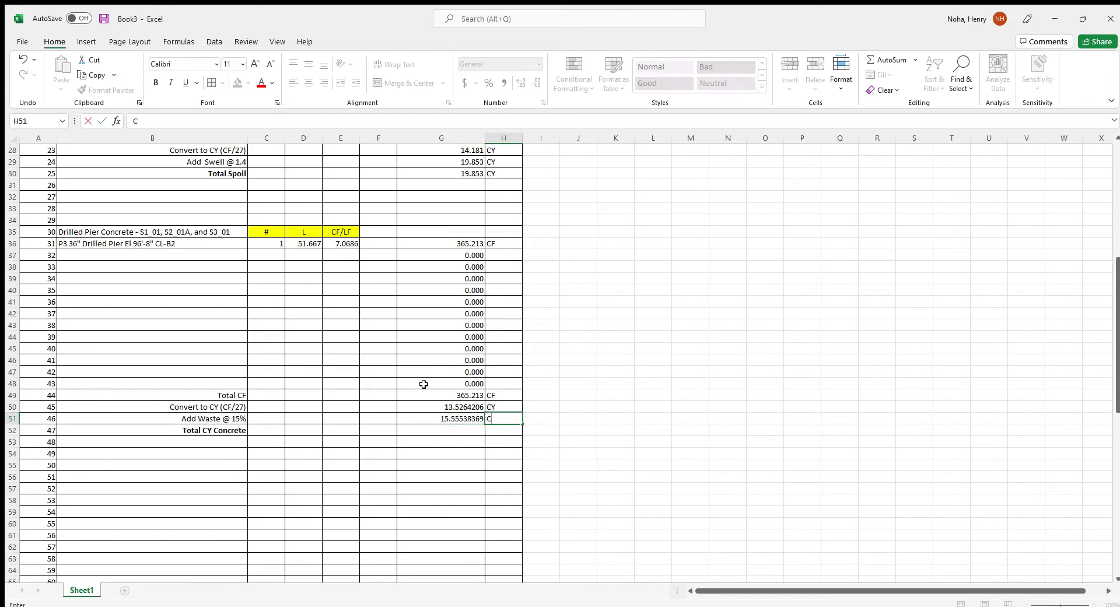
pyautogui.write('Y')
pyautogui.press('Return')
# Set Total CY Concrete in G52 to =G51, labelled CY
pyautogui.press('Left')
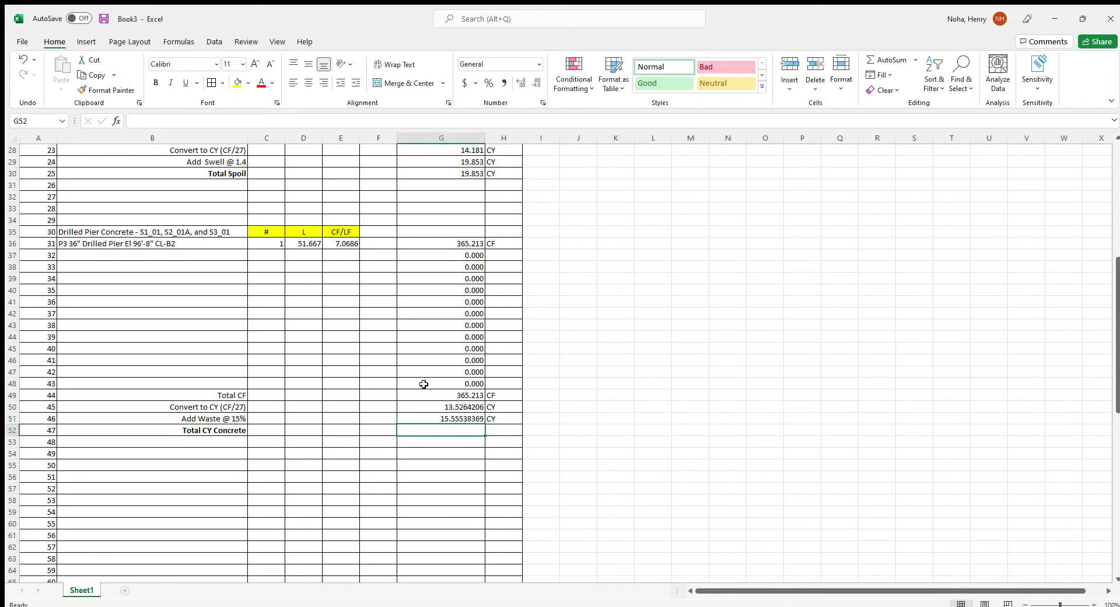
pyautogui.write('=')
pyautogui.press('Up')
pyautogui.press('Return')
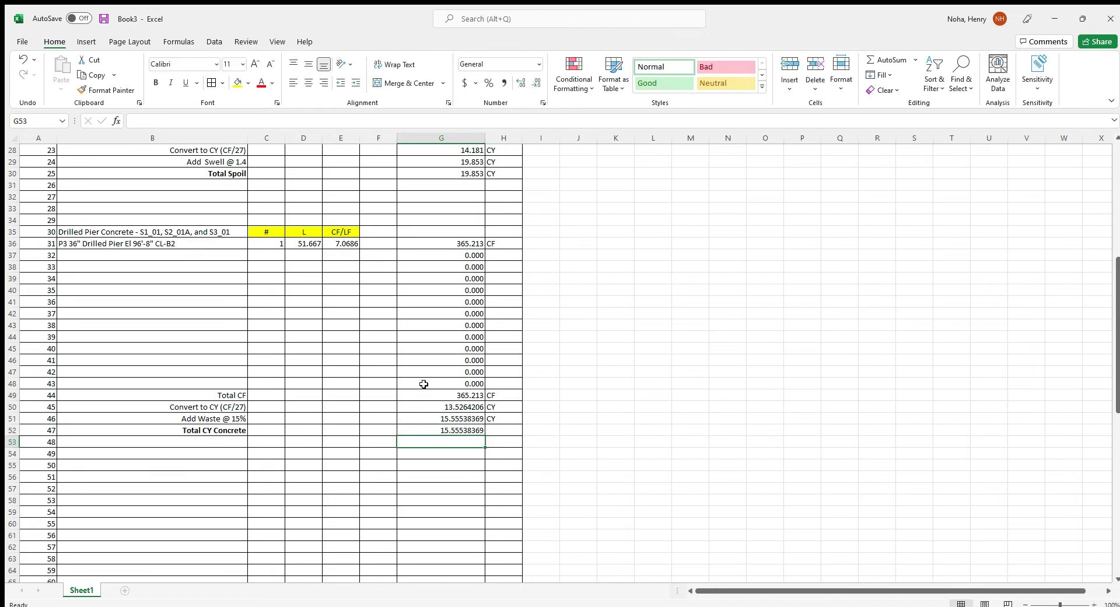
pyautogui.press('Up')
pyautogui.press('Right')
pyautogui.write('CY')
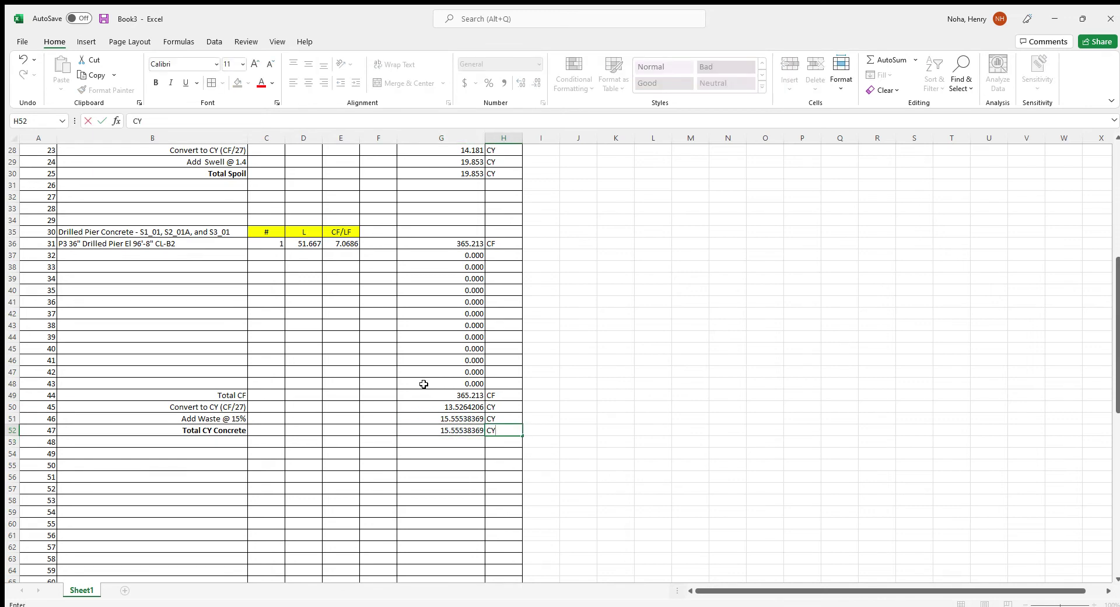
# Show the concrete CY values G50:G52 to three decimals
pyautogui.moveTo(443, 402); pyautogui.dragTo(445, 441)
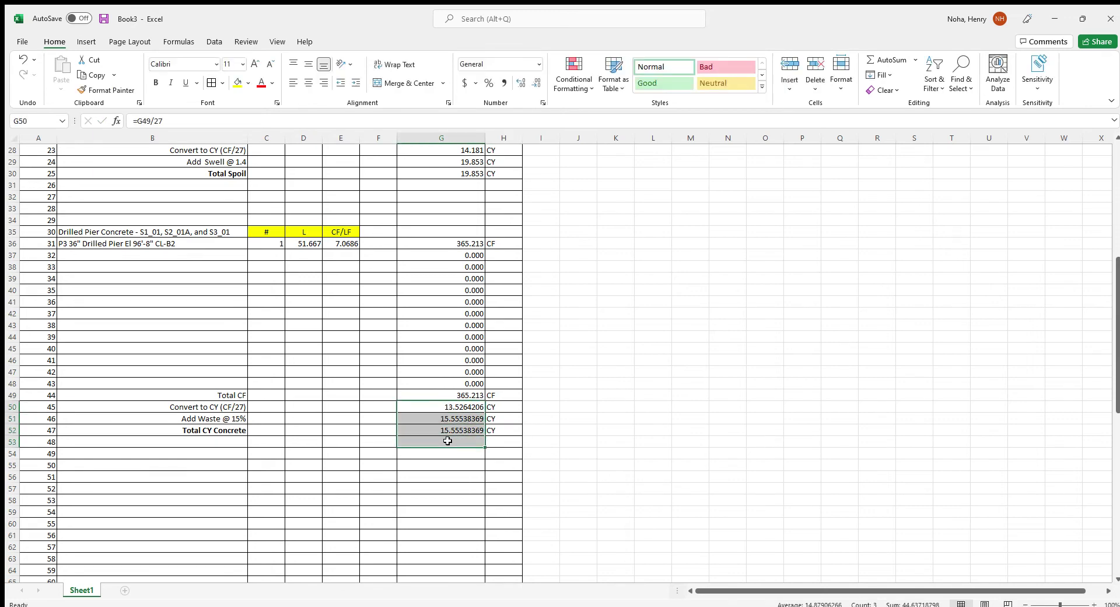
pyautogui.click(536, 82)
pyautogui.click(536, 82)
pyautogui.click(536, 82)
pyautogui.click(536, 83)
pyautogui.click(551, 361)
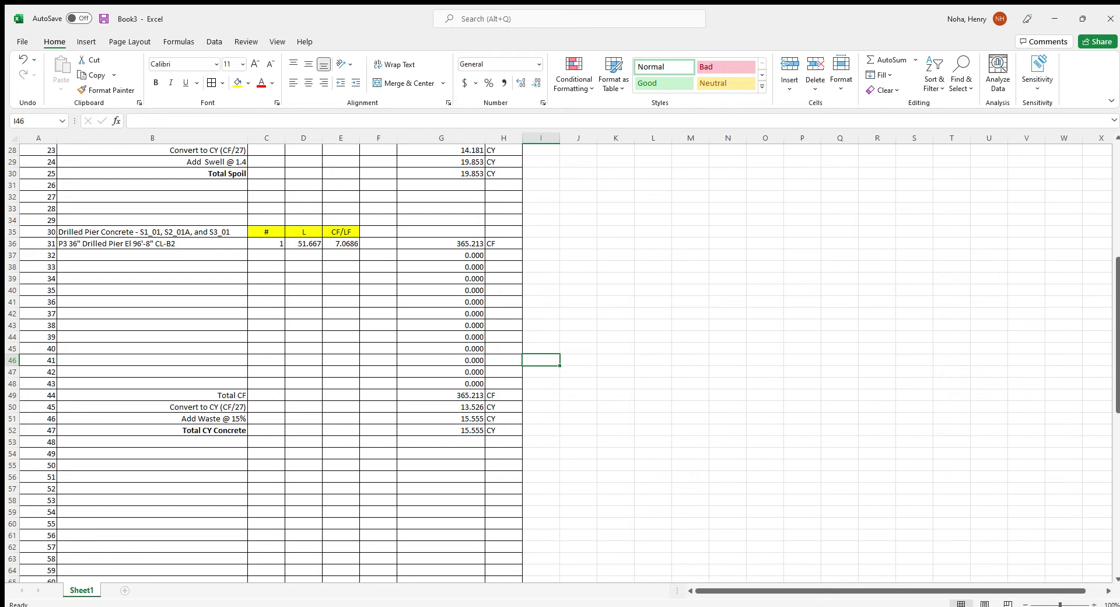
pyautogui.scroll(-1, 148, 390)
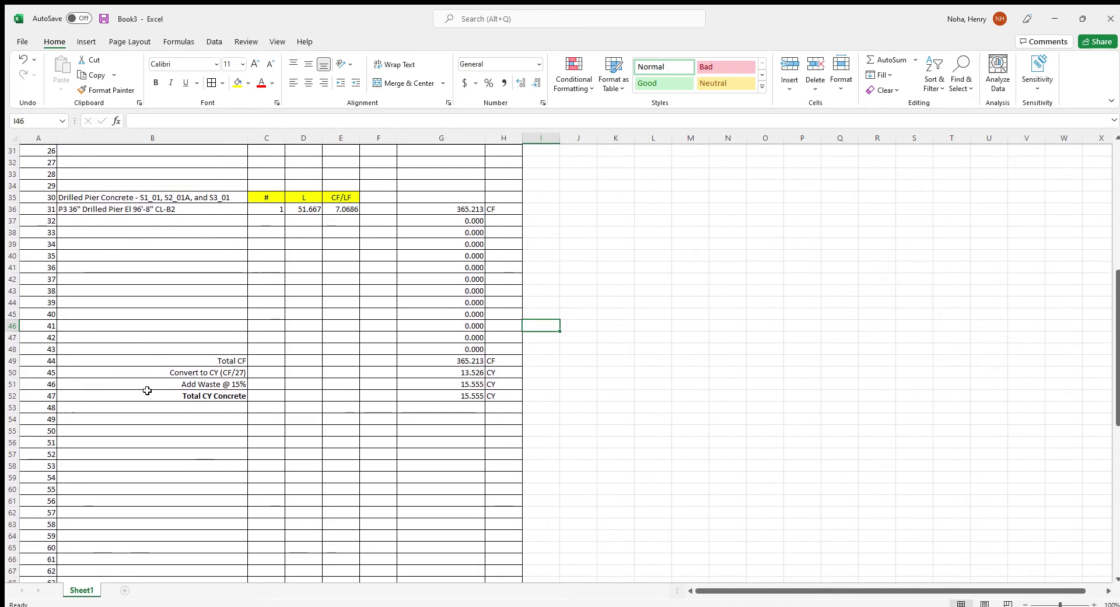
# Enter the heading 'Drilled Pier Rebar - S1_01. S2_01A, and S3_01' in B57 and the pier description below
pyautogui.click(83, 449)
pyautogui.write('Dri')
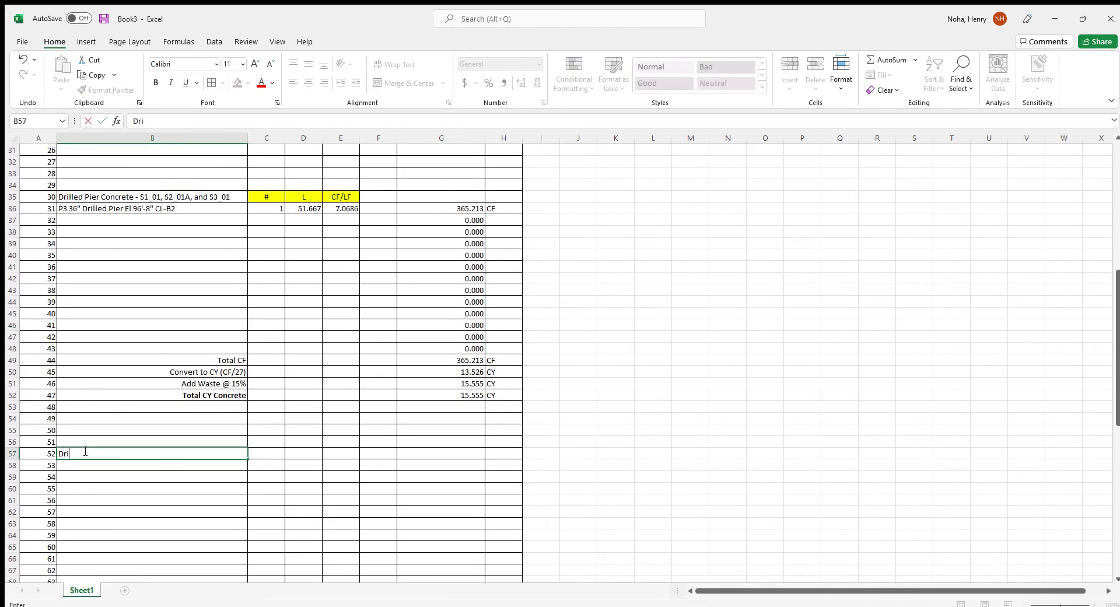
pyautogui.write('lled Pier Rebar - S1_01')
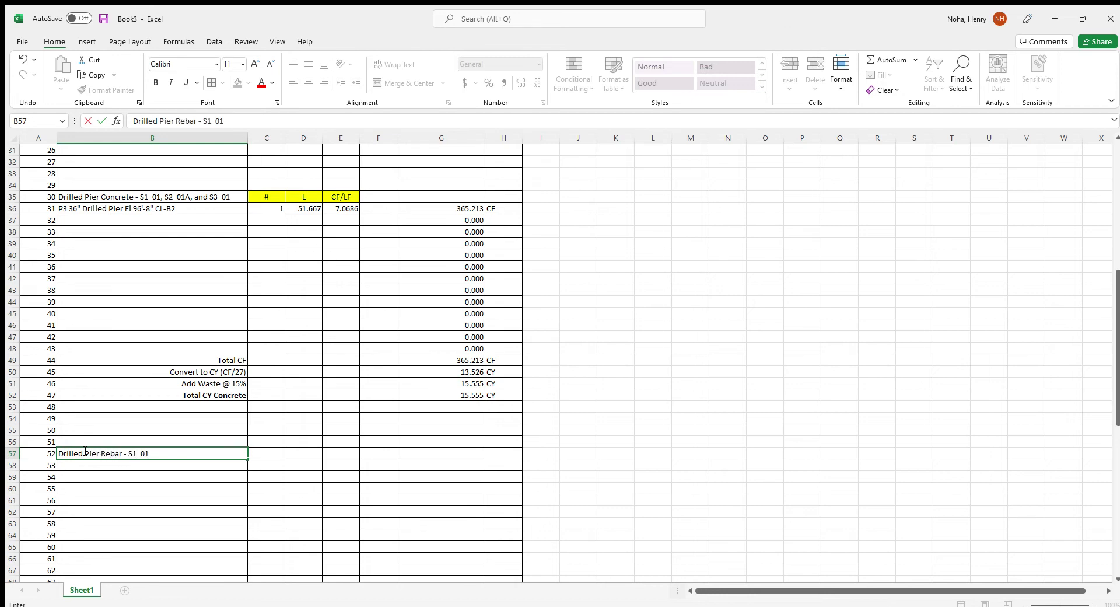
pyautogui.write('. S2_01A, and S3_01')
pyautogui.press('Return')
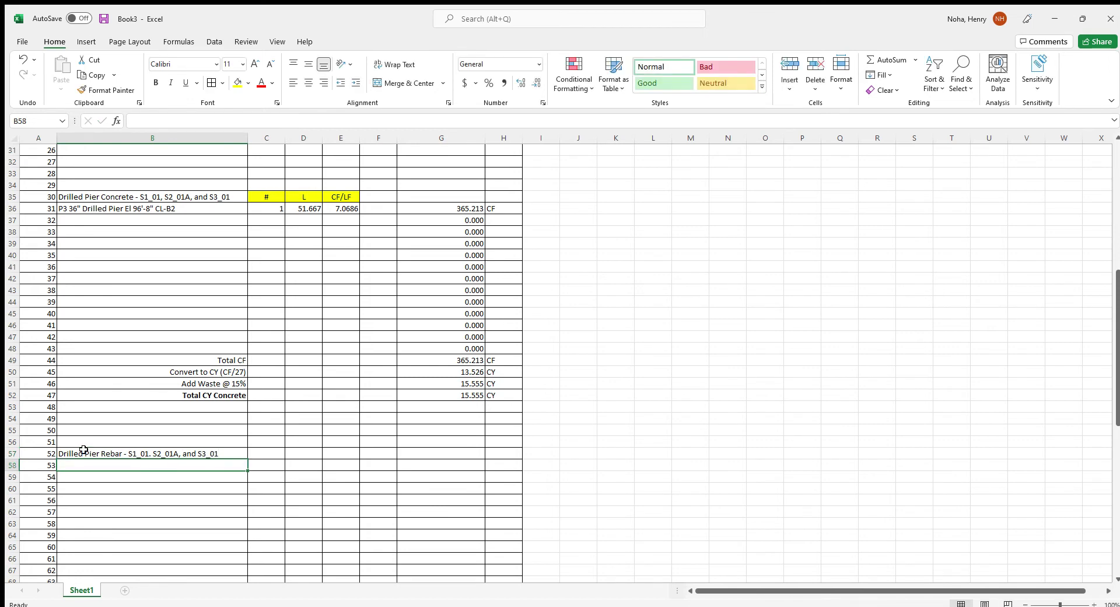
pyautogui.write('P')
pyautogui.press('Return')
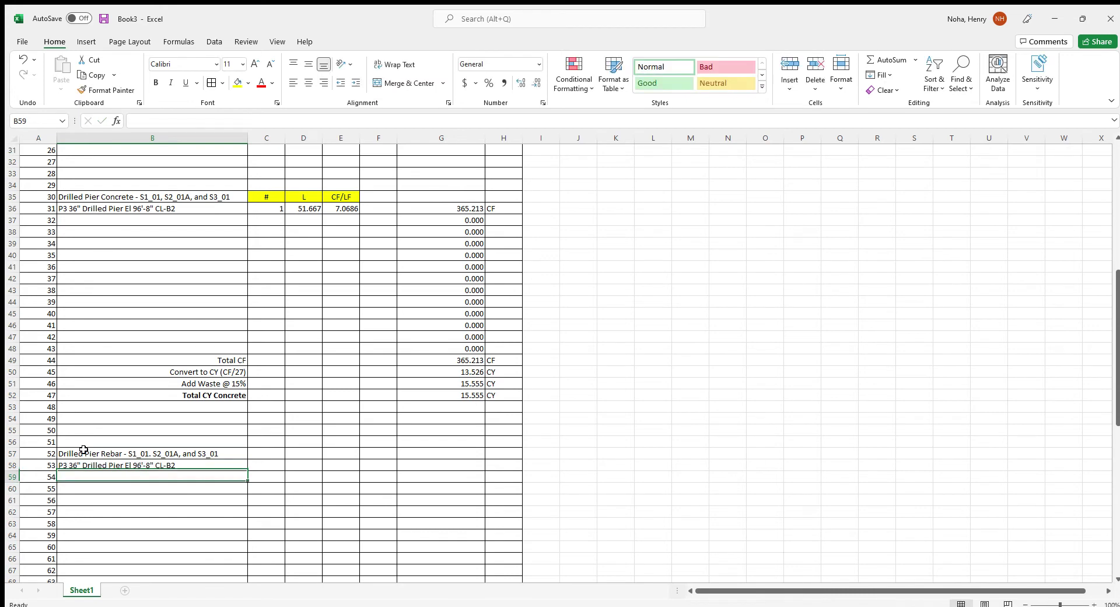
# Add the bar lines '10 - #9' and '10 - #6 4'6" long dowels'
pyautogui.write('10')
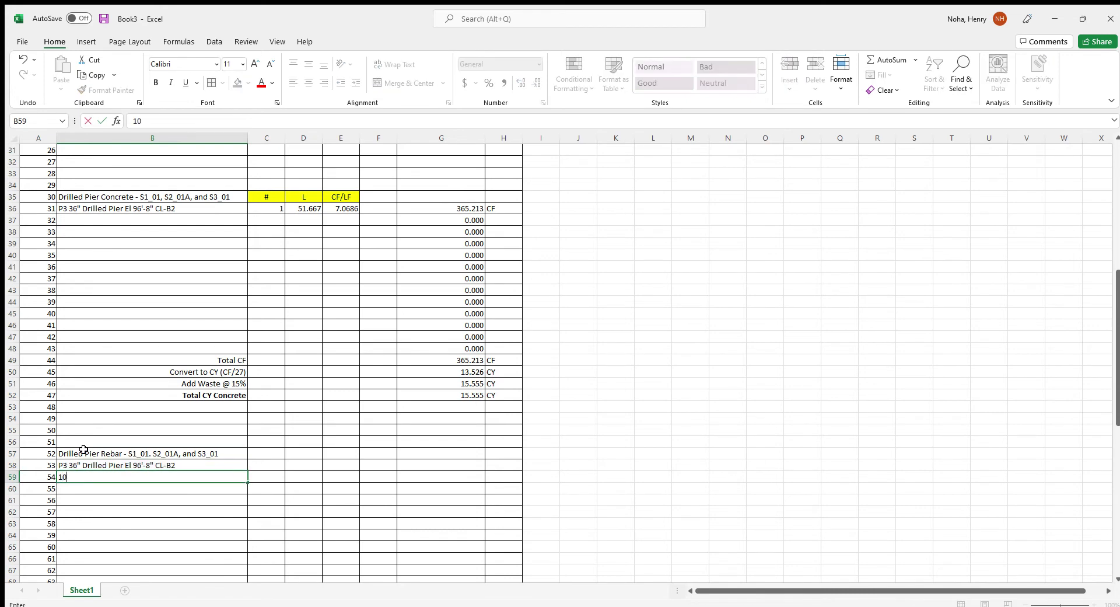
pyautogui.write(' #9')
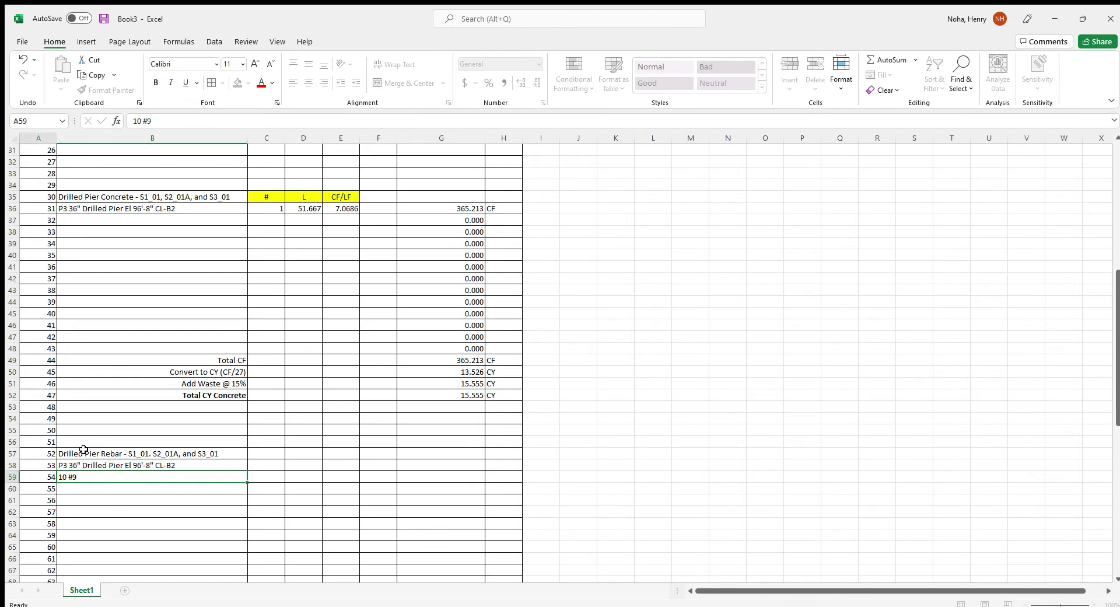
pyautogui.hotkey('ctrl', 'Return')
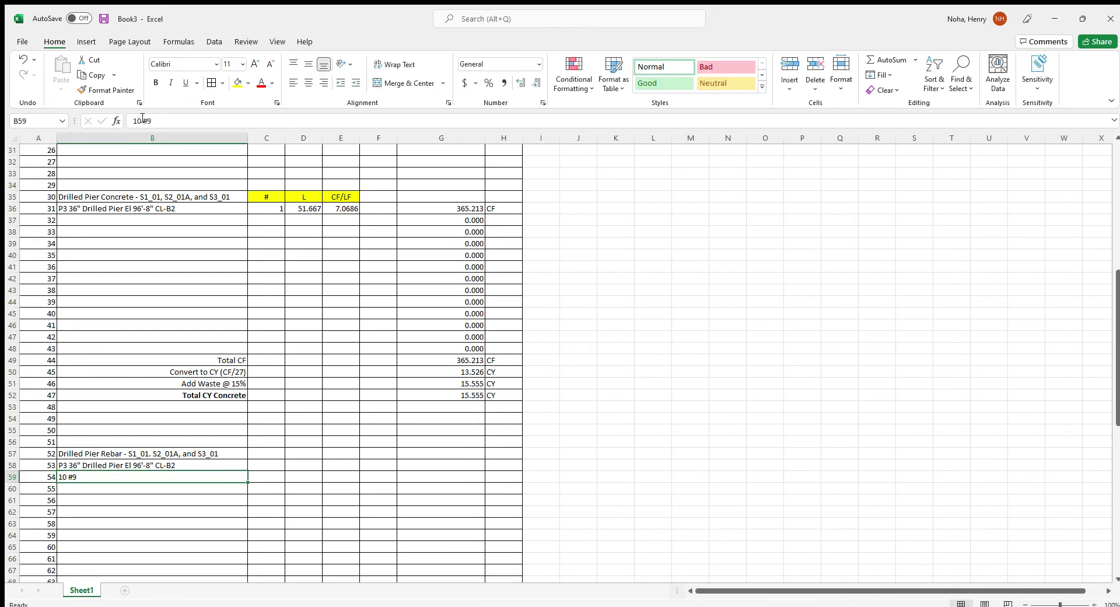
pyautogui.click(146, 121)
pyautogui.write('-')
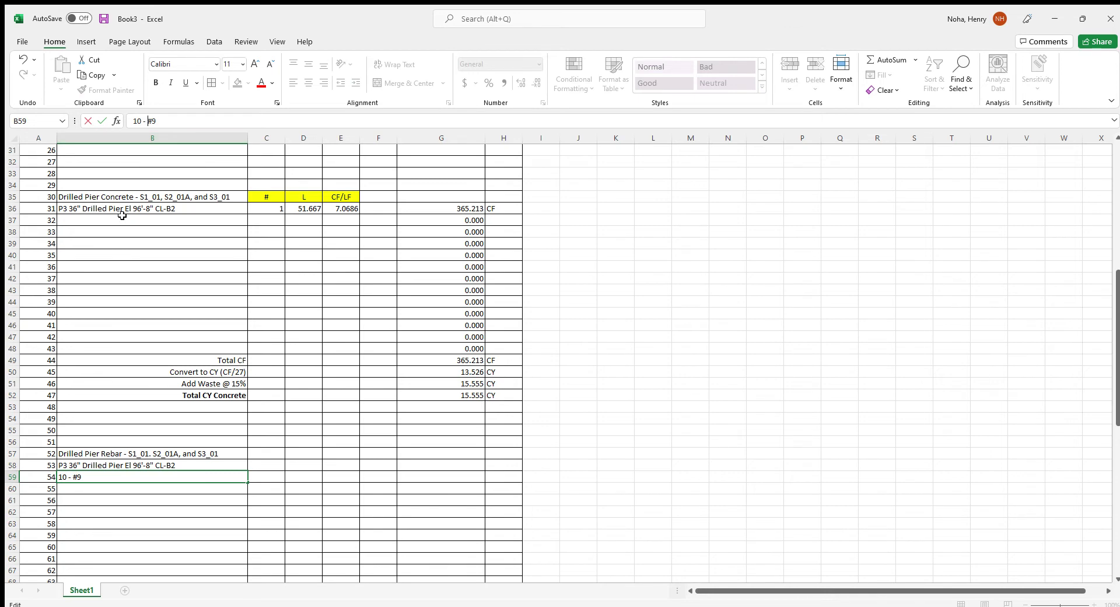
pyautogui.click(87, 499)
pyautogui.click(85, 488)
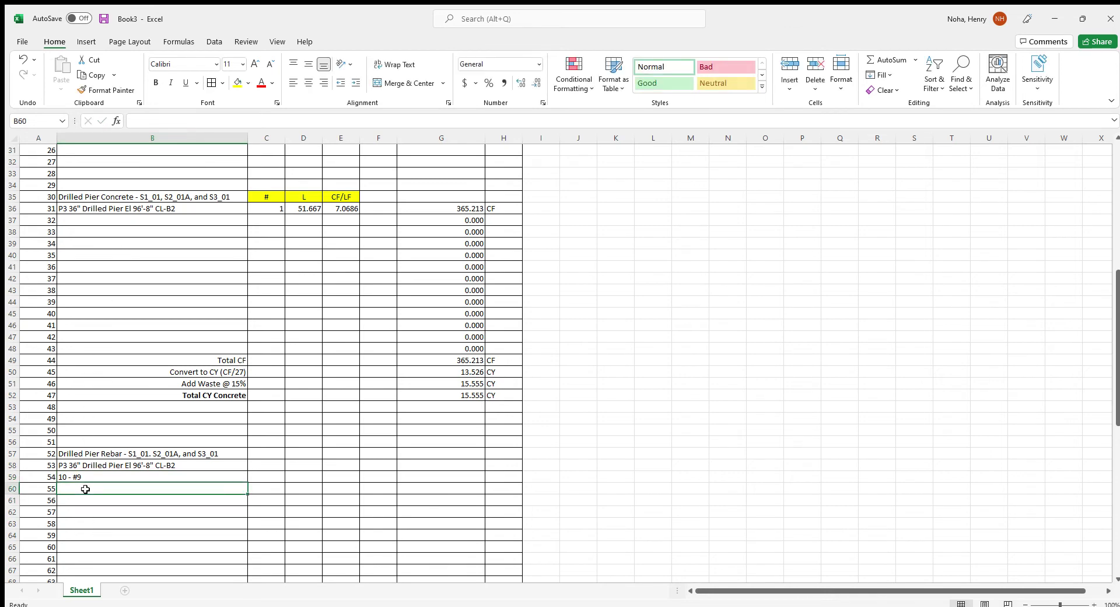
pyautogui.write('10')
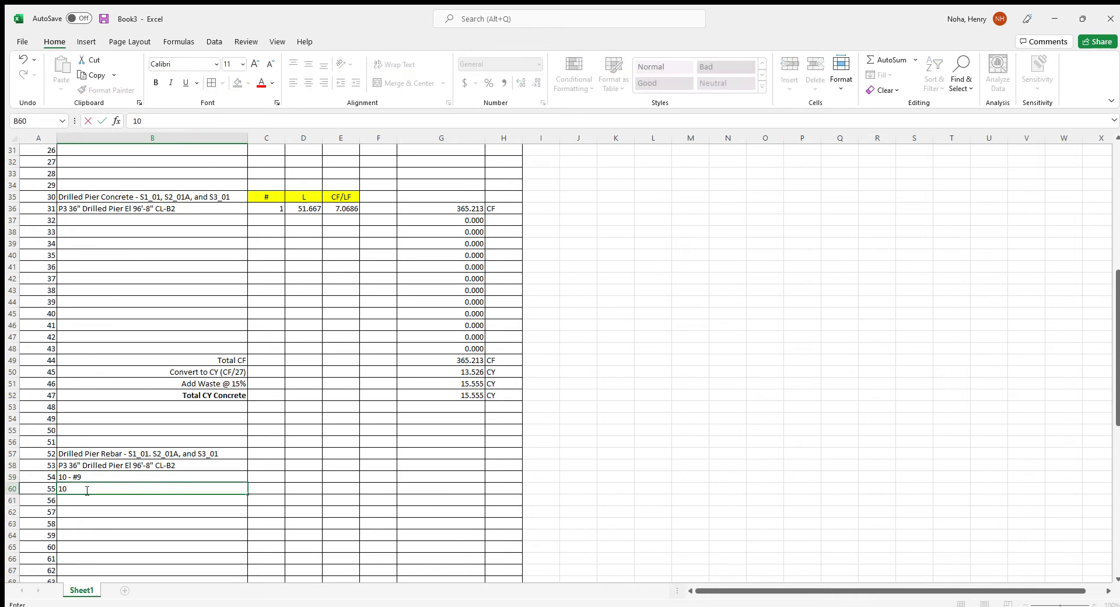
pyautogui.write(' - #6 4\'6" long dowels')
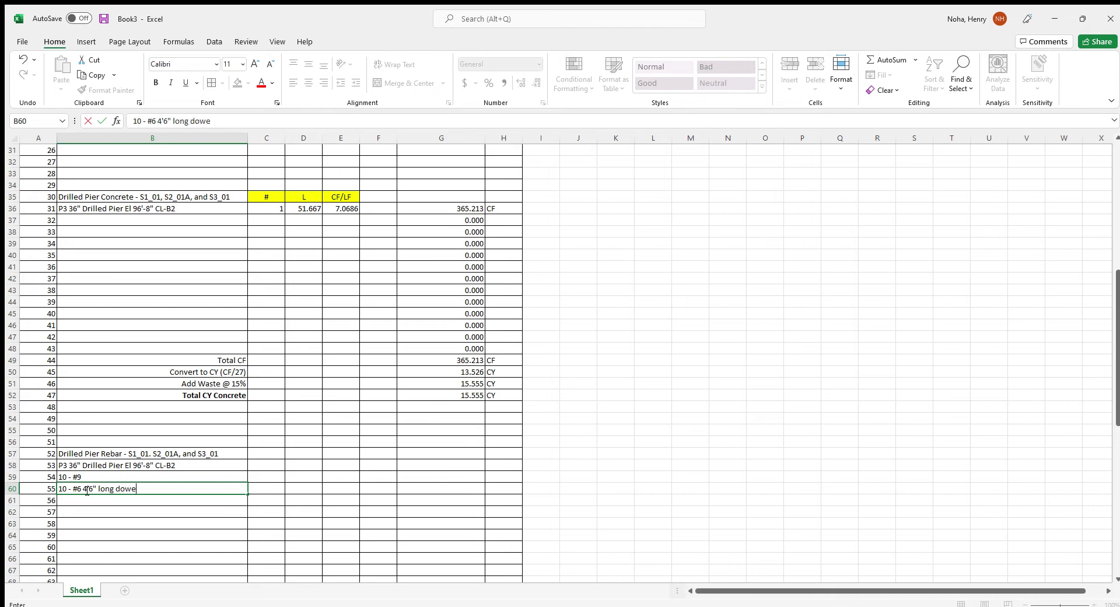
pyautogui.press('Return')
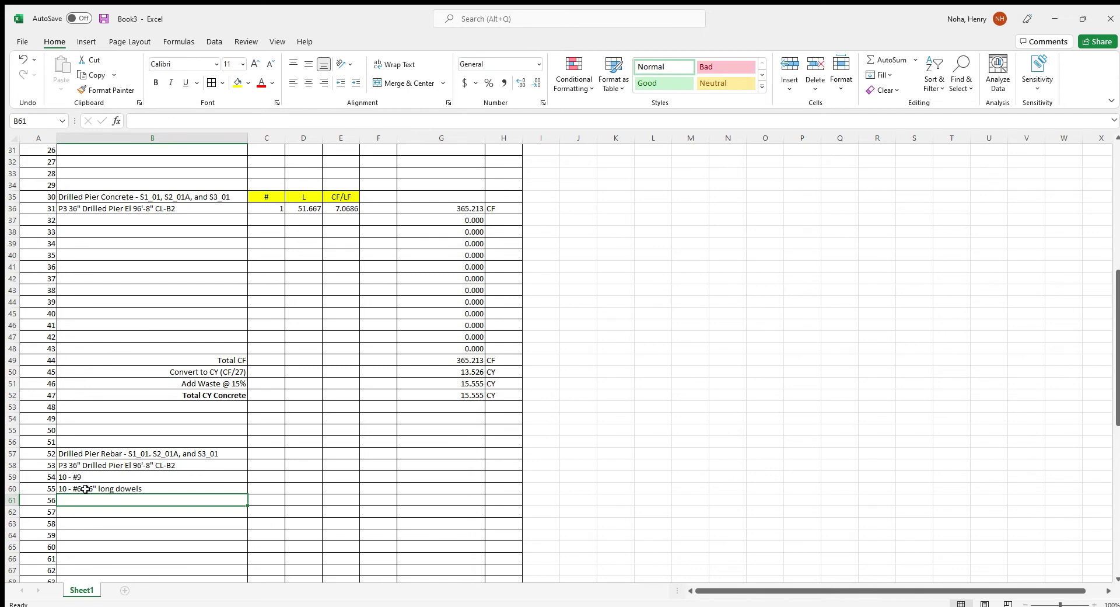
# Add the #3 @ 16" o.c hoop bar line with 44 bar diameter lap at top
pyautogui.write('1-ä')
pyautogui.press('BackSpace')
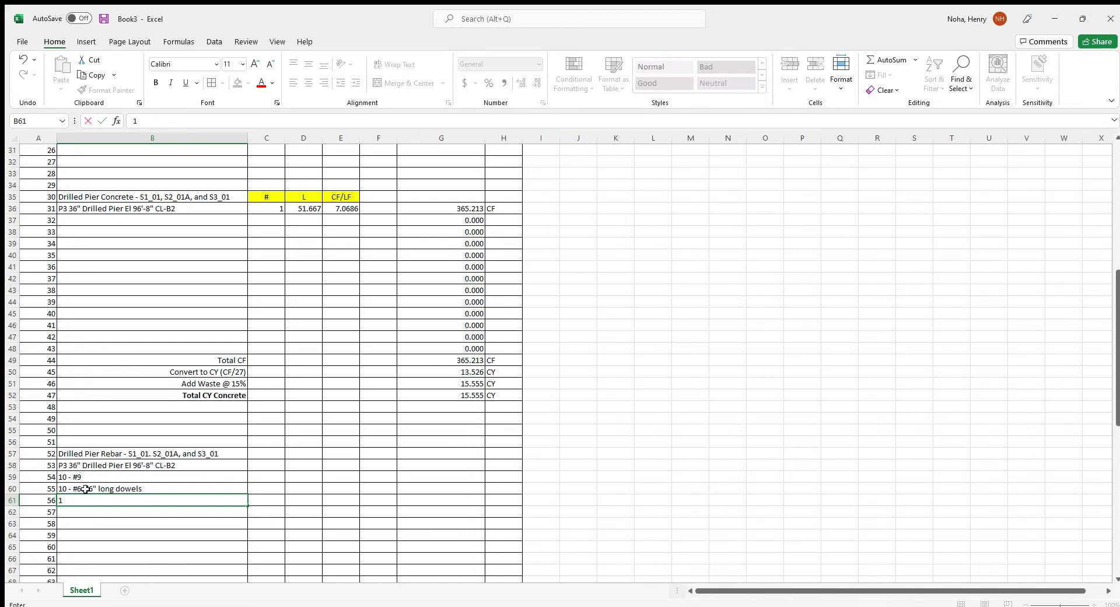
pyautogui.write('#3 @ 16" o.c 44 nb')
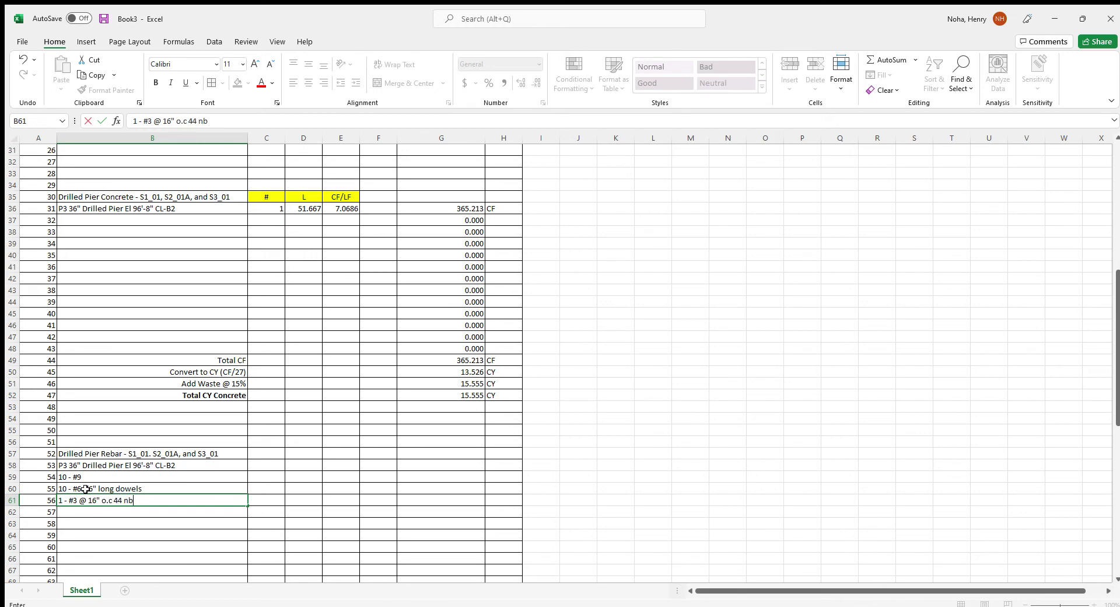
pyautogui.write('ar')
pyautogui.press('BackSpace')
pyautogui.press('BackSpace')
pyautogui.press('BackSpace')
pyautogui.press('BackSpace')
pyautogui.write('bar diam lap plust1 at top')
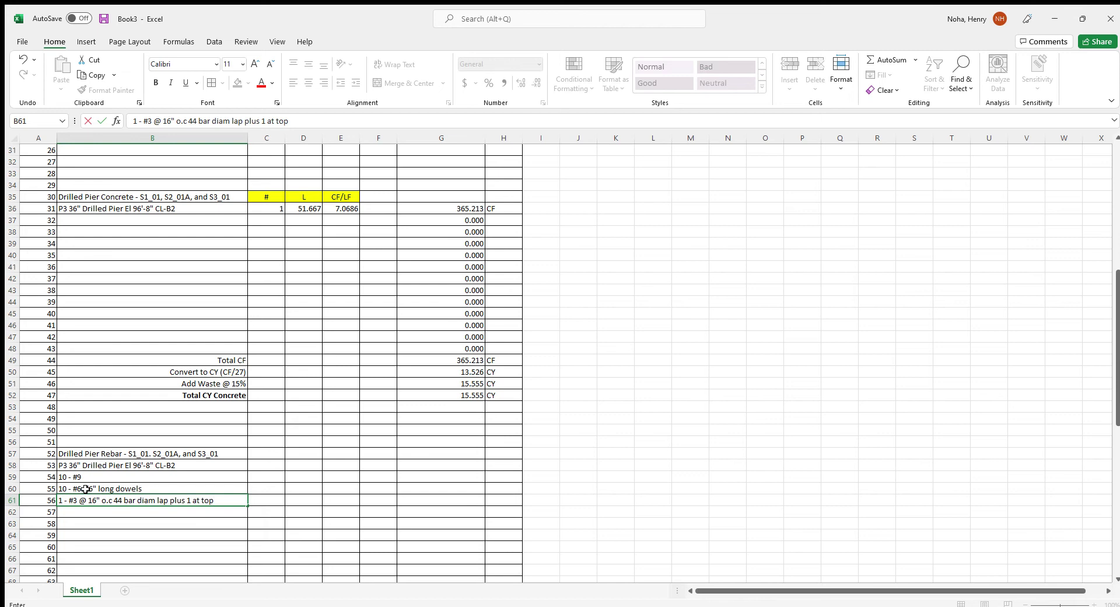
pyautogui.click(271, 453)
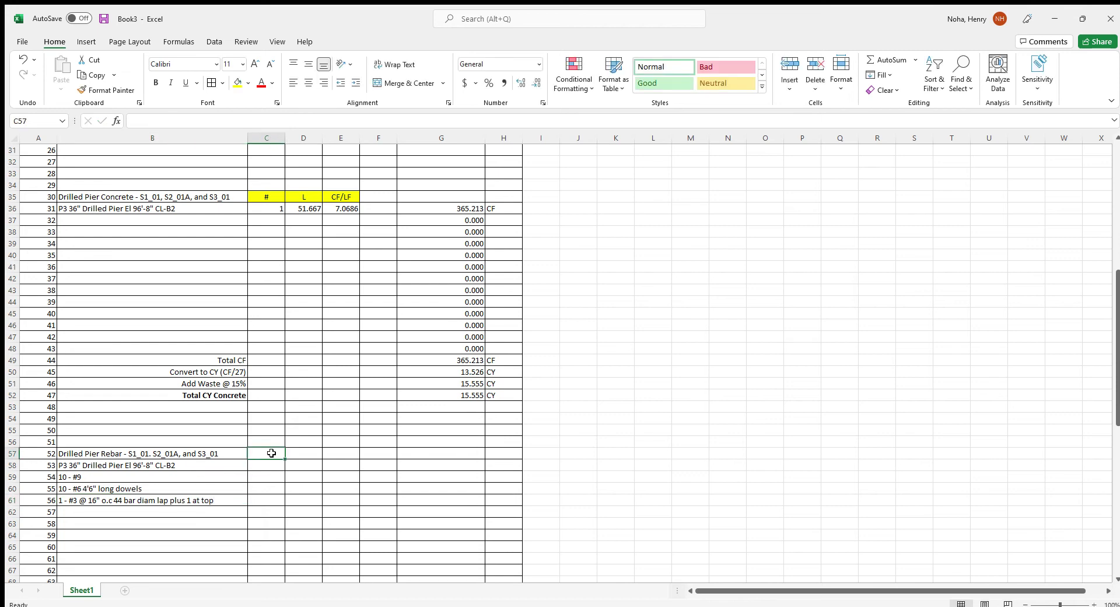
# Enter the column headers #, L, # Bars and Weight PLF in C57:F57
pyautogui.write('#')
pyautogui.press('Tab')
pyautogui.write('L')
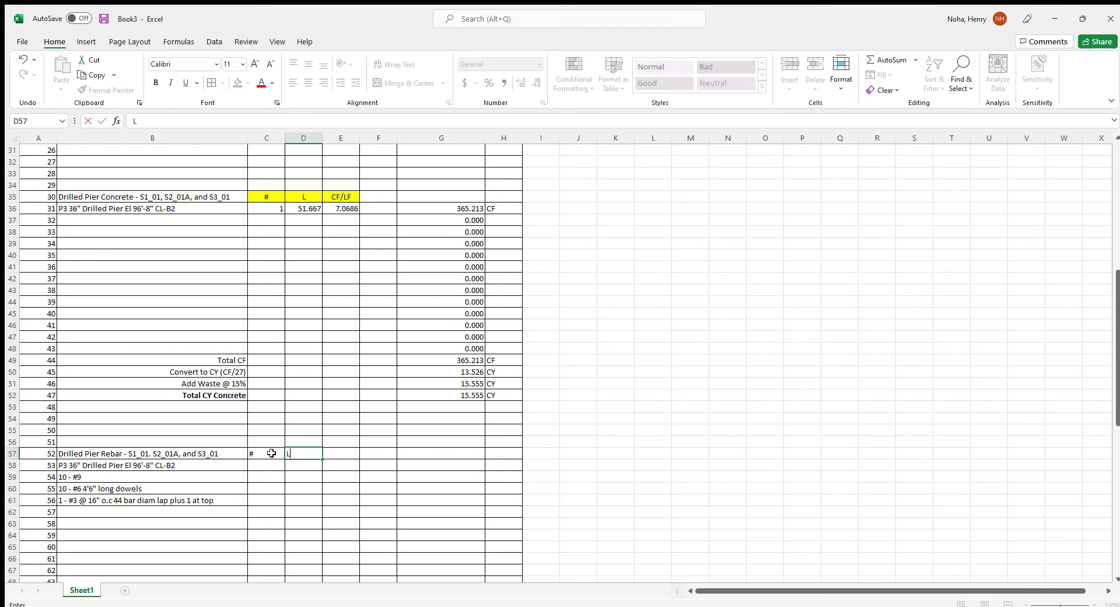
pyautogui.press('Tab')
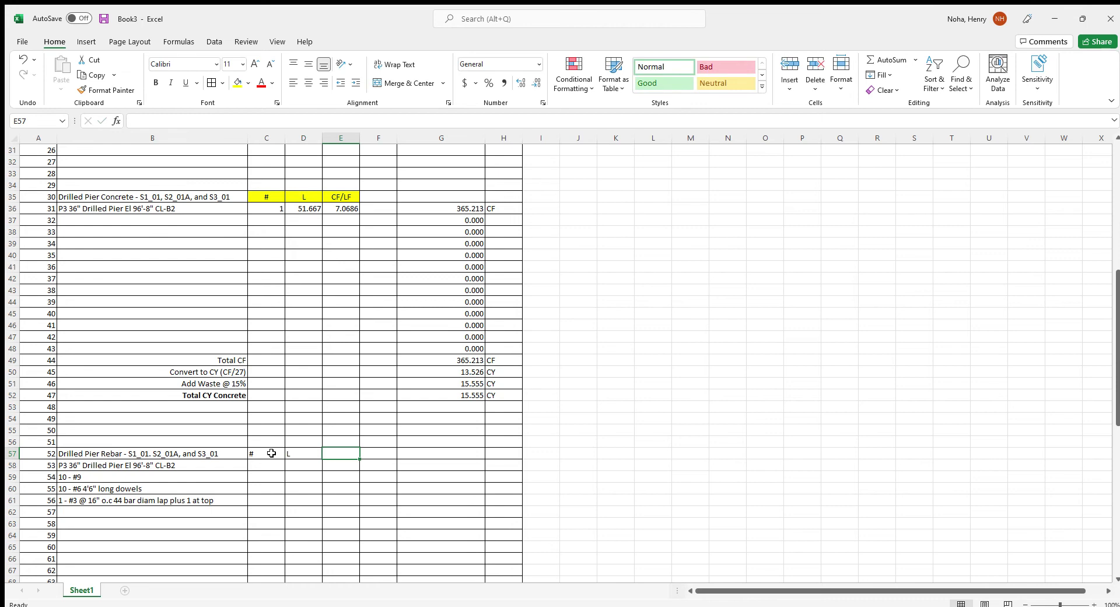
pyautogui.write('# Bars')
pyautogui.press('Tab')
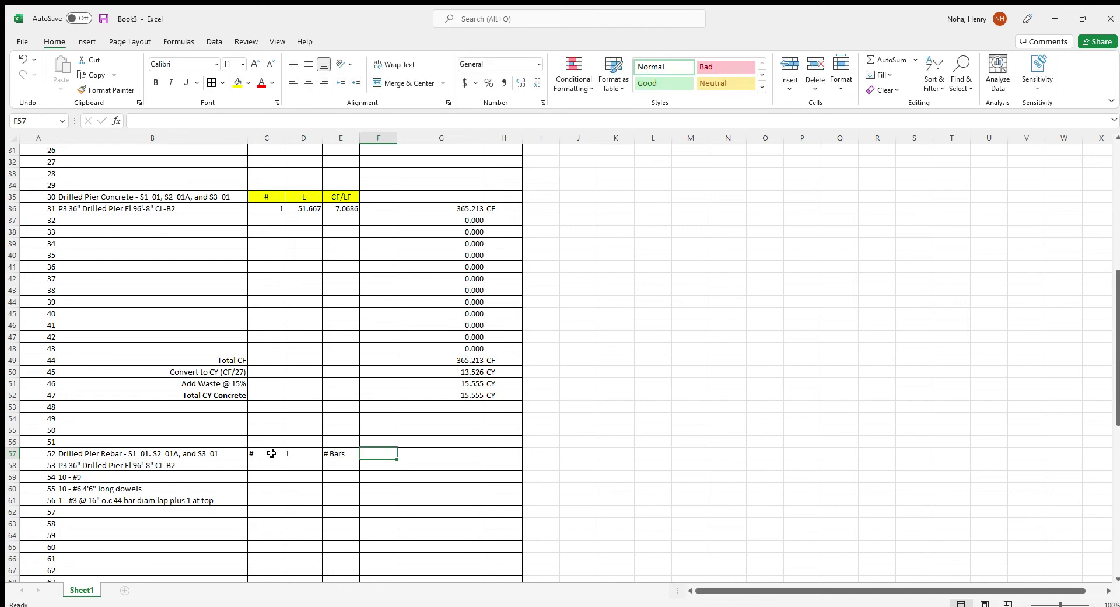
pyautogui.write('Weigjht')
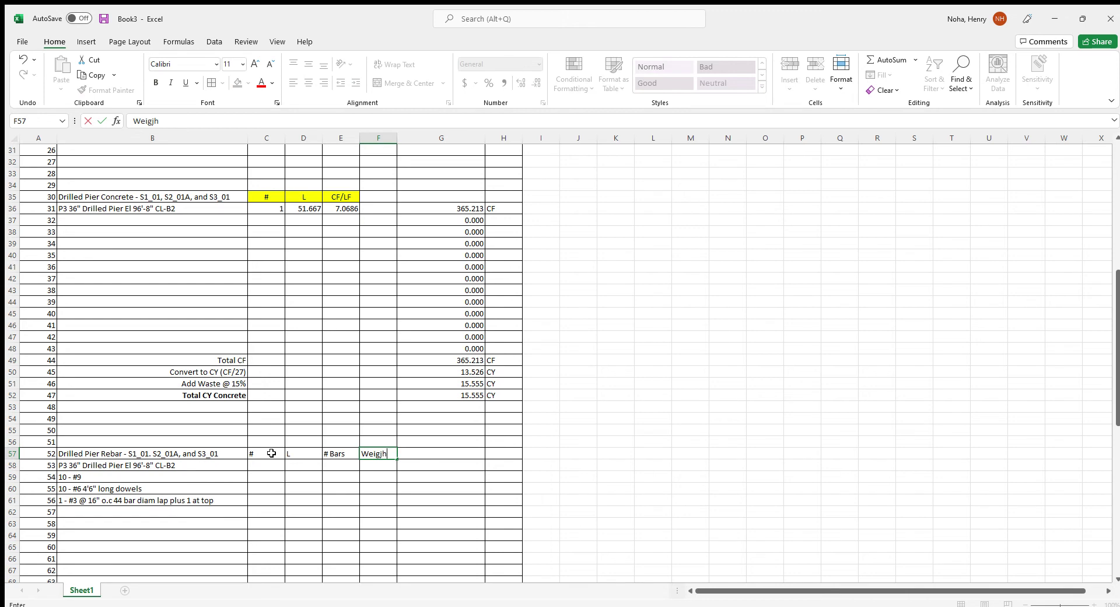
pyautogui.press('BackSpace')
pyautogui.press('BackSpace')
pyautogui.press('BackSpace')
pyautogui.write('g')
pyautogui.click(412, 160)
# Widen column F and make the C57:F57 headers centred with yellow fill
pyautogui.moveTo(400, 136); pyautogui.dragTo(408, 136)
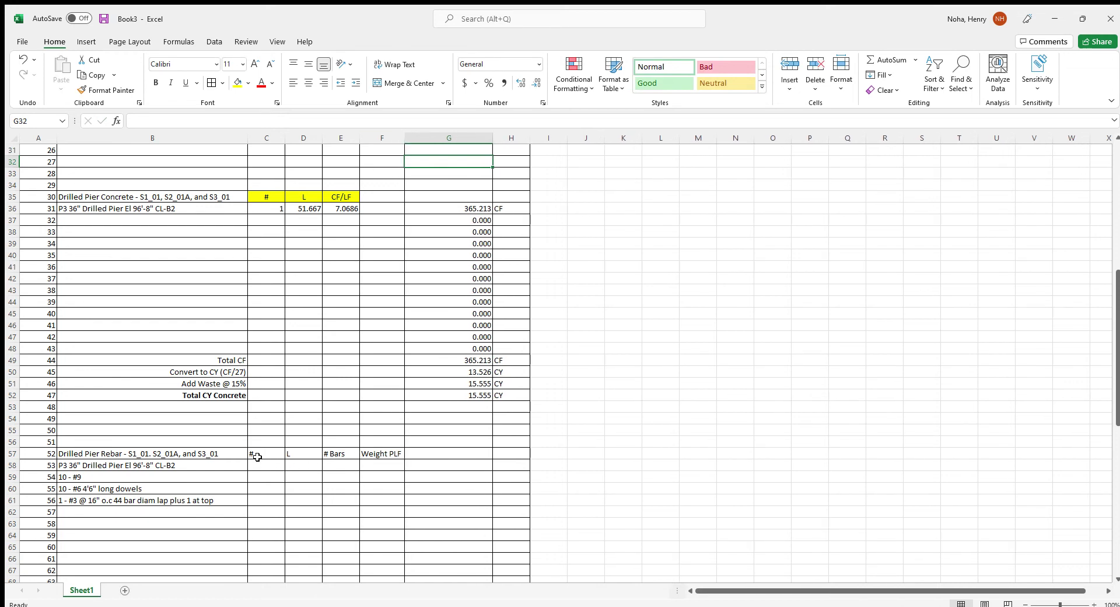
pyautogui.moveTo(254, 454); pyautogui.dragTo(392, 454)
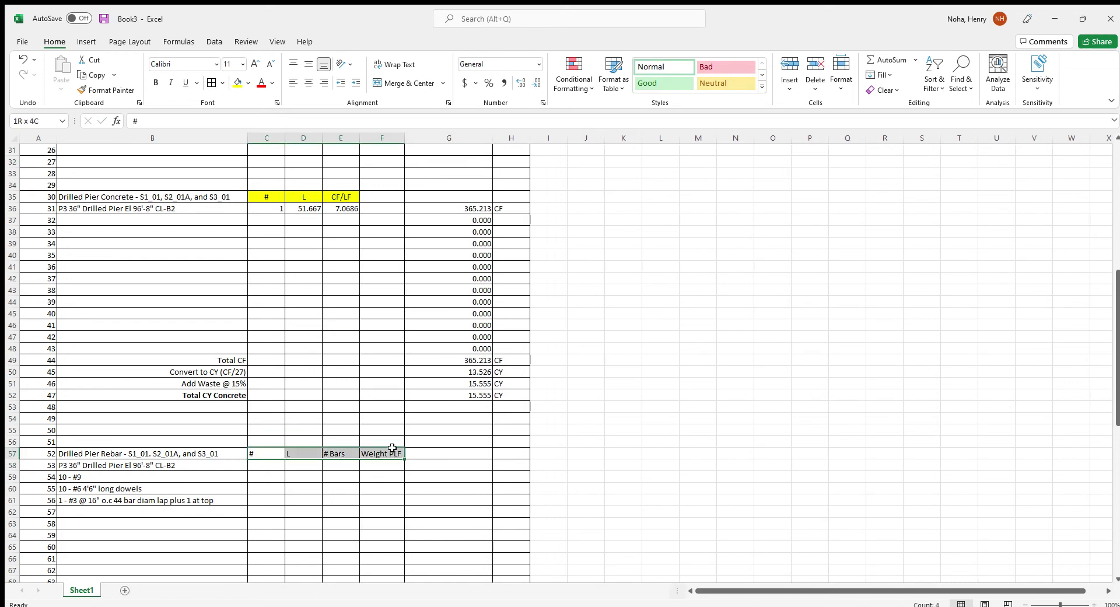
pyautogui.click(309, 83)
pyautogui.click(238, 83)
# Enter a count of 1 in the # column of the rebar rows
pyautogui.click(264, 465)
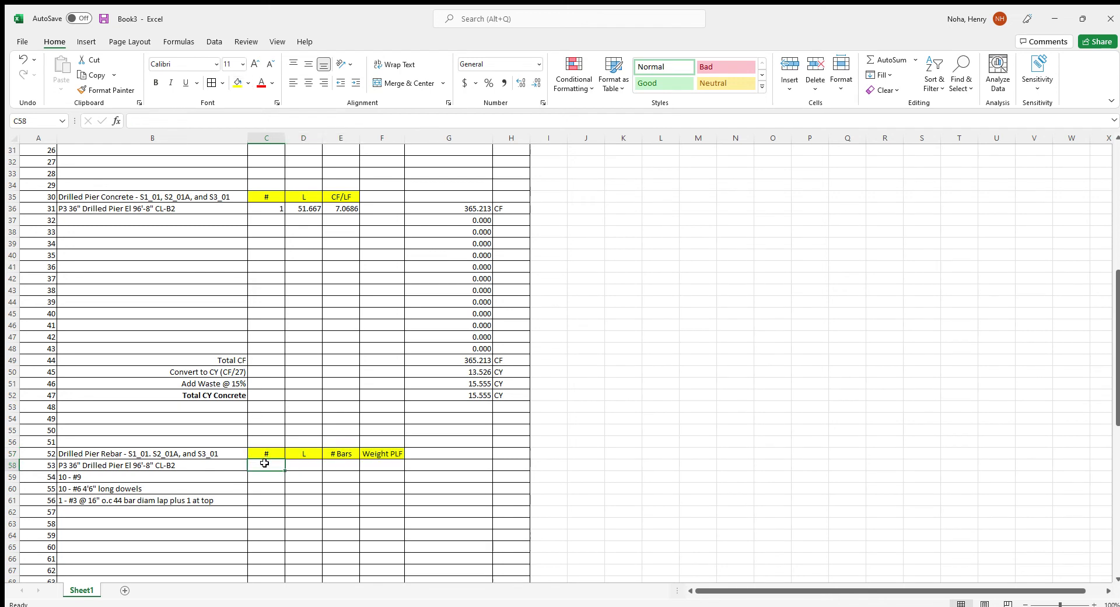
pyautogui.write('1')
pyautogui.press('Return')
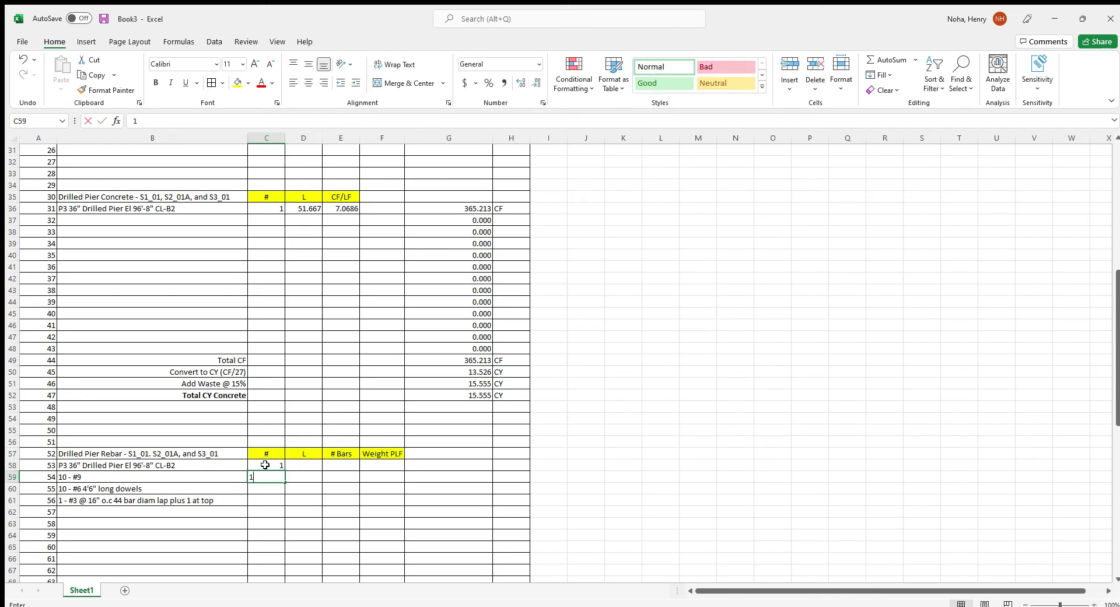
pyautogui.write('1')
pyautogui.press('Return')
pyautogui.write('1')
pyautogui.press('Return')
pyautogui.write('1')
pyautogui.press('Return')
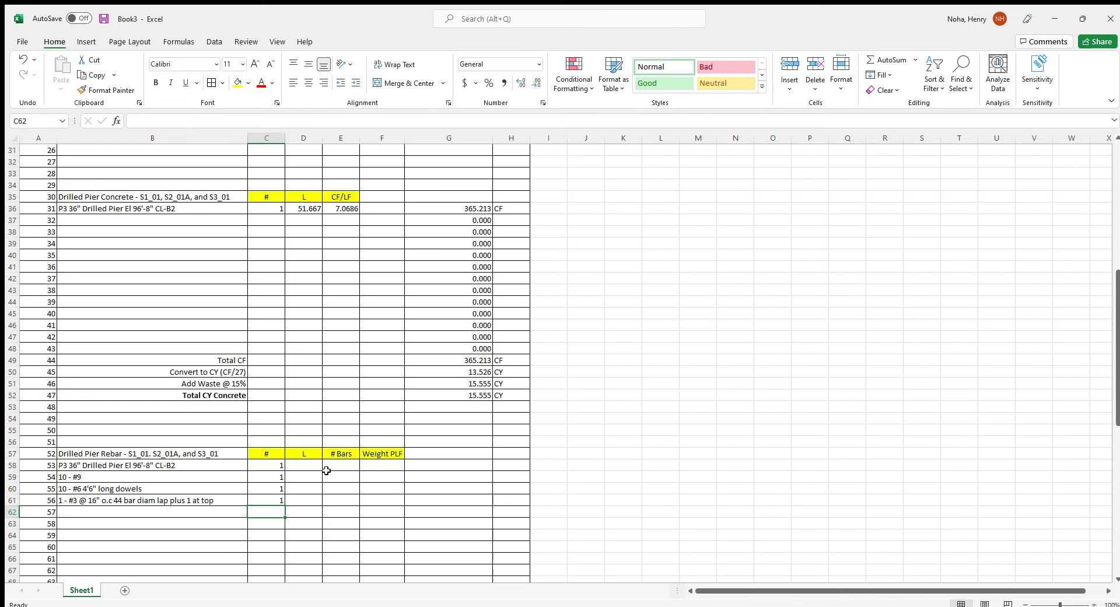
# Enter lengths 51.667, 51.25, 4.5 and 9.229 in D58:D61, shown to three decimals
pyautogui.click(317, 464)
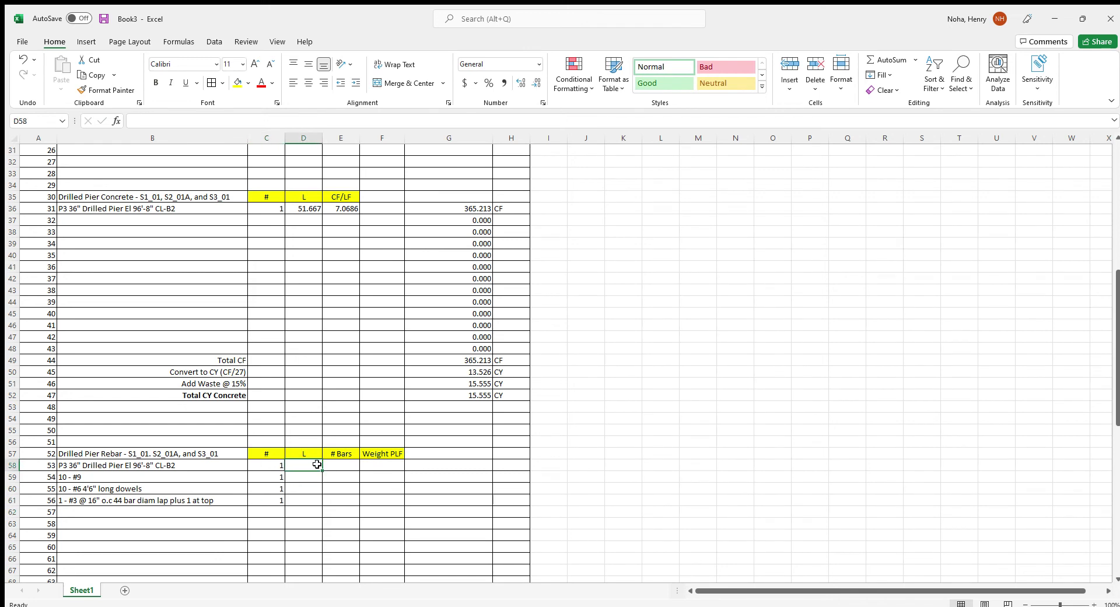
pyautogui.write('51.667')
pyautogui.press('Return')
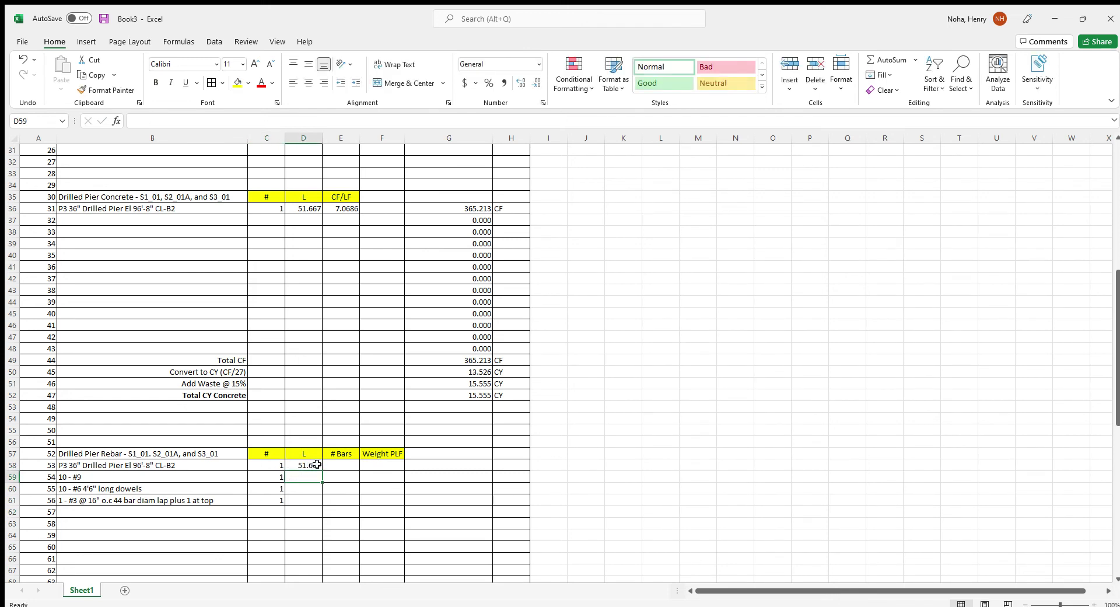
pyautogui.write('51.25')
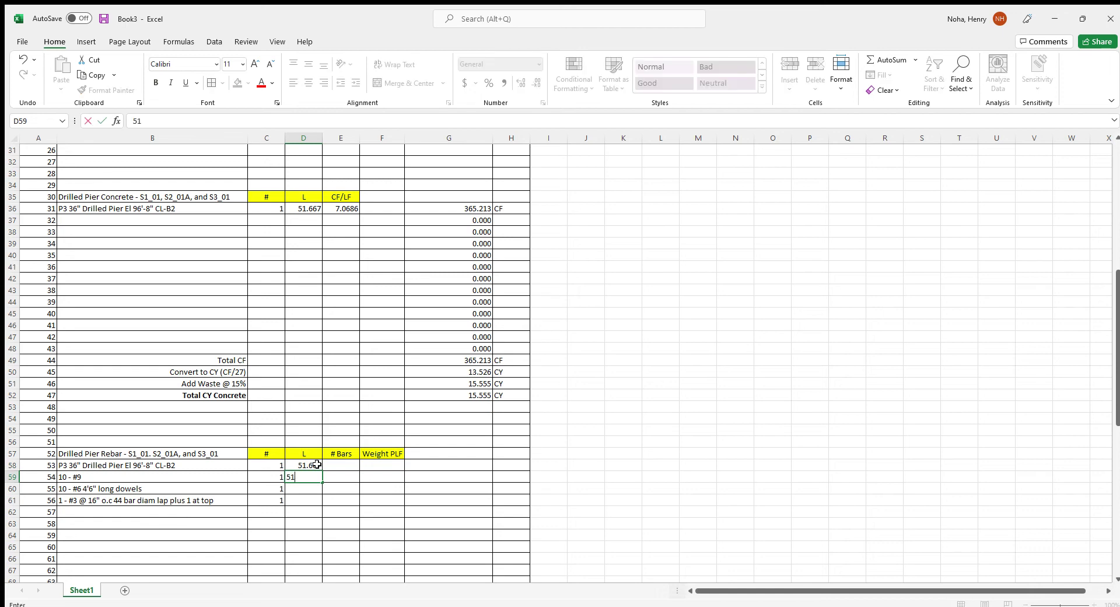
pyautogui.press('Return')
pyautogui.write('45')
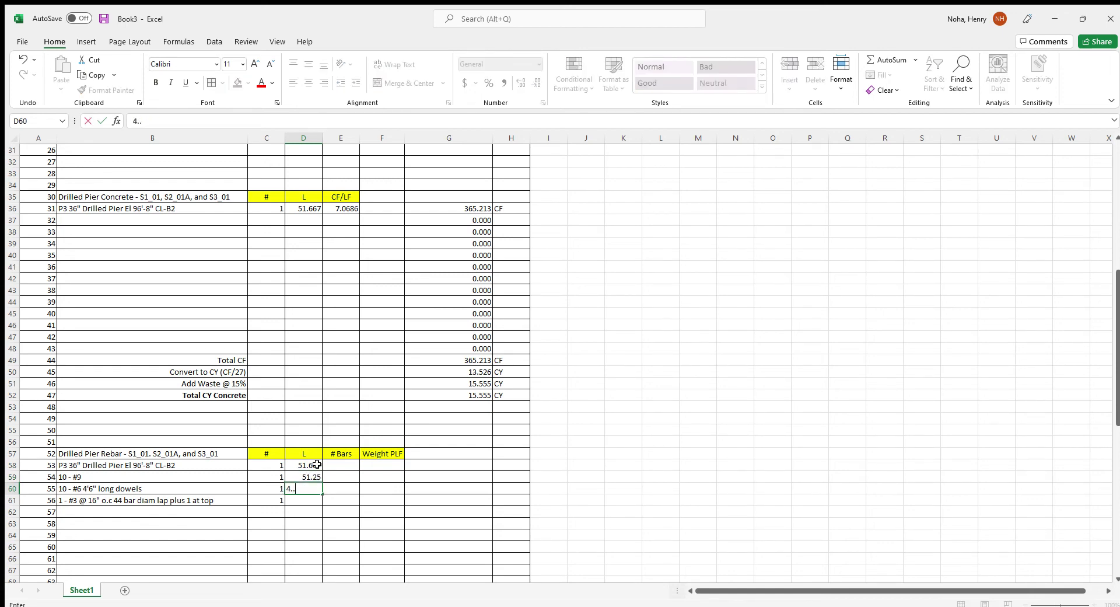
pyautogui.write('5')
pyautogui.press('Return')
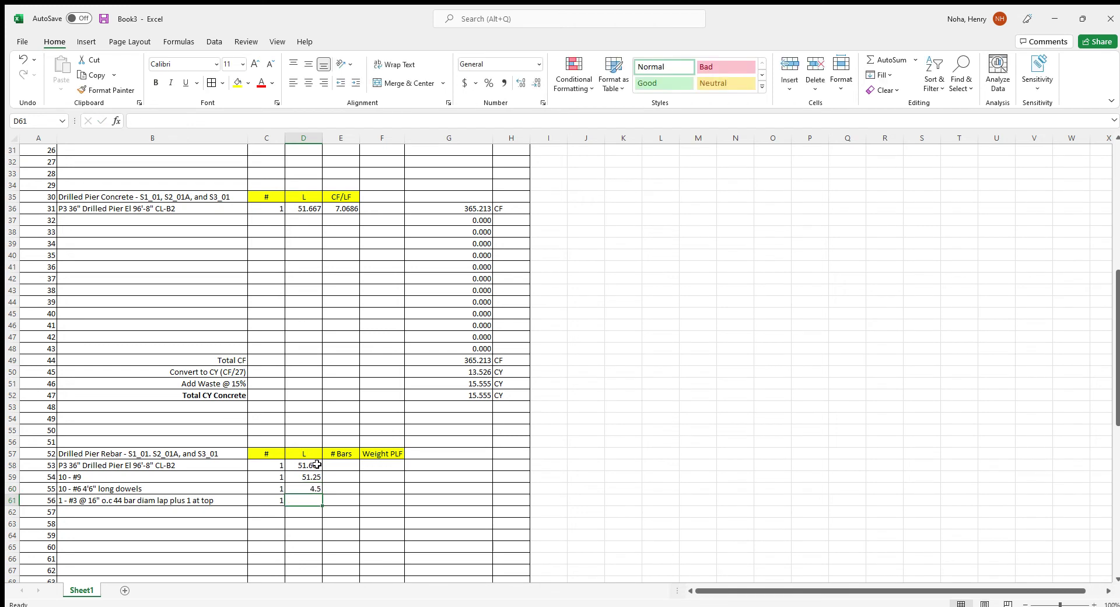
pyautogui.write('9.229')
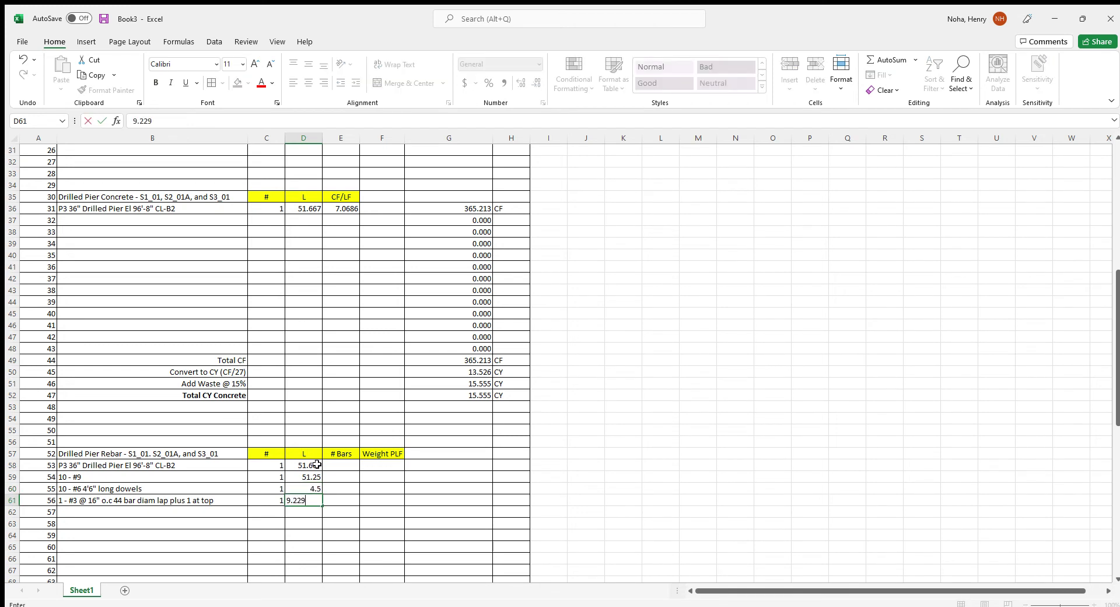
pyautogui.click(382, 477)
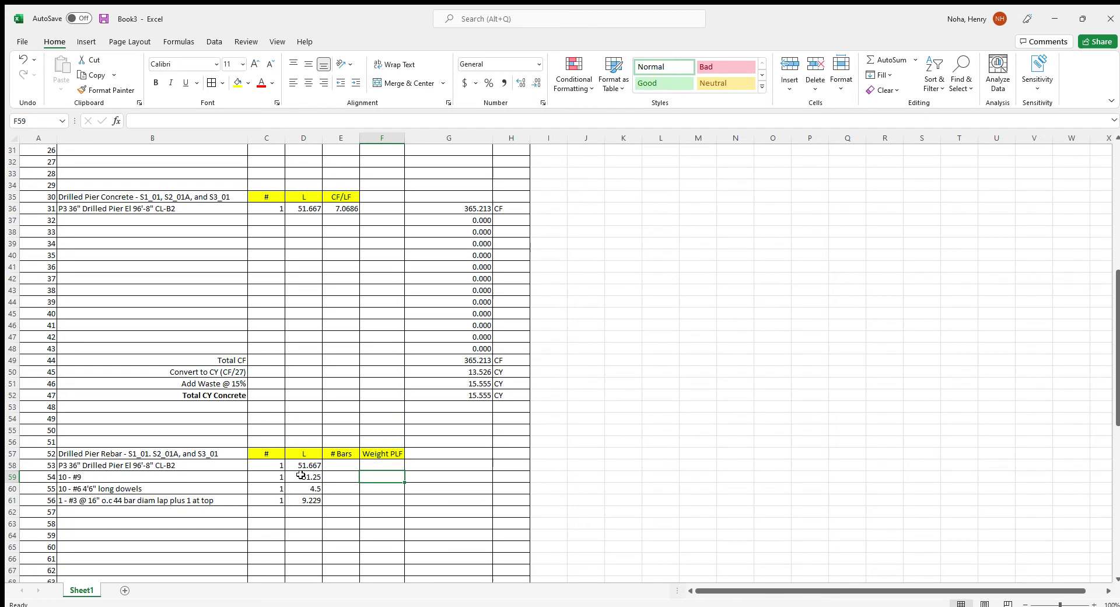
pyautogui.moveTo(303, 468); pyautogui.dragTo(303, 500)
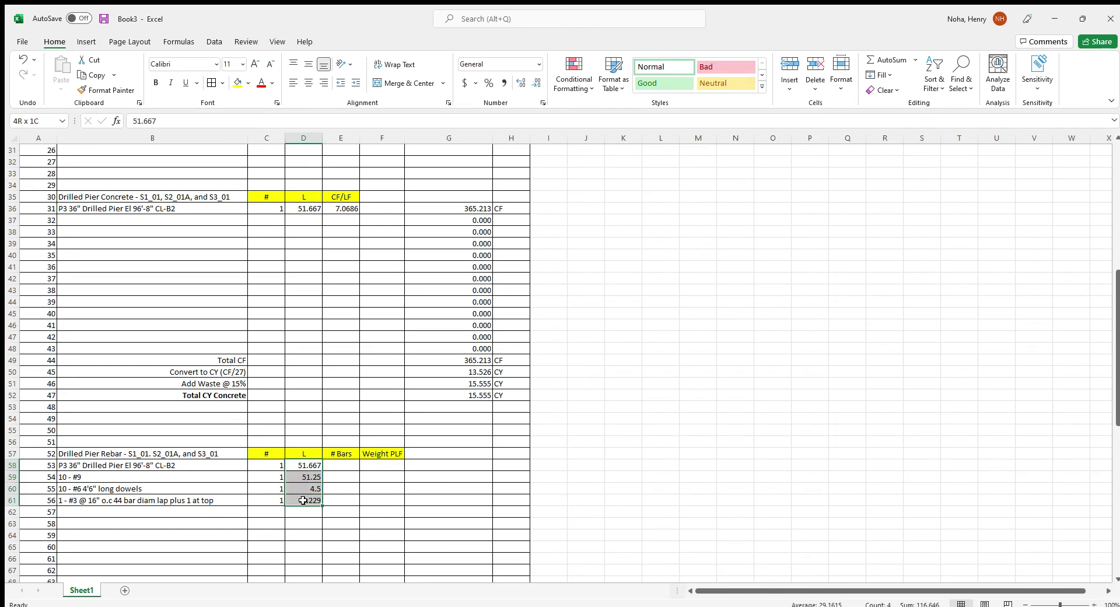
pyautogui.click(535, 83)
pyautogui.click(521, 82)
# Enter bar counts 10, 10 and 41 in E59:E61
pyautogui.click(338, 465)
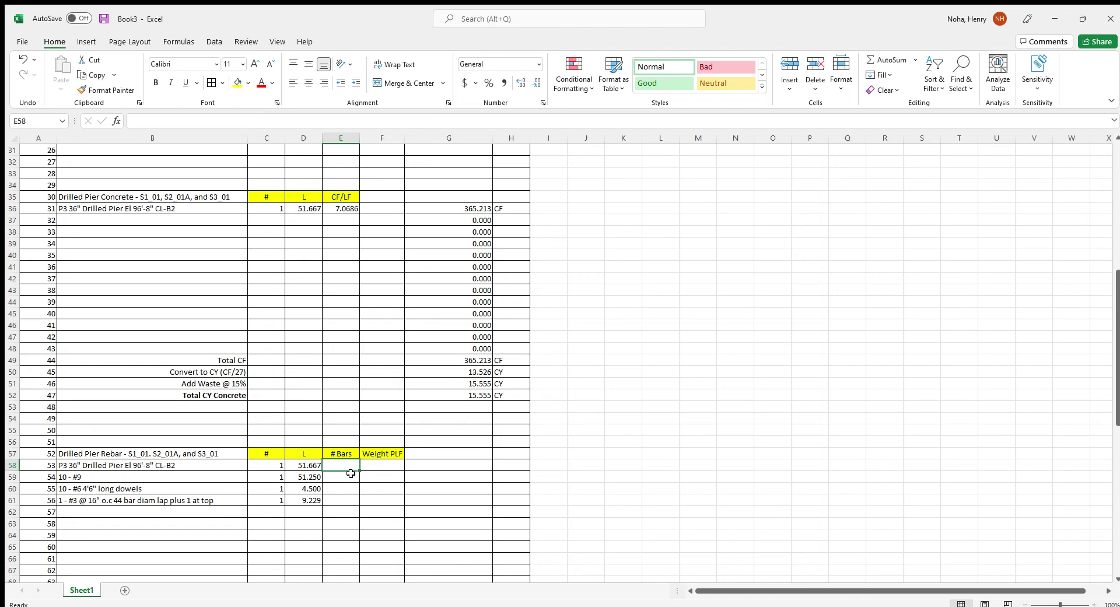
pyautogui.click(351, 473)
pyautogui.write('10')
pyautogui.press('Return')
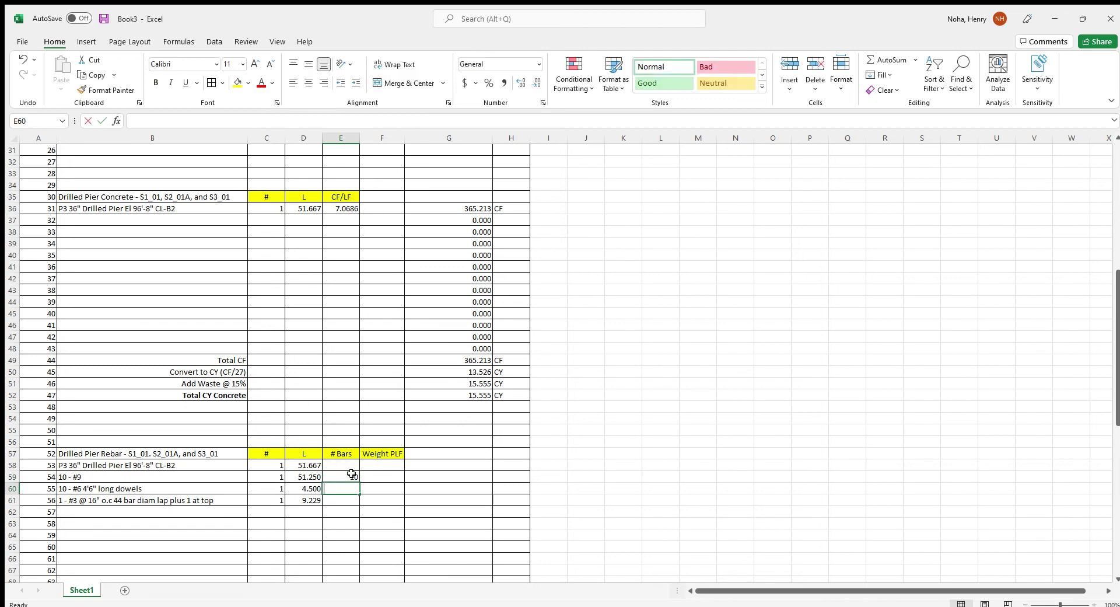
pyautogui.write('10')
pyautogui.press('Return')
pyautogui.write('41')
pyautogui.press('Return')
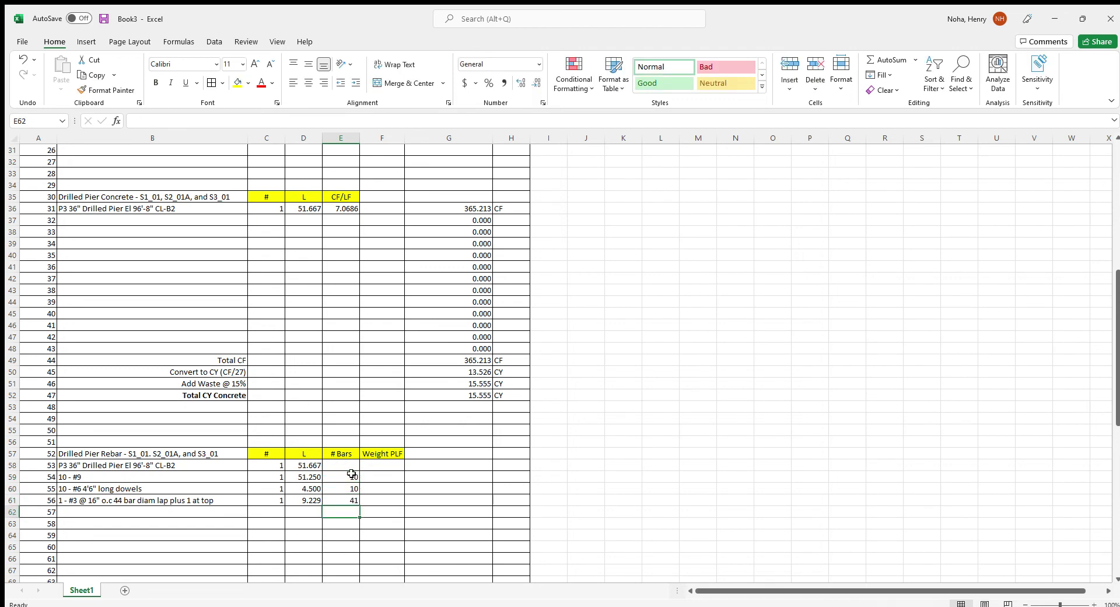
# Enter weights 3.4, 1.502 and 0.376 PLF in F59:F61, showing F59 as 3.400
pyautogui.press('Up')
pyautogui.press('Up')
pyautogui.press('Up')
pyautogui.press('Right')
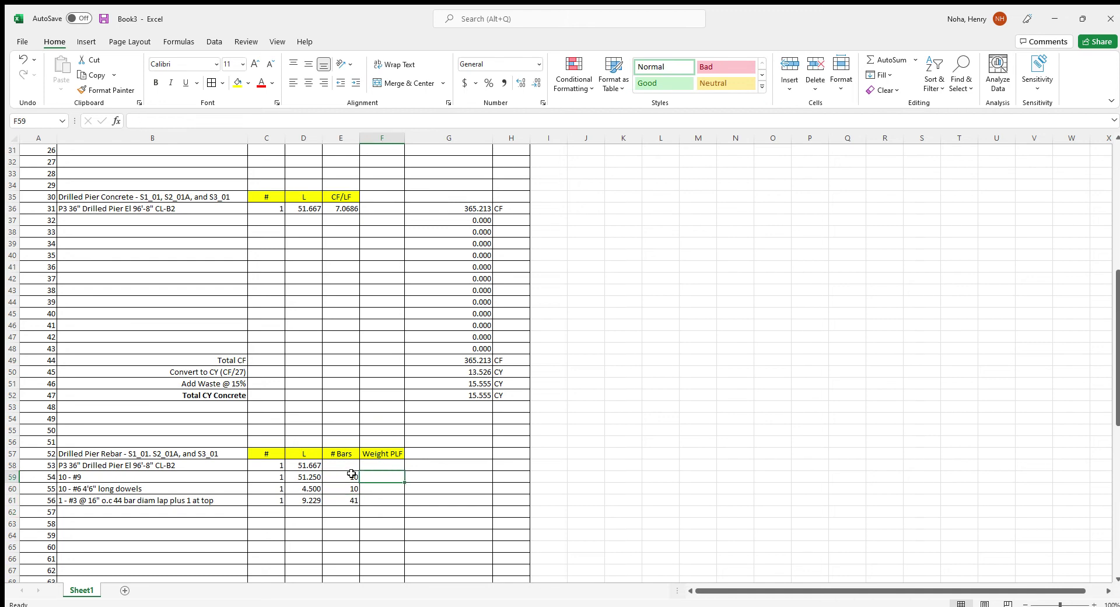
pyautogui.write('3.4')
pyautogui.press('Return')
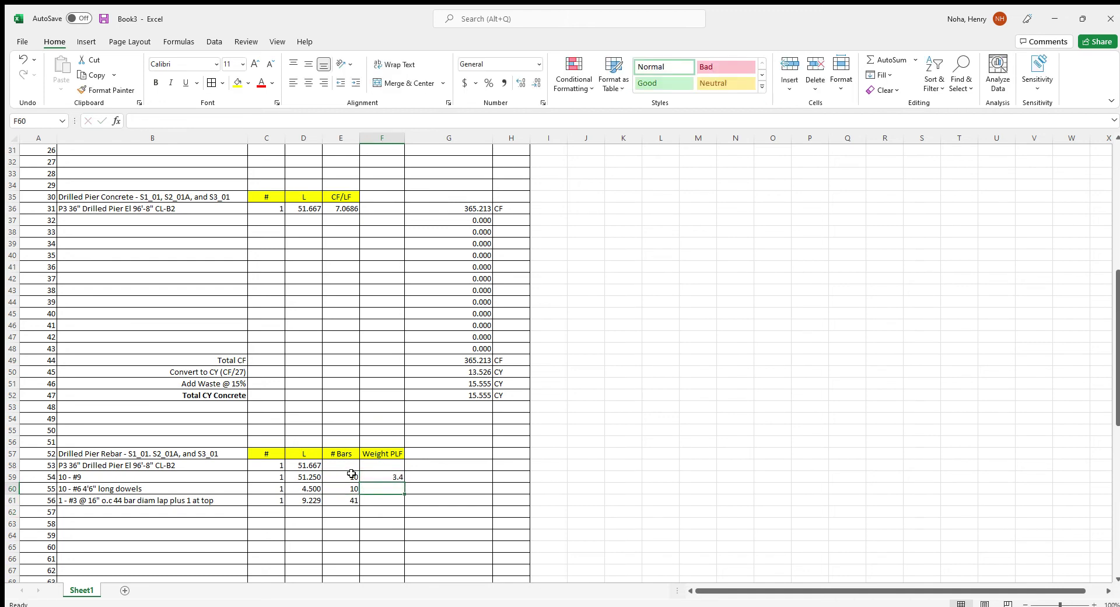
pyautogui.write('1.502')
pyautogui.press('Return')
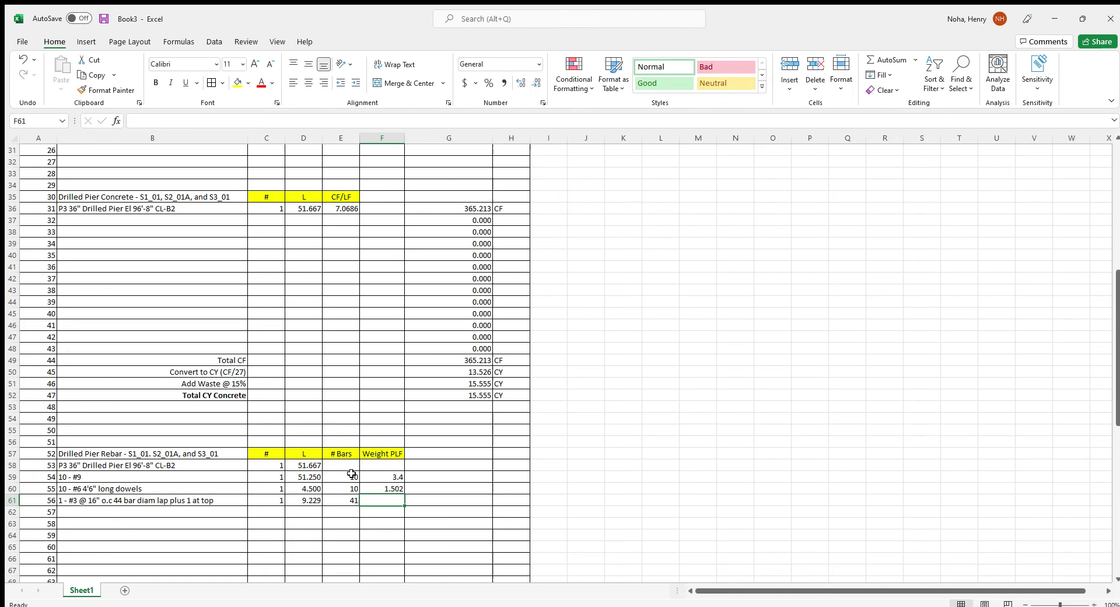
pyautogui.write('0.376')
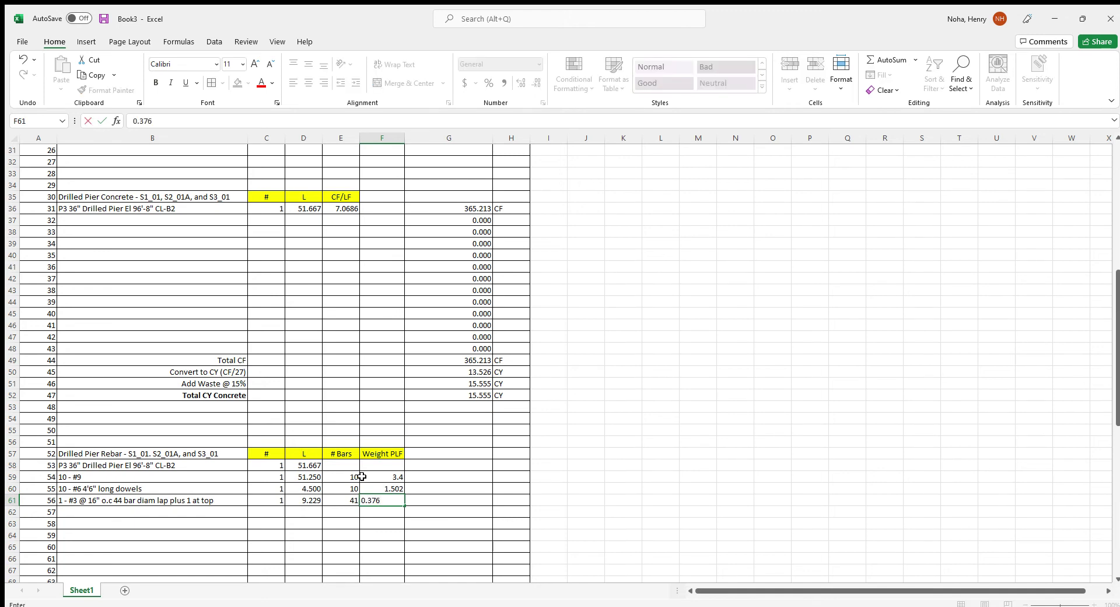
pyautogui.click(365, 477)
pyautogui.click(521, 82)
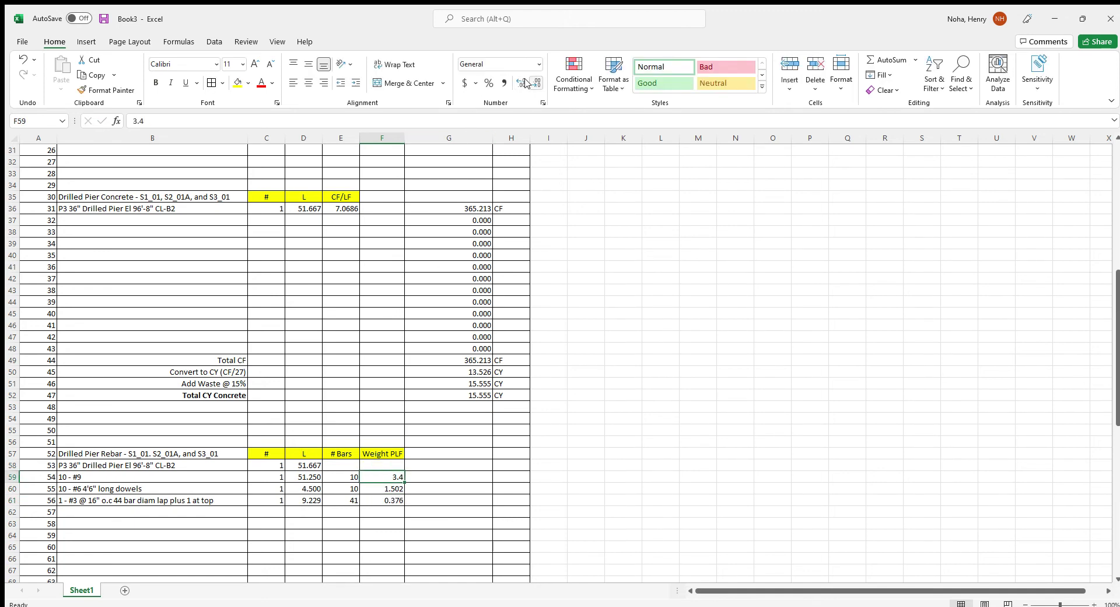
pyautogui.click(521, 82)
pyautogui.click(432, 477)
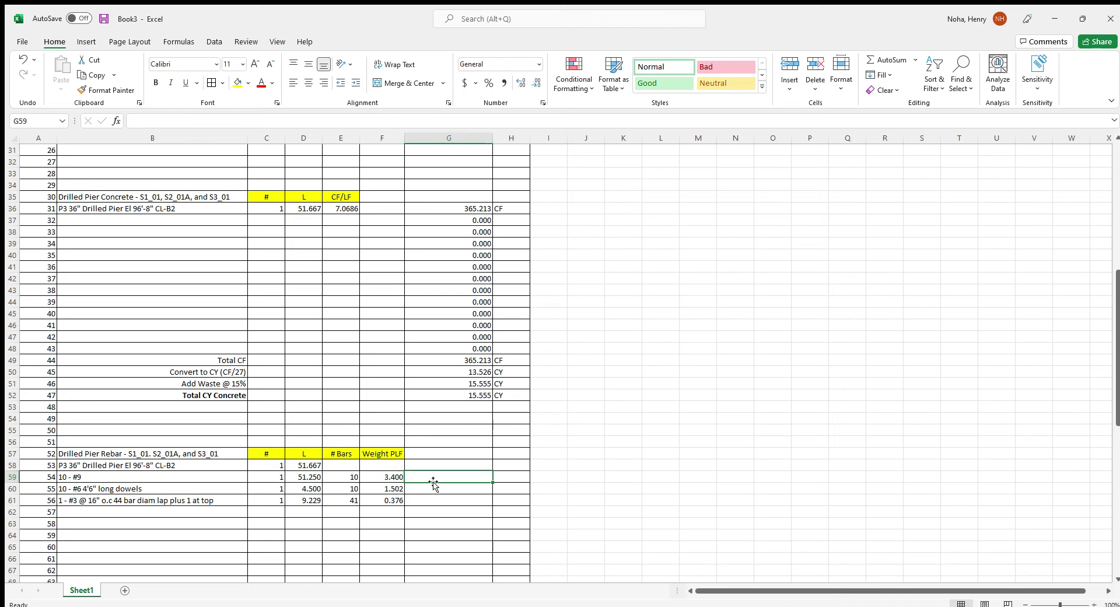
# Compute G59's total weight as length × bar count × weight per foot and copy it to G60
pyautogui.write('=')
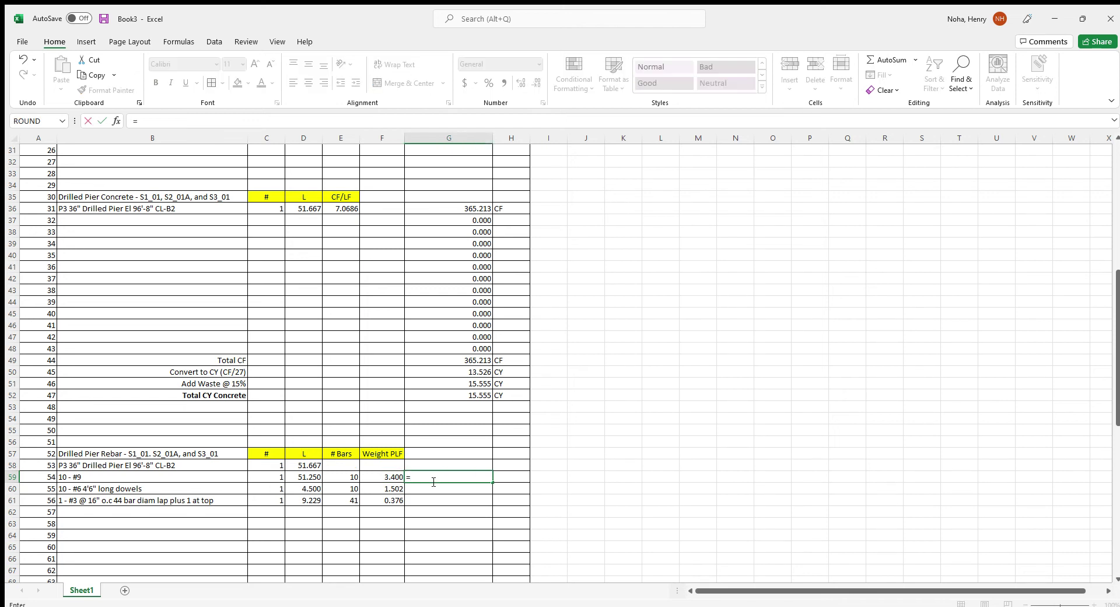
pyautogui.press('Left')
pyautogui.press('Left')
pyautogui.press('Left')
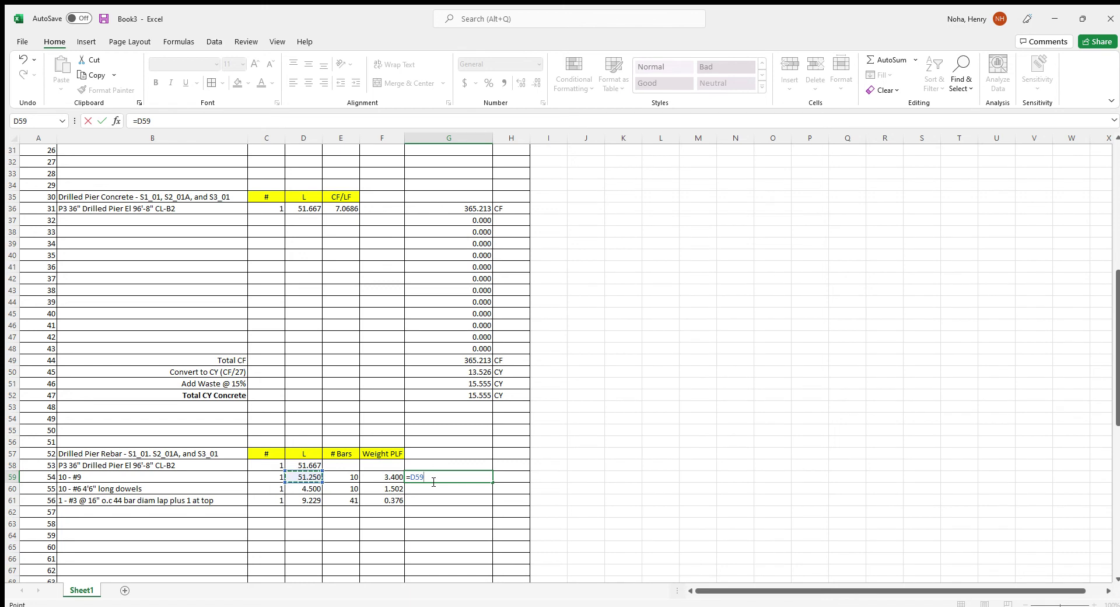
pyautogui.write('*')
pyautogui.press('Left')
pyautogui.press('Left')
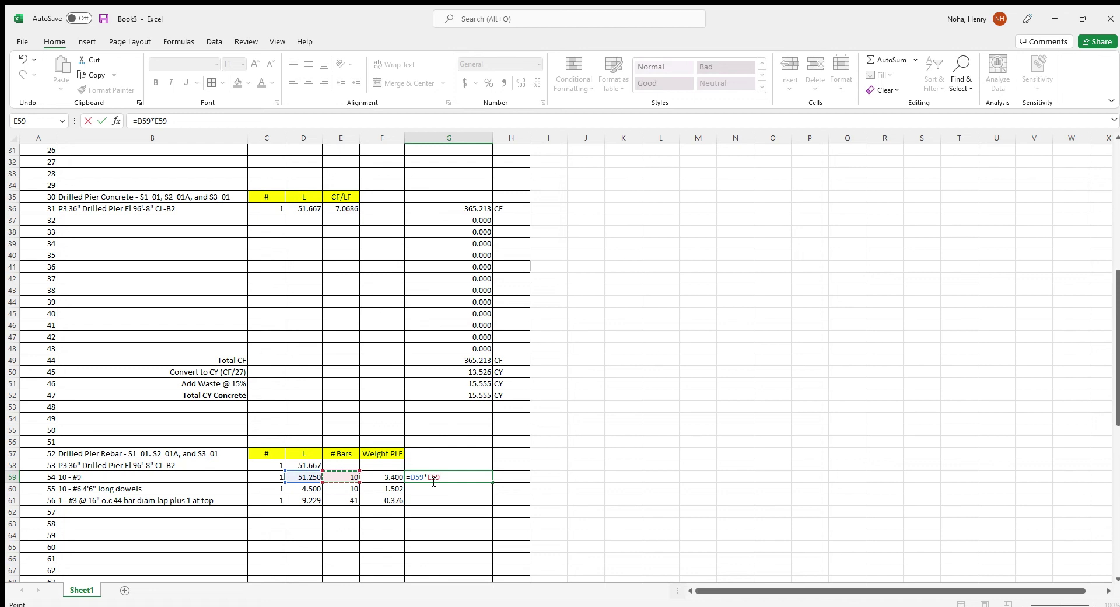
pyautogui.write('*')
pyautogui.press('Left')
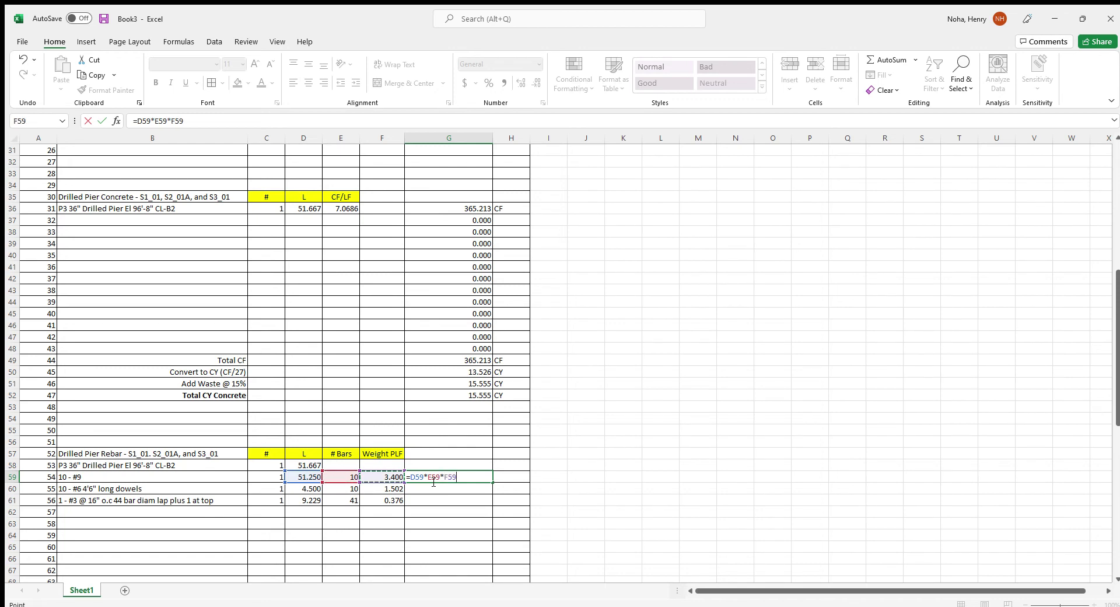
pyautogui.press('Return')
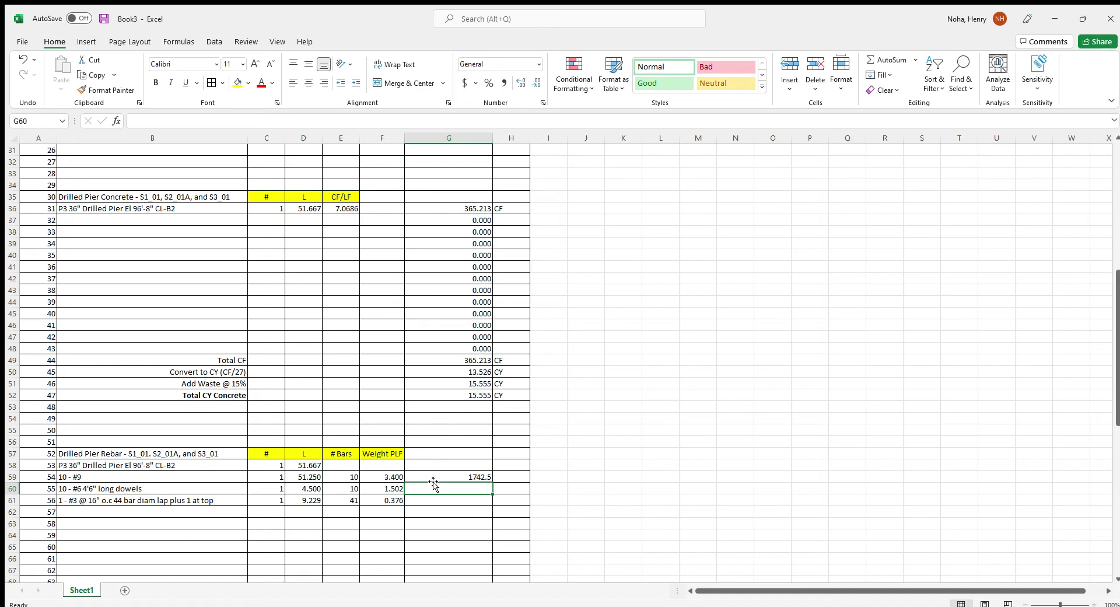
pyautogui.click(449, 476)
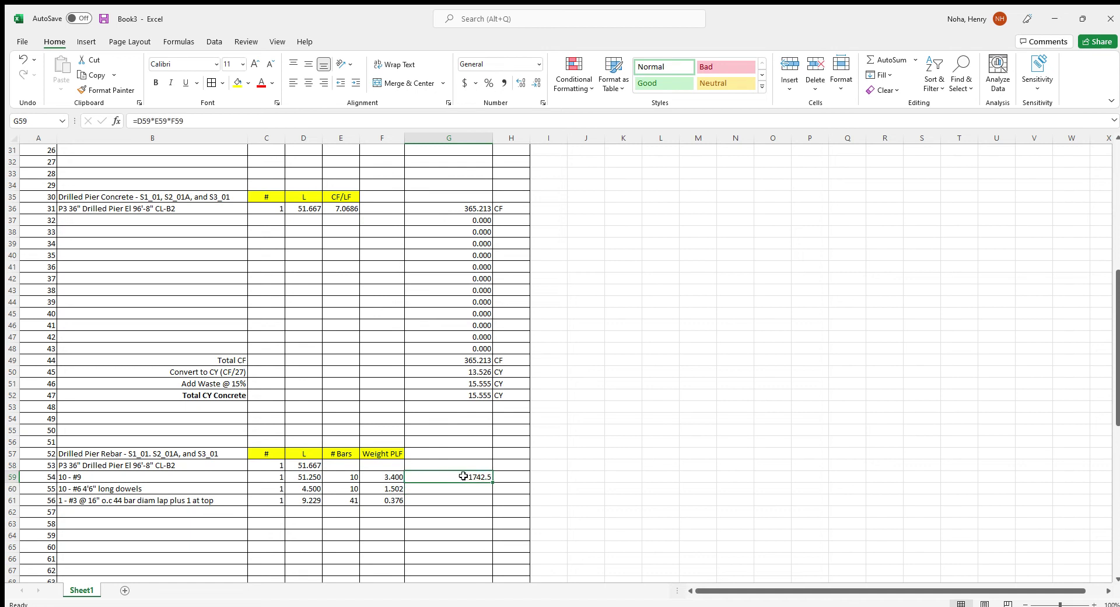
pyautogui.moveTo(493, 487); pyautogui.dragTo(490, 502)
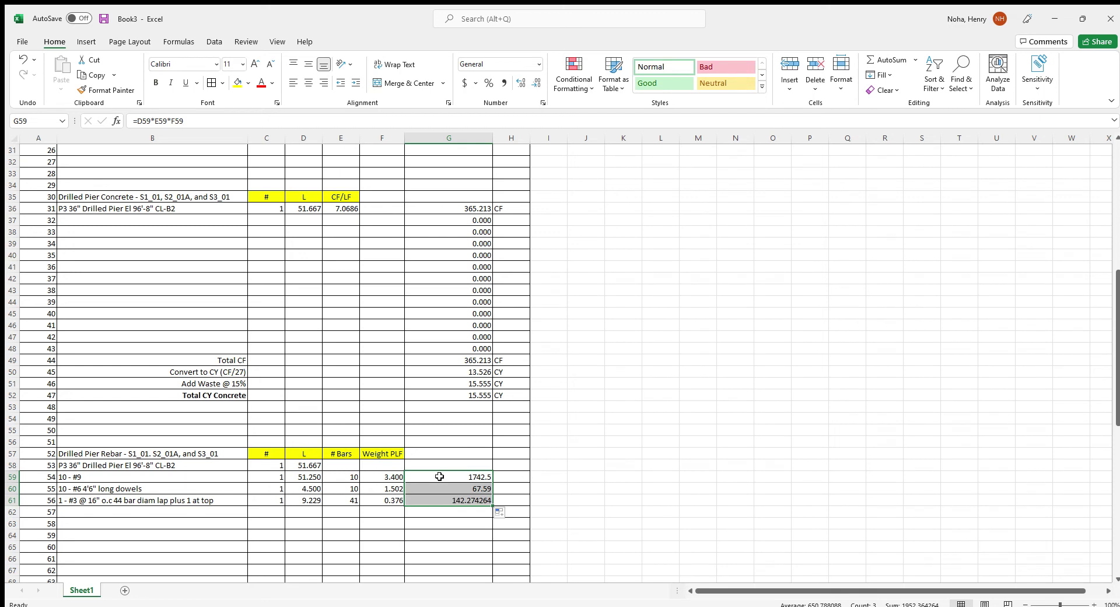
# Label the three rebar weights LB and format G59:G61 as numbers with three decimals
pyautogui.click(500, 477)
pyautogui.write('LB')
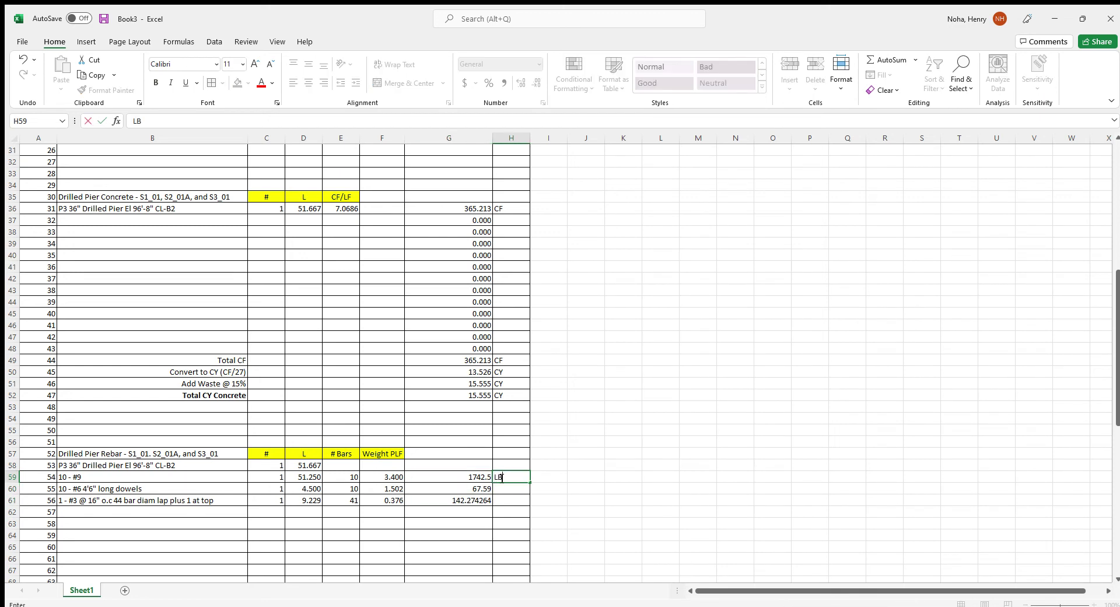
pyautogui.press('Return')
pyautogui.write('LB')
pyautogui.press('Return')
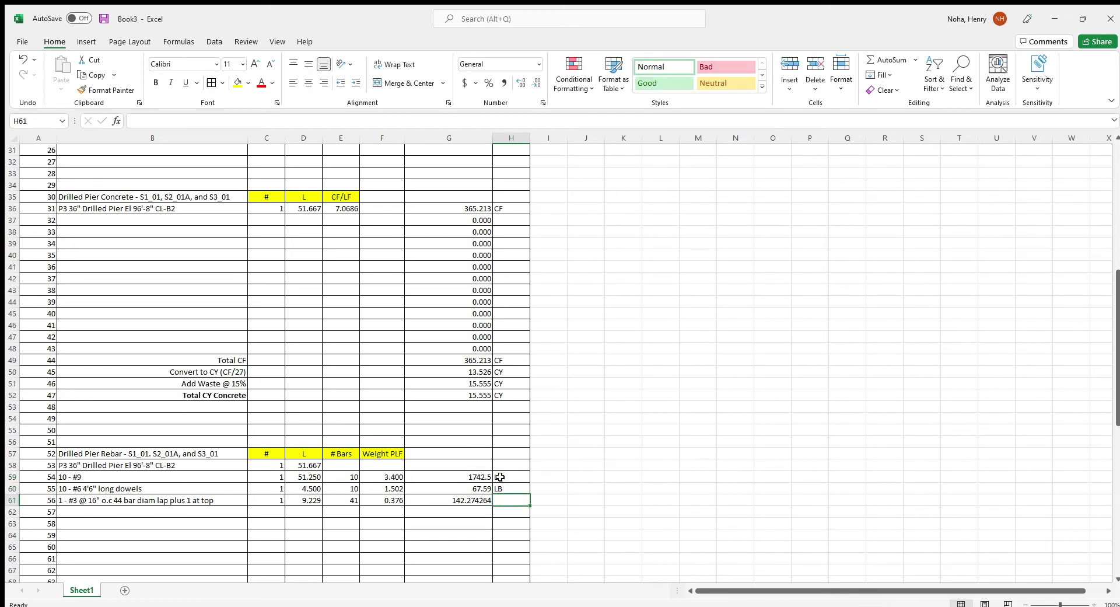
pyautogui.write('LB')
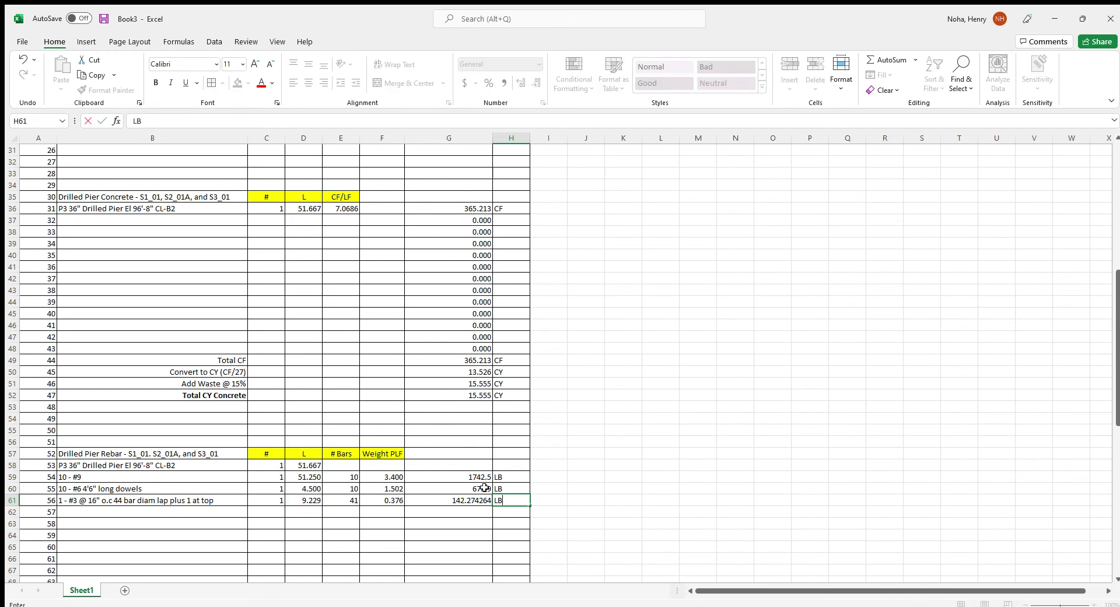
pyautogui.moveTo(471, 480); pyautogui.dragTo(469, 500)
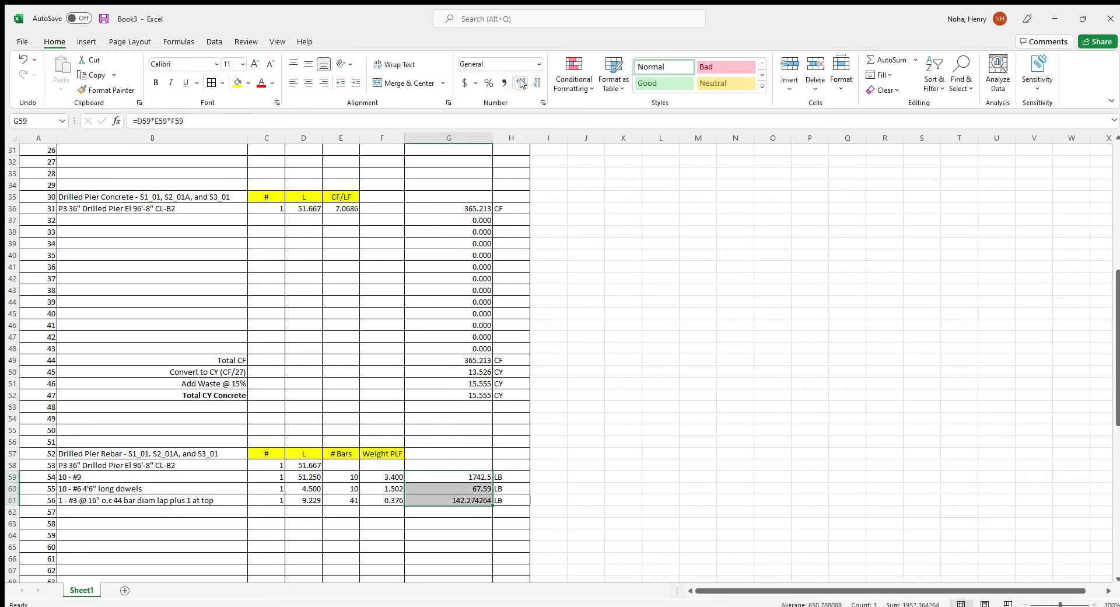
pyautogui.click(520, 82)
pyautogui.click(521, 82)
pyautogui.click(457, 546)
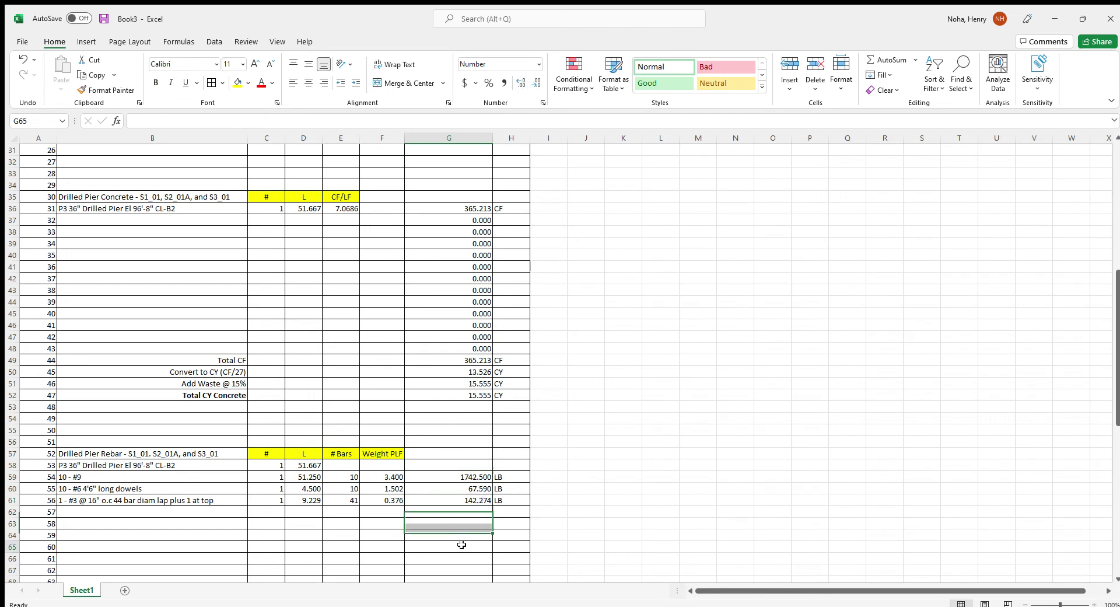
# Fill the weight formula down column G to row 85, then clear G85
pyautogui.scroll(-7, 397, 548)
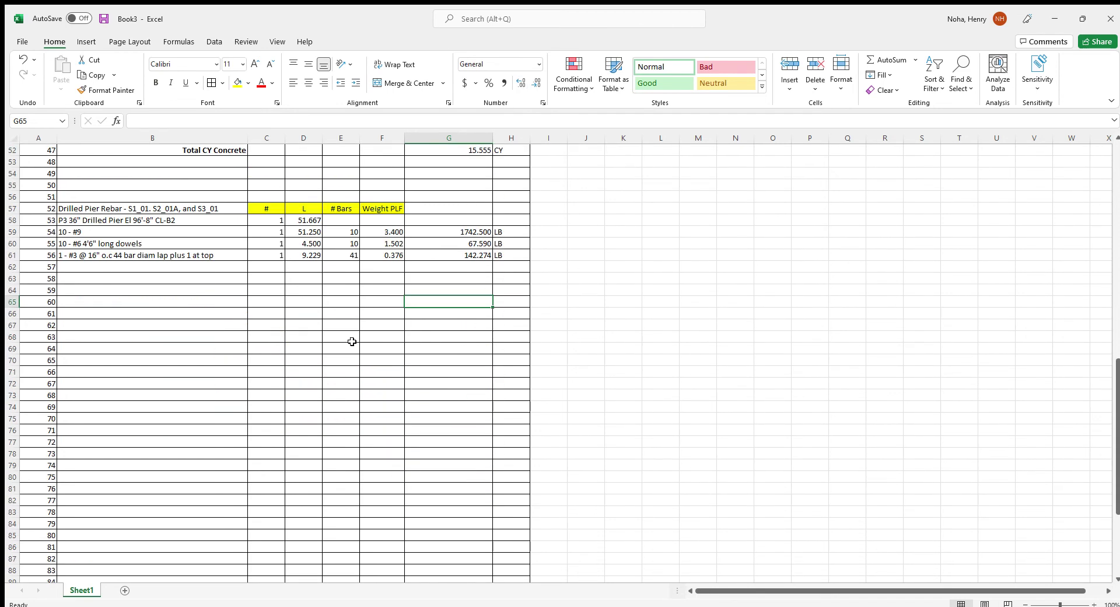
pyautogui.scroll(-1, 352, 341)
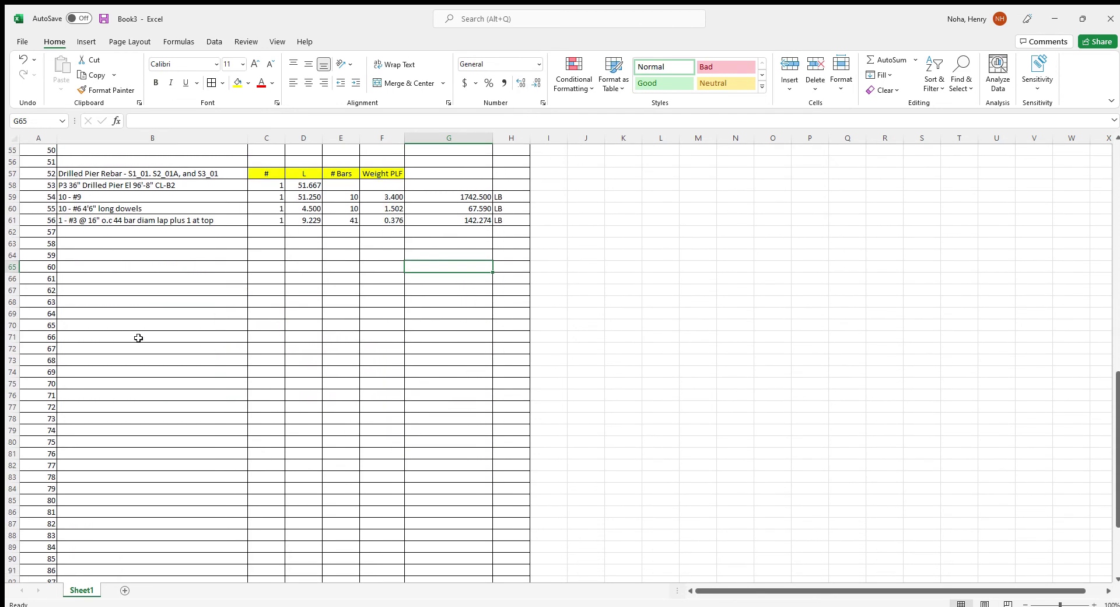
pyautogui.click(470, 210)
pyautogui.moveTo(492, 214); pyautogui.dragTo(485, 475)
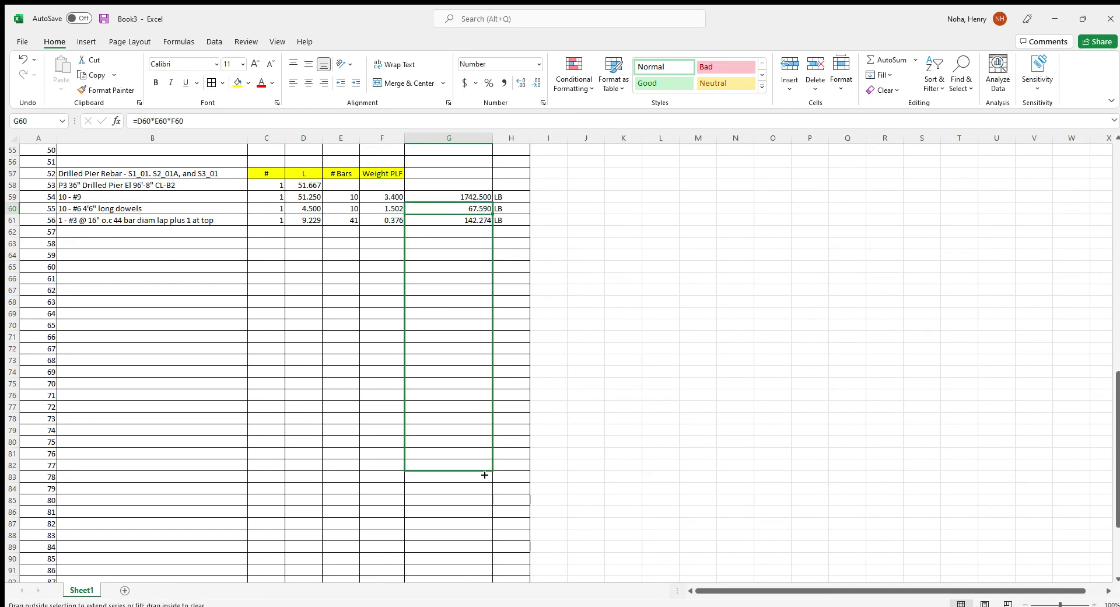
pyautogui.moveTo(485, 475); pyautogui.dragTo(475, 508)
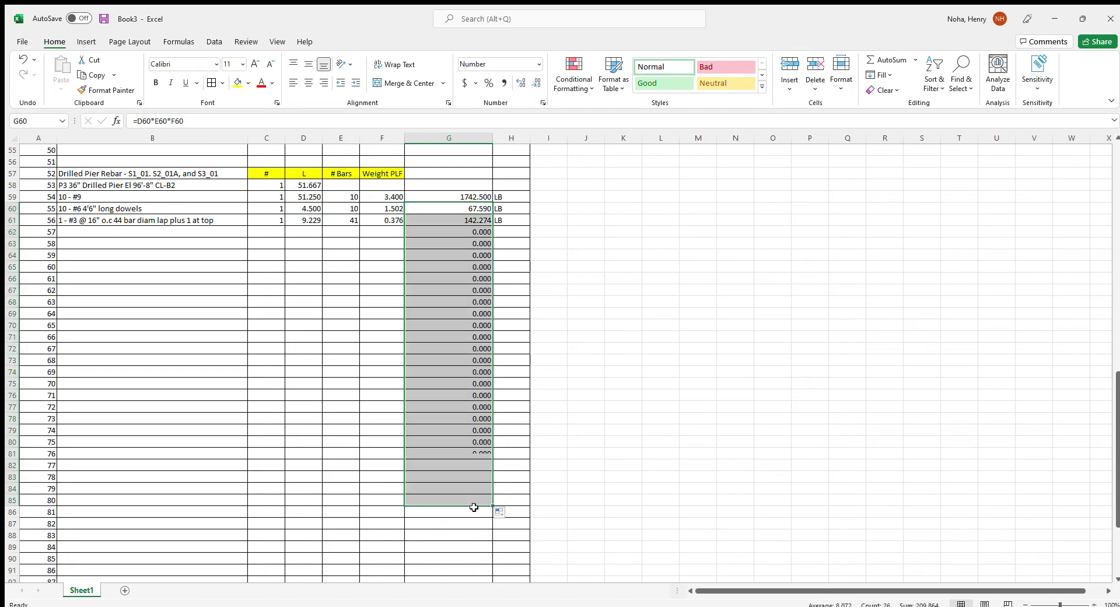
pyautogui.click(73, 499)
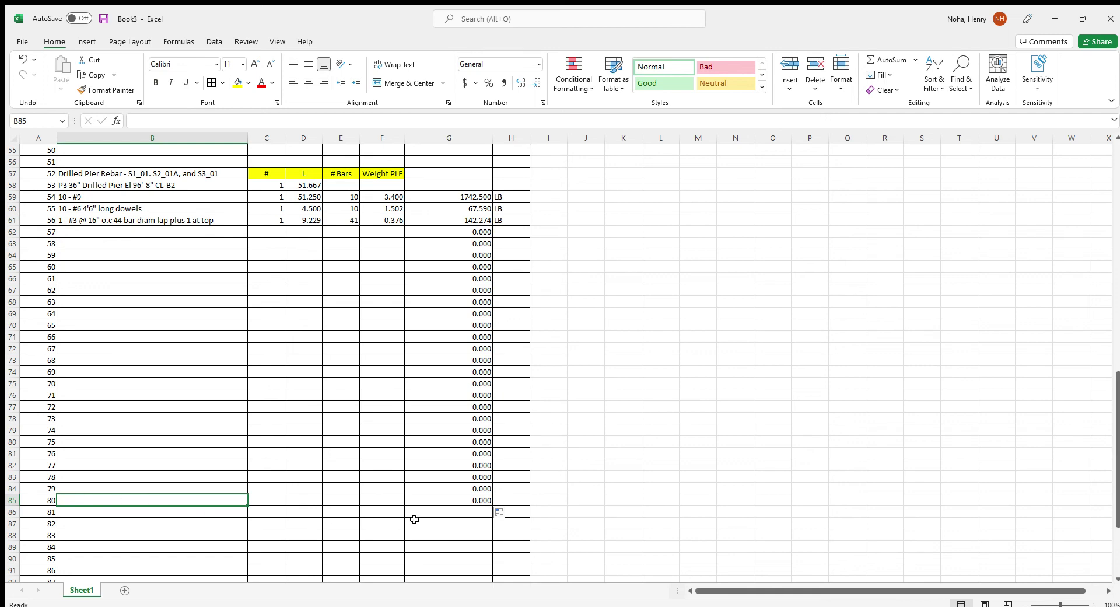
pyautogui.click(433, 499)
pyautogui.press('Delete')
# Restore the cleared G85 formula and enter the Total Lb label in B86
pyautogui.click(177, 503)
pyautogui.hotkey('ctrl', 'z')
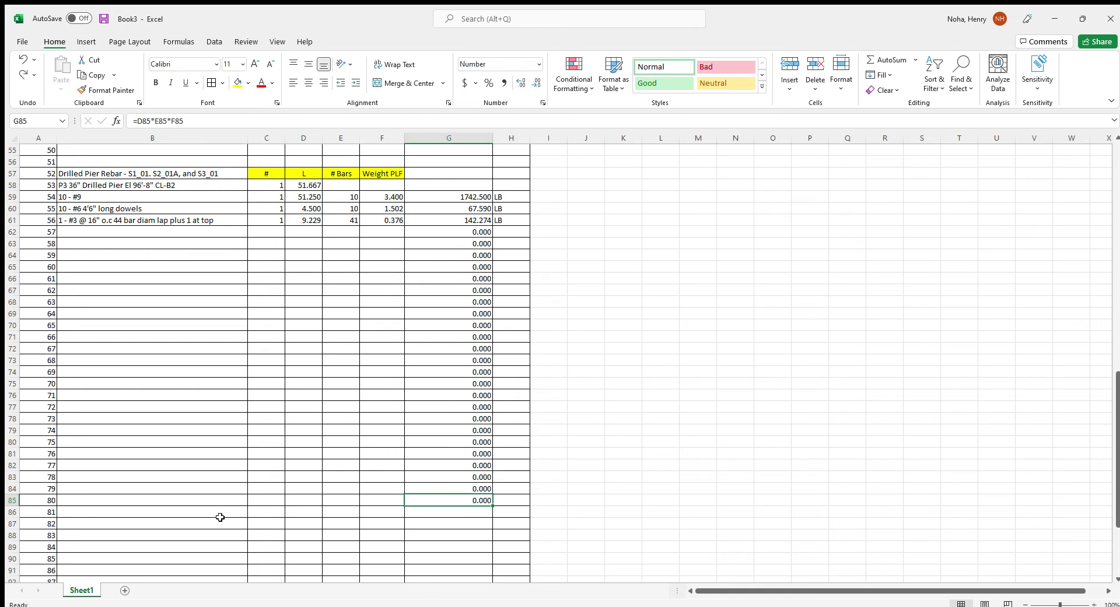
pyautogui.click(219, 516)
pyautogui.write('Tota')
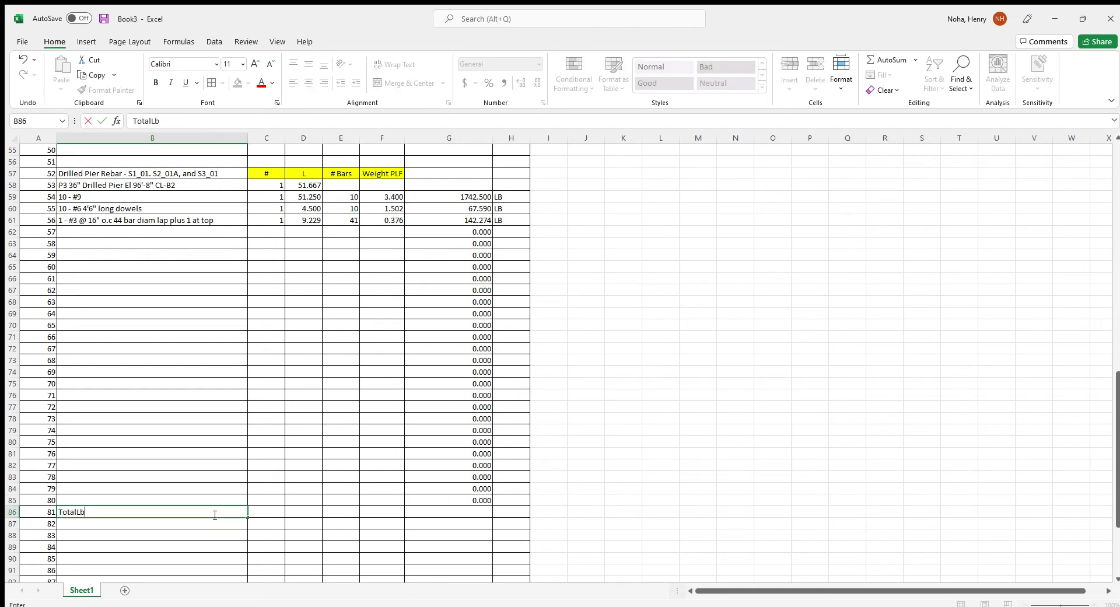
pyautogui.write('lLb')
pyautogui.press('BackSpace')
pyautogui.press('BackSpace')
pyautogui.press('Tab')
pyautogui.press('Return')
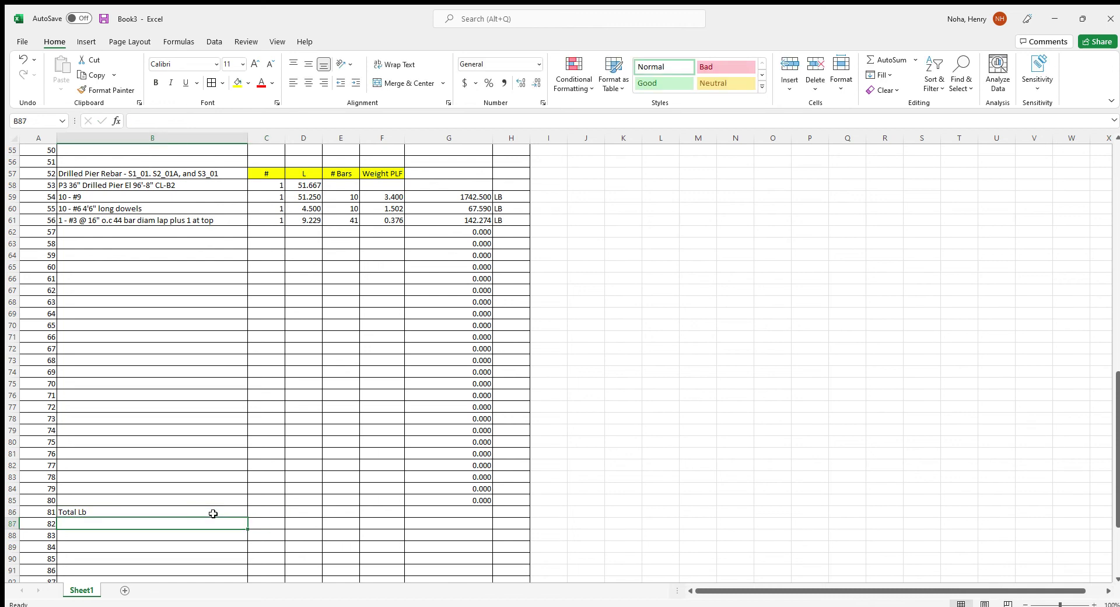
pyautogui.write('Convert ot')
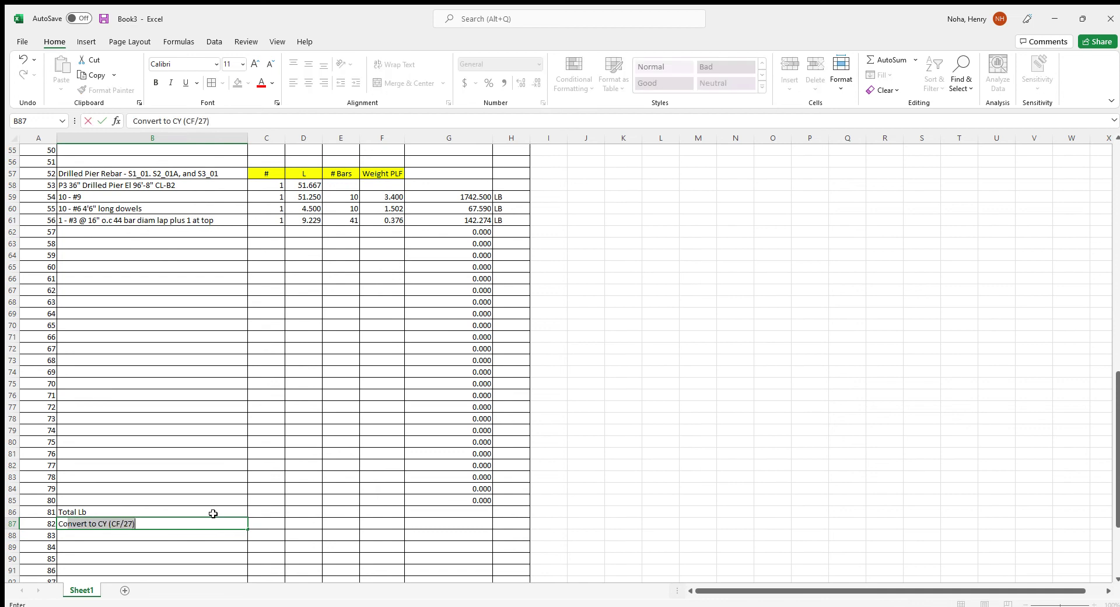
pyautogui.press('BackSpace')
pyautogui.press('BackSpace')
pyautogui.write('to Tons')
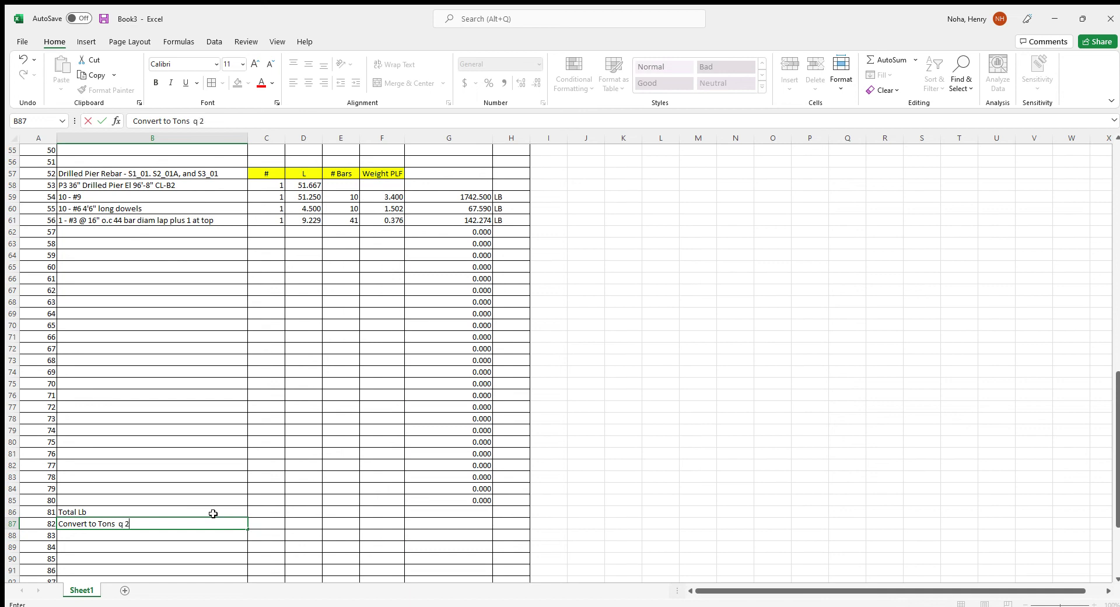
pyautogui.press('BackSpace')
pyautogui.press('BackSpace')
pyautogui.press('BackSpace')
pyautogui.write('@2000lb/TNM')
pyautogui.press('BackSpace')
pyautogui.press('Return')
pyautogui.write('Total Ton')
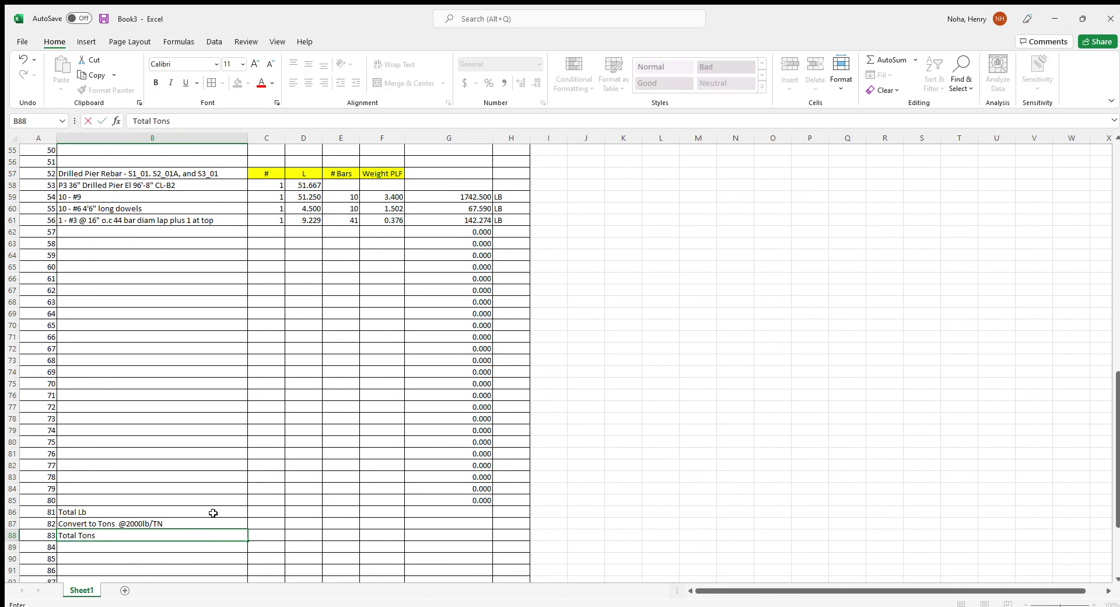
pyautogui.write('s')
# Right-align the three total labels and make Total Tons bold
pyautogui.moveTo(174, 513); pyautogui.dragTo(175, 533)
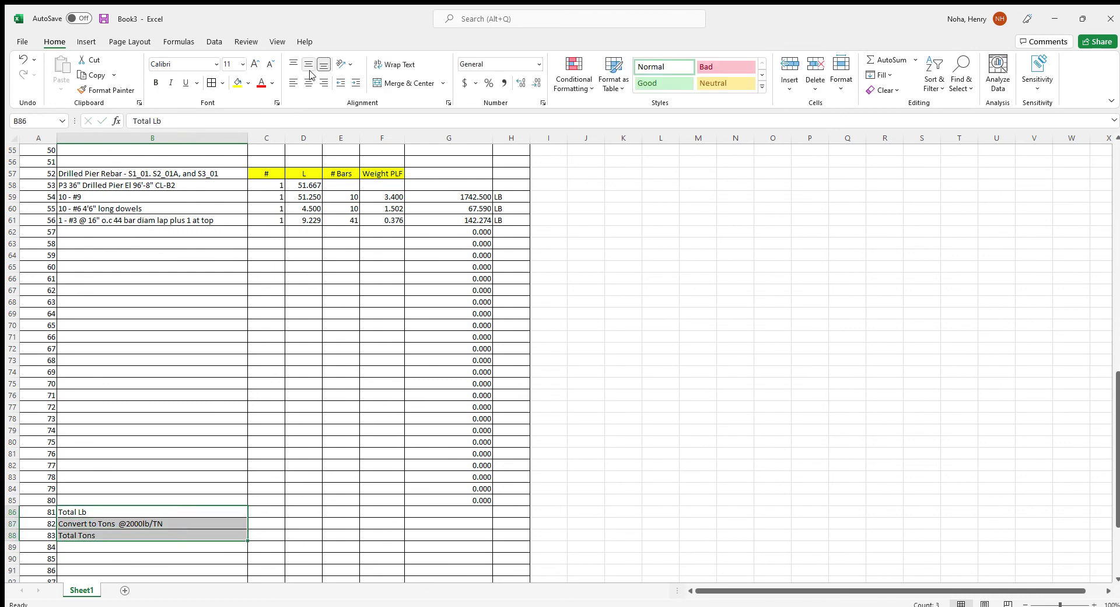
pyautogui.click(324, 82)
pyautogui.click(197, 538)
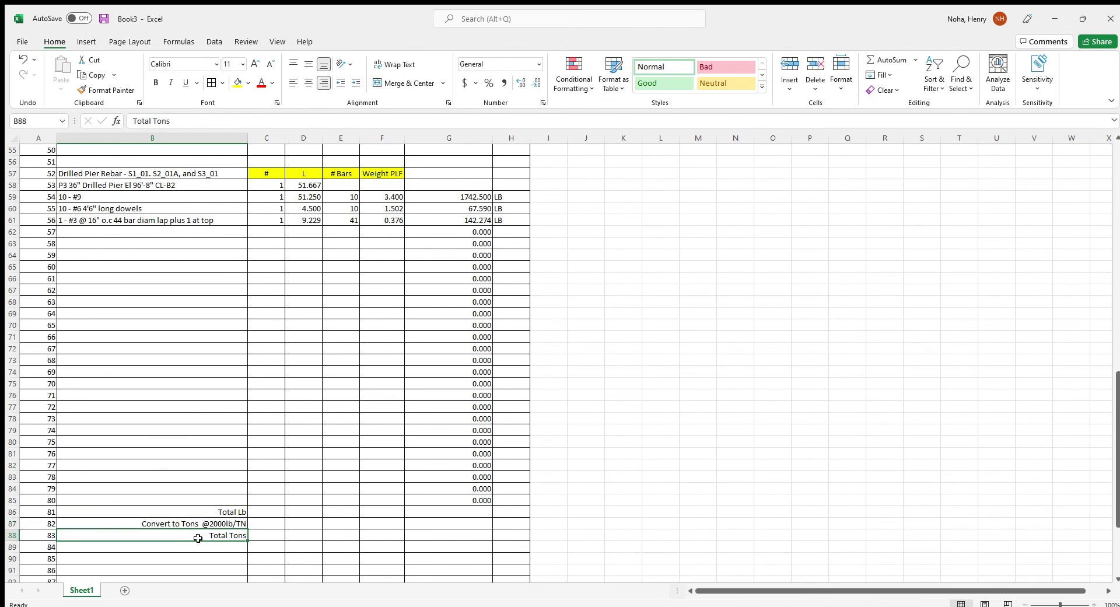
pyautogui.hotkey('ctrl', 'b')
pyautogui.click(454, 513)
# Total the rebar weights in G86 with =SUM(G59:G85) and mark it LB
pyautogui.write('=')
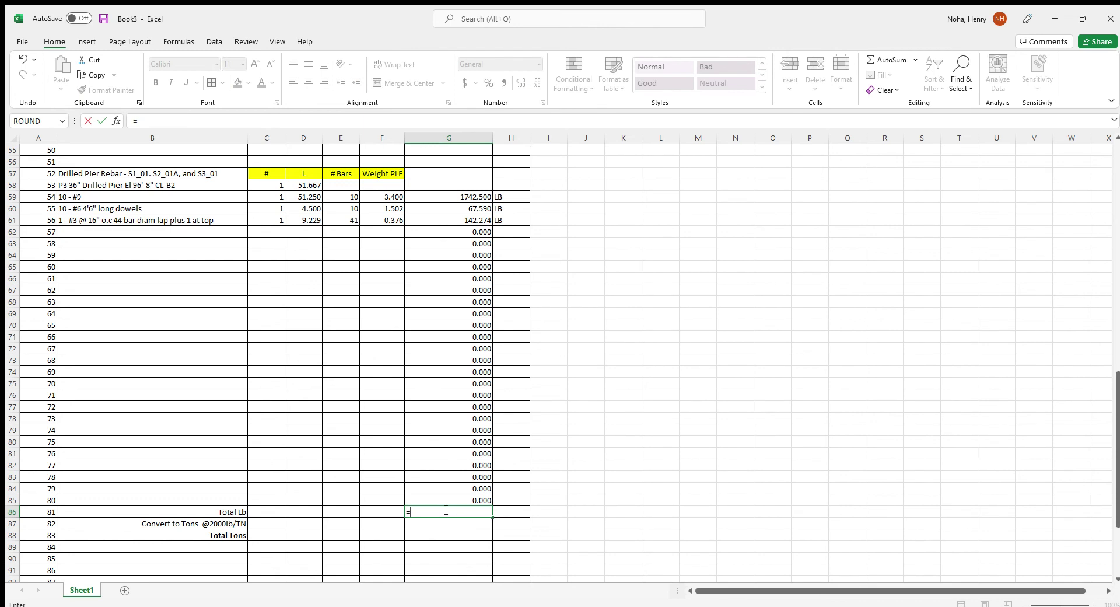
pyautogui.write('SUM(')
pyautogui.moveTo(465, 197); pyautogui.dragTo(448, 502)
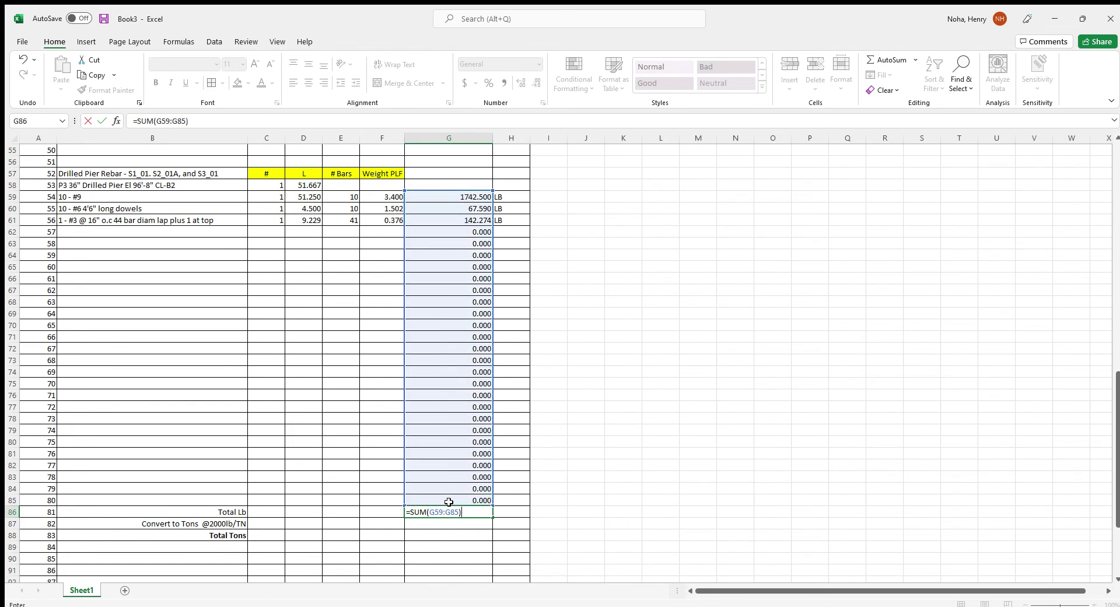
pyautogui.press('Return')
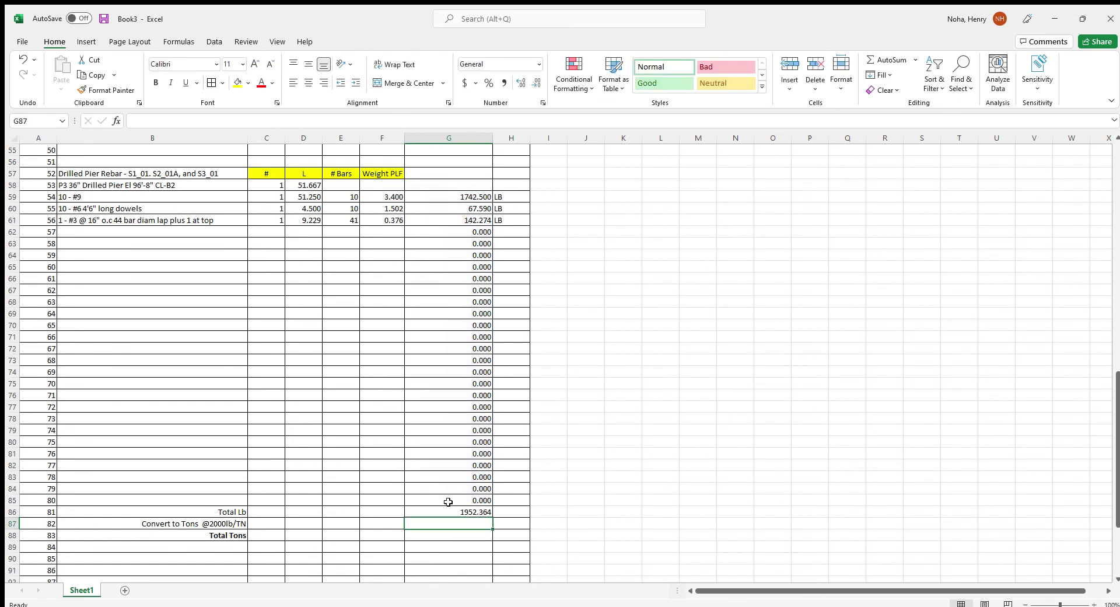
pyautogui.click(507, 513)
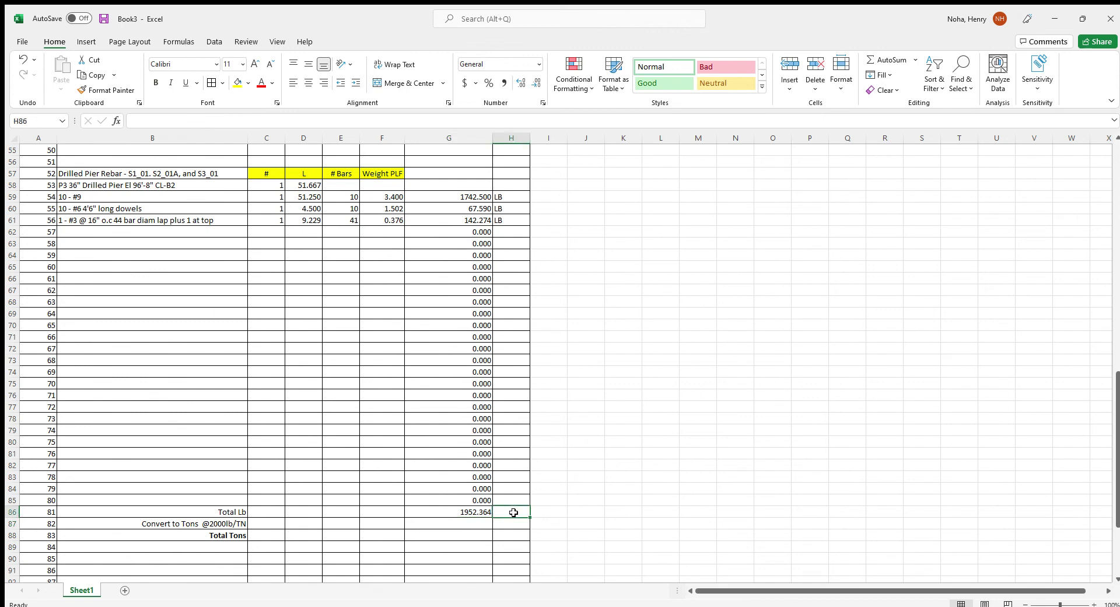
pyautogui.write('LB')
pyautogui.press('Return')
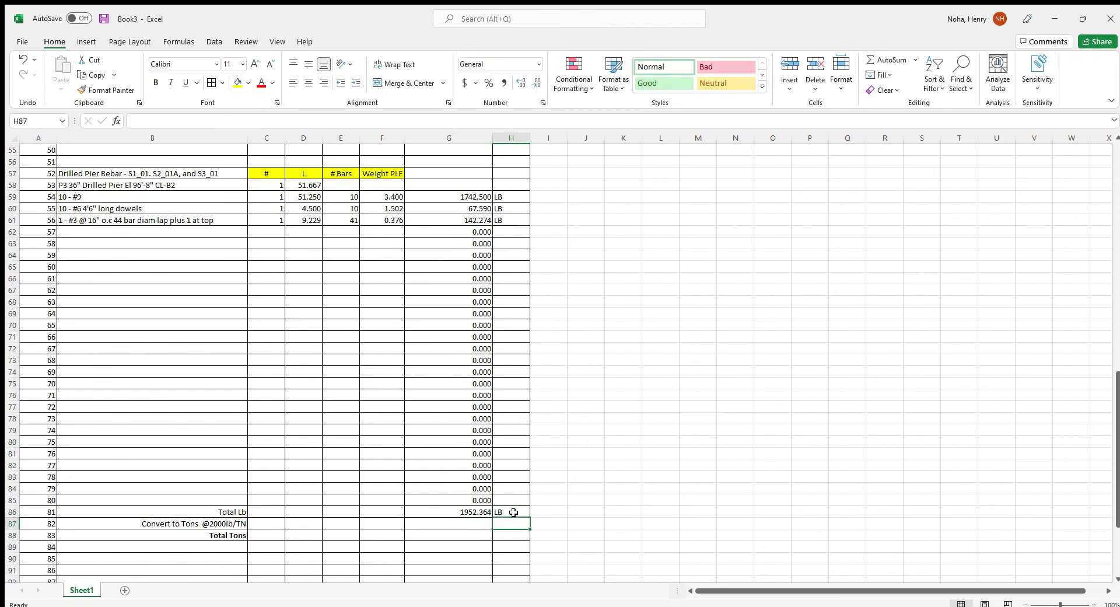
# Convert the total to tons in G87 with =G86/2000, unit TN
pyautogui.press('Left')
pyautogui.write('=')
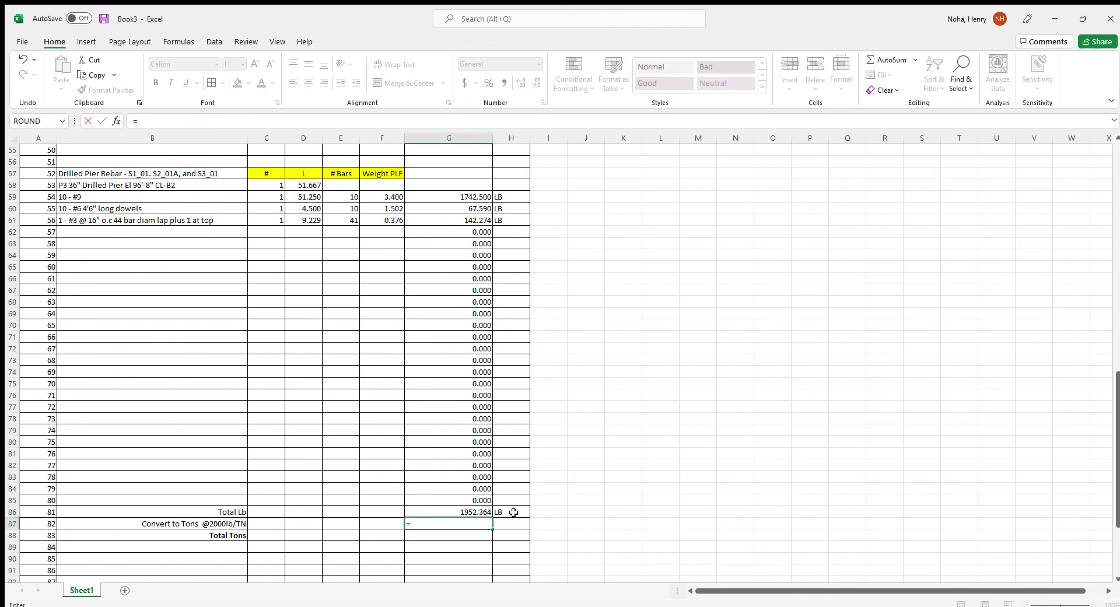
pyautogui.press('Up')
pyautogui.write('/')
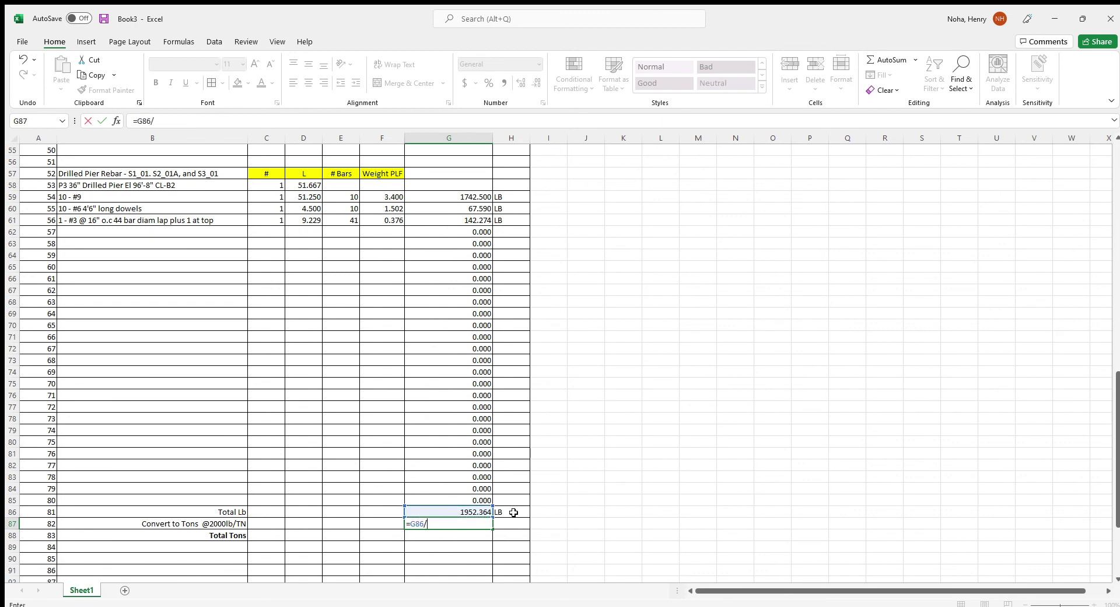
pyautogui.write('2000')
pyautogui.press('Tab')
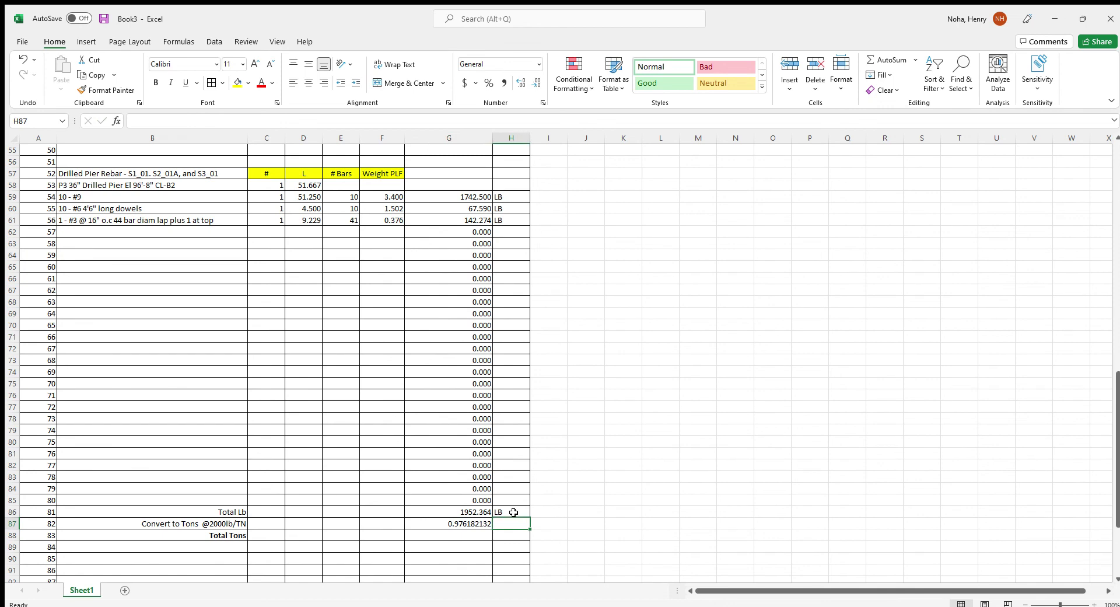
pyautogui.write('TN')
pyautogui.press('Return')
# Set Total Tons in G88 equal to the converted tons, with unit TN
pyautogui.click(474, 536)
pyautogui.write('=')
pyautogui.press('Up')
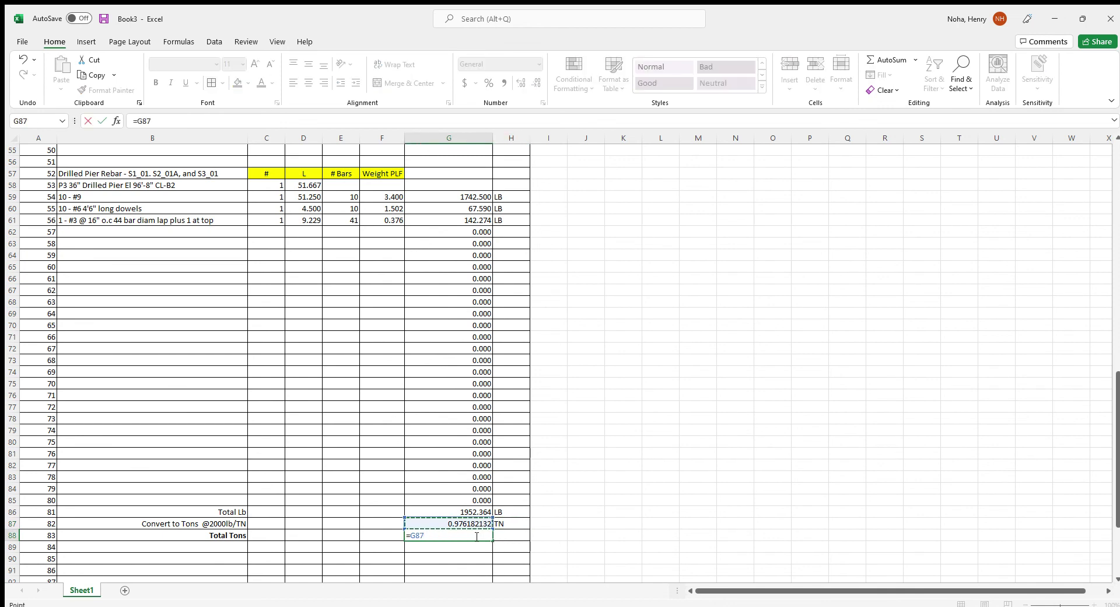
pyautogui.press('Return')
pyautogui.press('Tab')
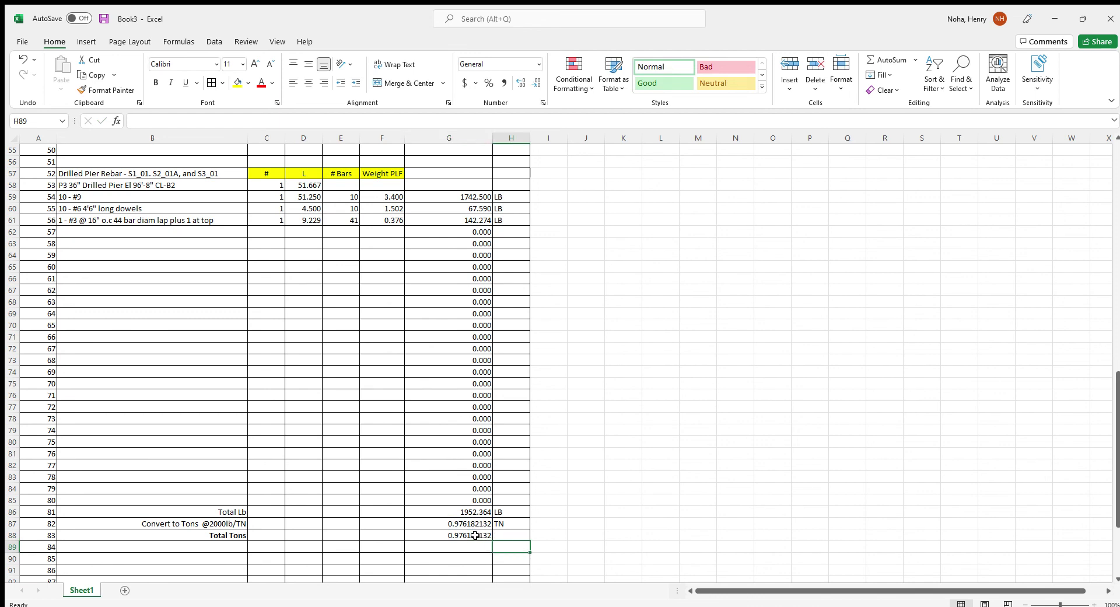
pyautogui.press('Up')
pyautogui.write('TN')
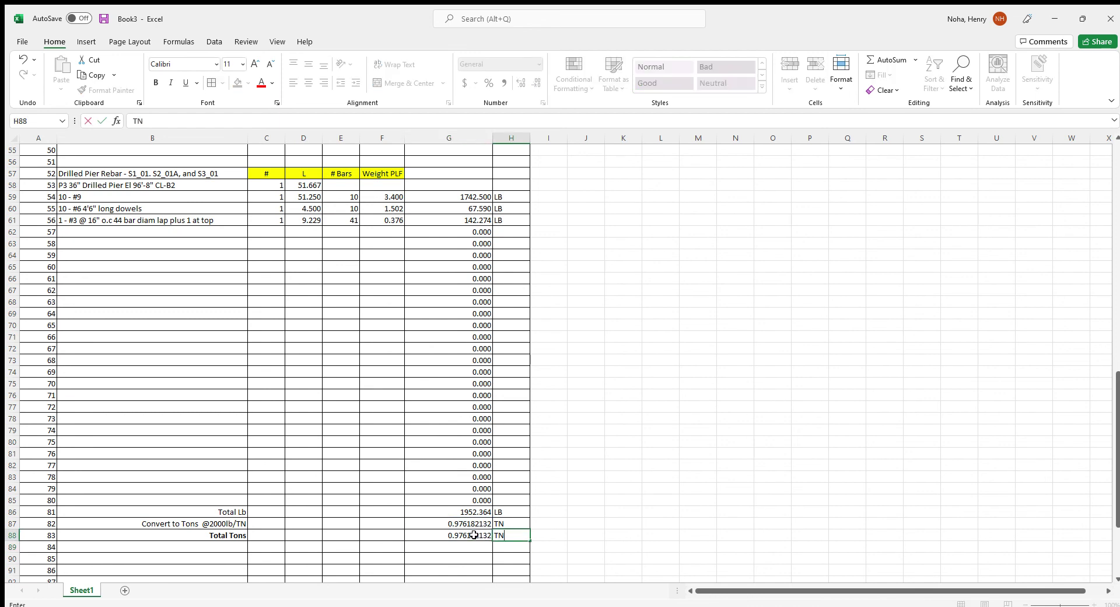
# Reduce Total Tons and the tons conversion to three decimals, each showing 0.976
pyautogui.click(474, 536)
pyautogui.click(535, 82)
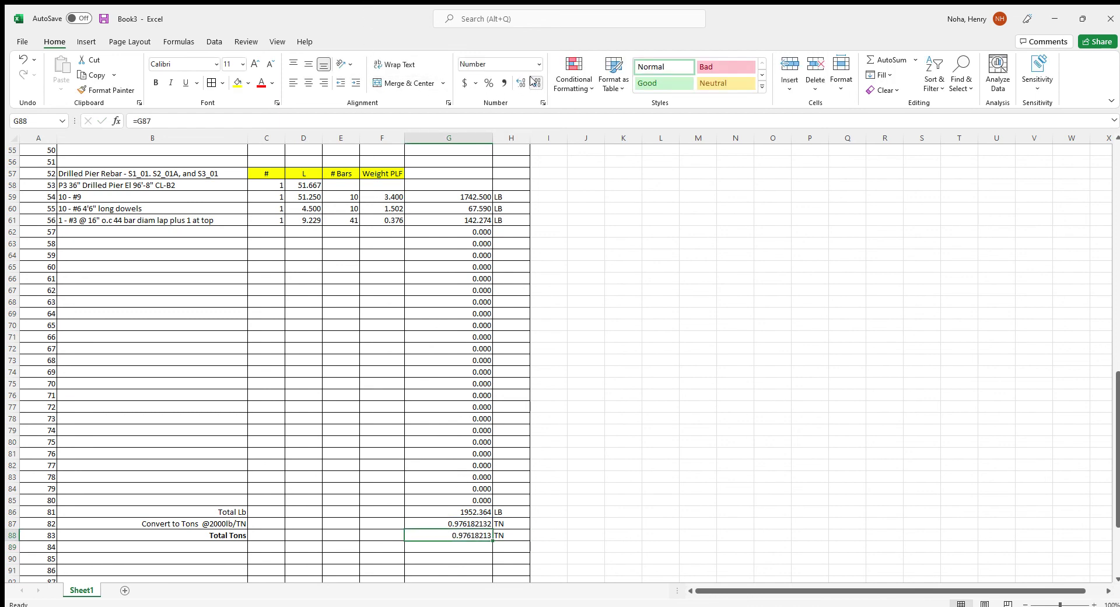
pyautogui.click(535, 83)
pyautogui.click(535, 82)
pyautogui.click(535, 83)
pyautogui.click(535, 82)
pyautogui.click(535, 82)
pyautogui.click(469, 523)
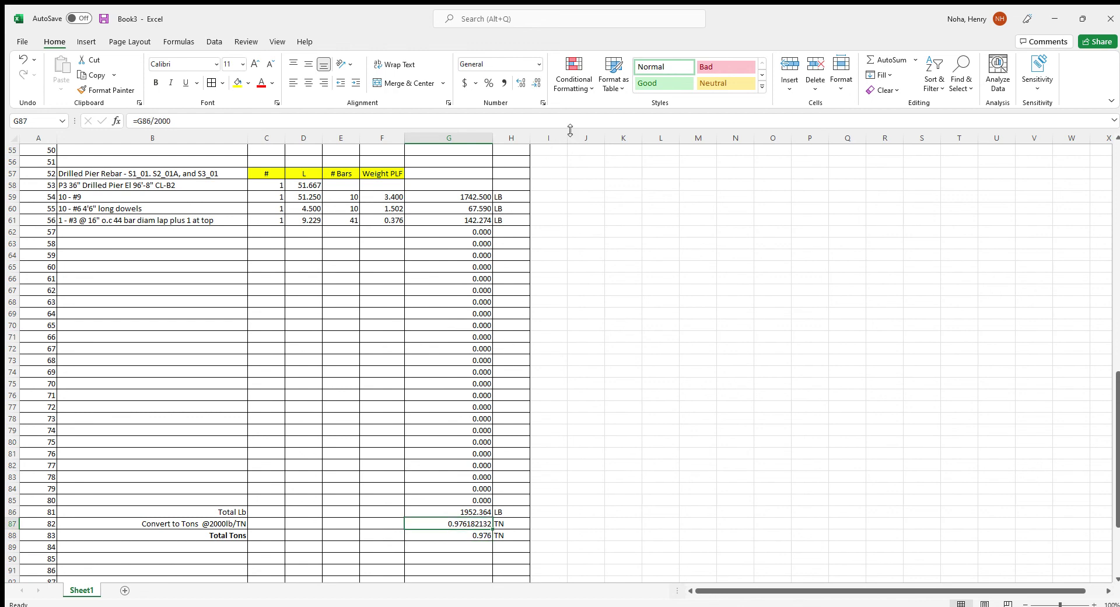
pyautogui.click(534, 85)
pyautogui.click(533, 84)
pyautogui.click(534, 84)
pyautogui.click(533, 85)
pyautogui.click(533, 85)
pyautogui.click(534, 85)
pyautogui.click(555, 434)
pyautogui.scroll(-5, 555, 432)
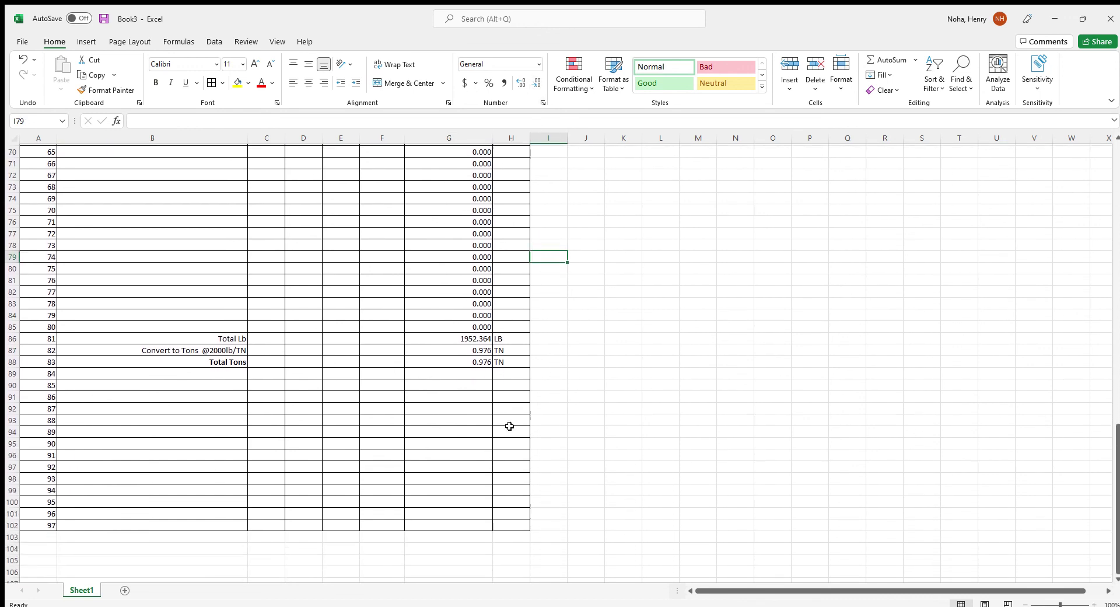
pyautogui.scroll(-3, 509, 426)
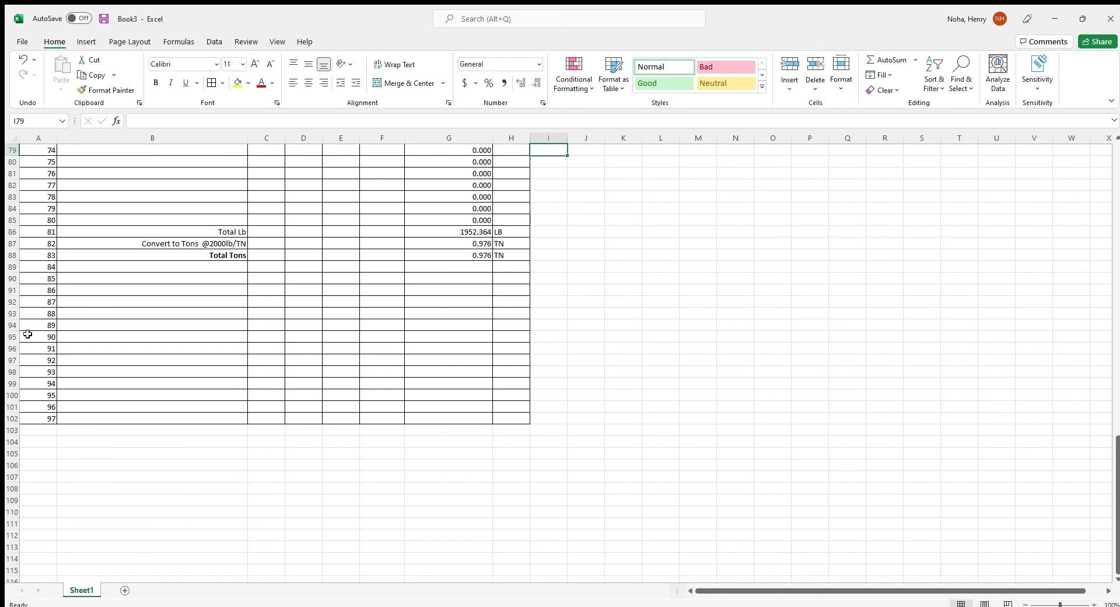
# Enter a bold RECAP heading in B94
pyautogui.click(89, 324)
pyautogui.hotkey('ctrl', 'b')
pyautogui.write('R')
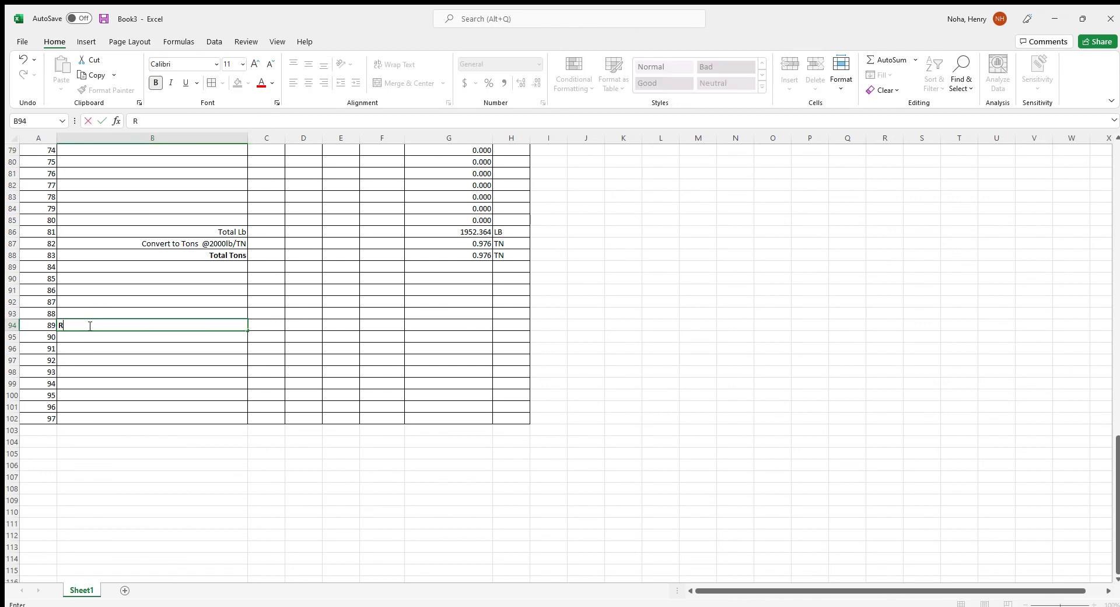
pyautogui.write('ECAP')
pyautogui.press('Return')
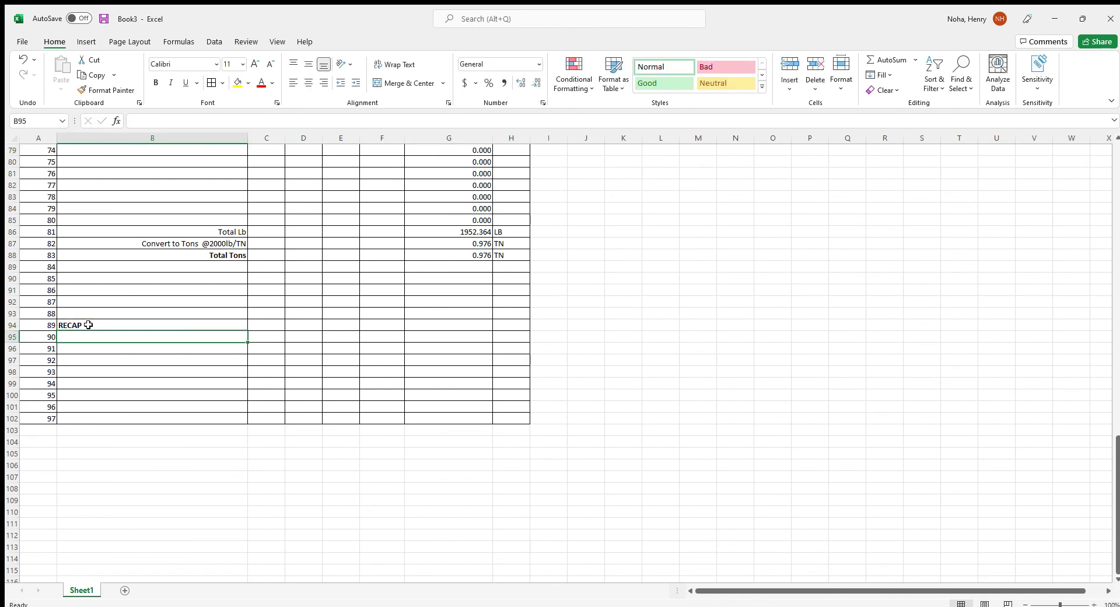
# List Pier Spoil, Pier Concrete and Pier Reinforcing beneath the RECAP heading
pyautogui.write('Pier')
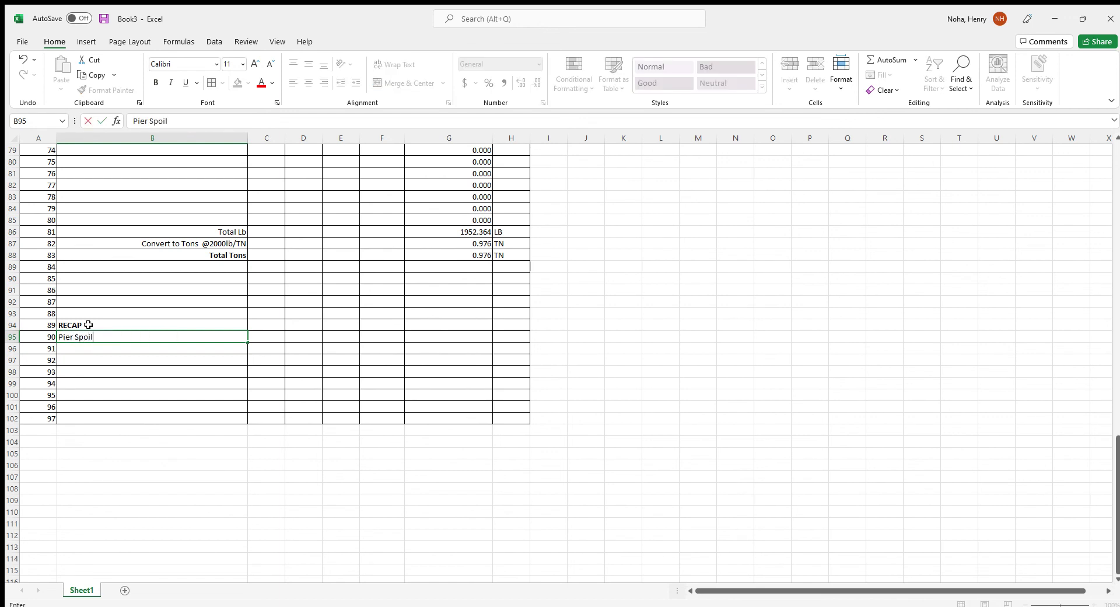
pyautogui.write(' Spoil')
pyautogui.press('Return')
pyautogui.write('ier Concrete')
pyautogui.press('Return')
pyautogui.write('PP')
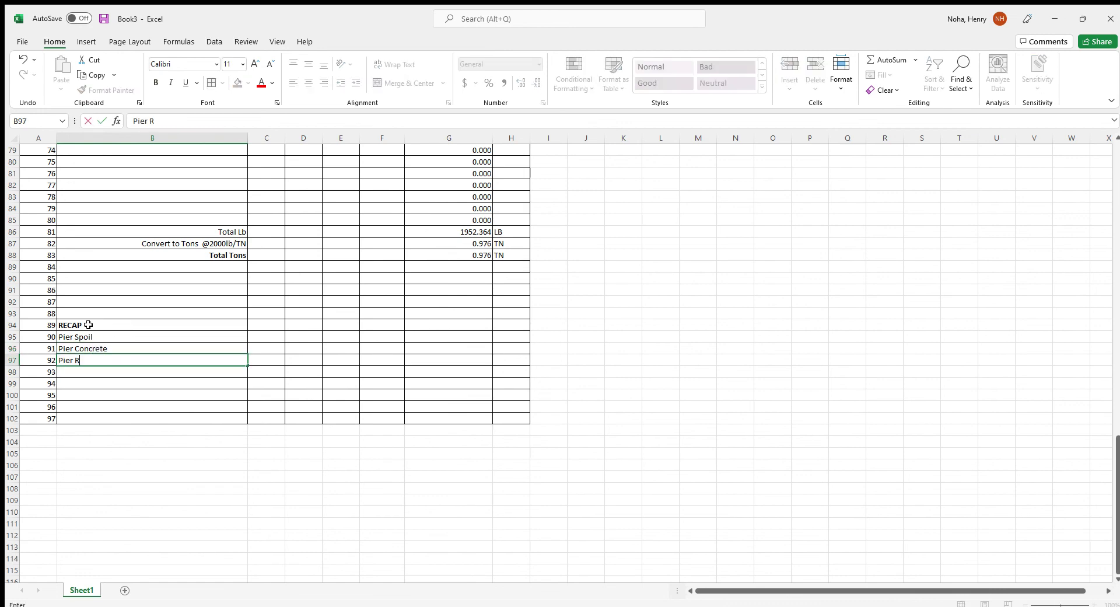
pyautogui.write('er Reinforcing')
pyautogui.click(88, 325)
# Right-align and bold the three recap labels
pyautogui.click(111, 337)
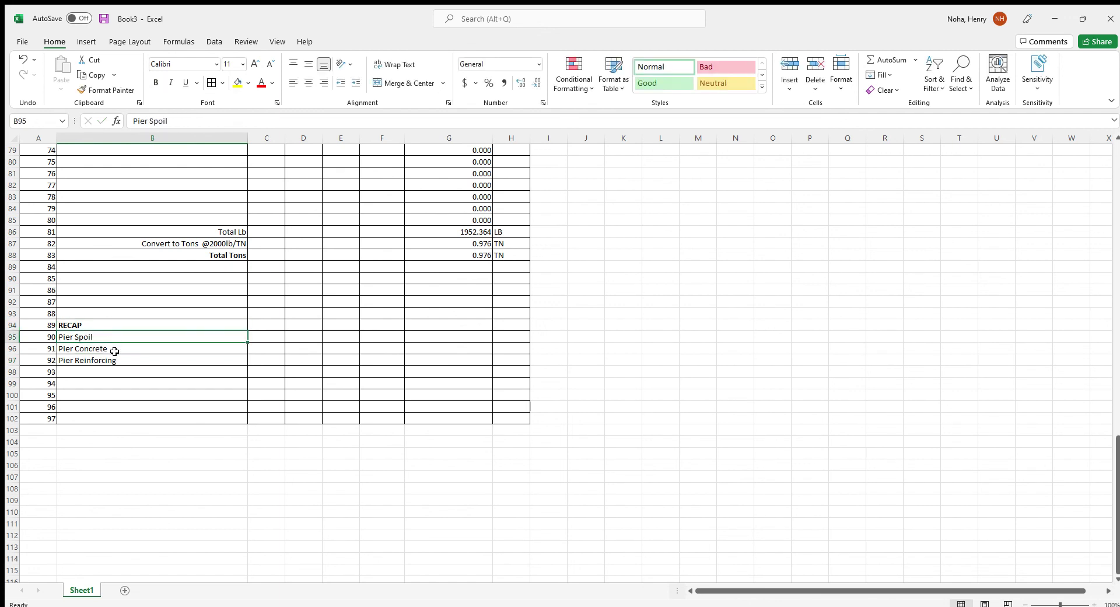
pyautogui.moveTo(118, 340); pyautogui.dragTo(119, 363)
pyautogui.click(324, 83)
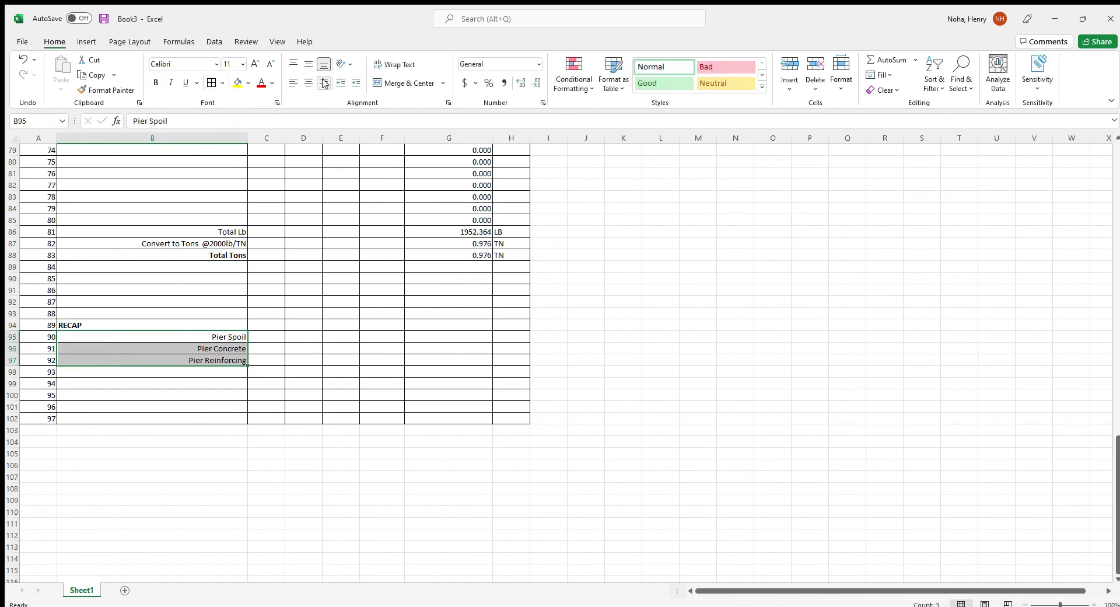
pyautogui.click(156, 83)
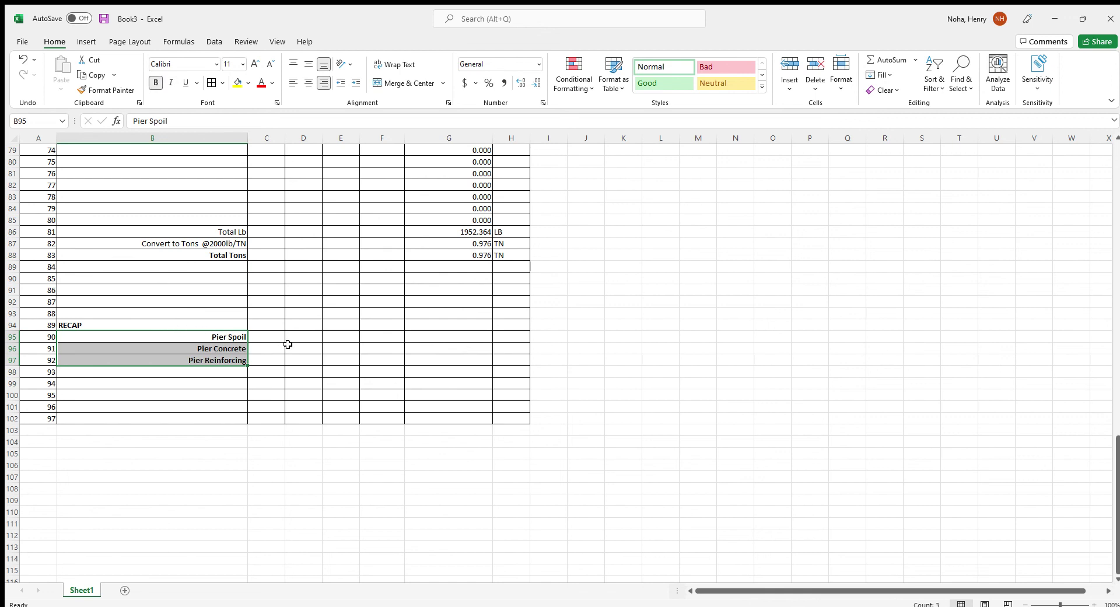
# Enter CY as the unit for Pier Spoil and Pier Concrete
pyautogui.click(515, 332)
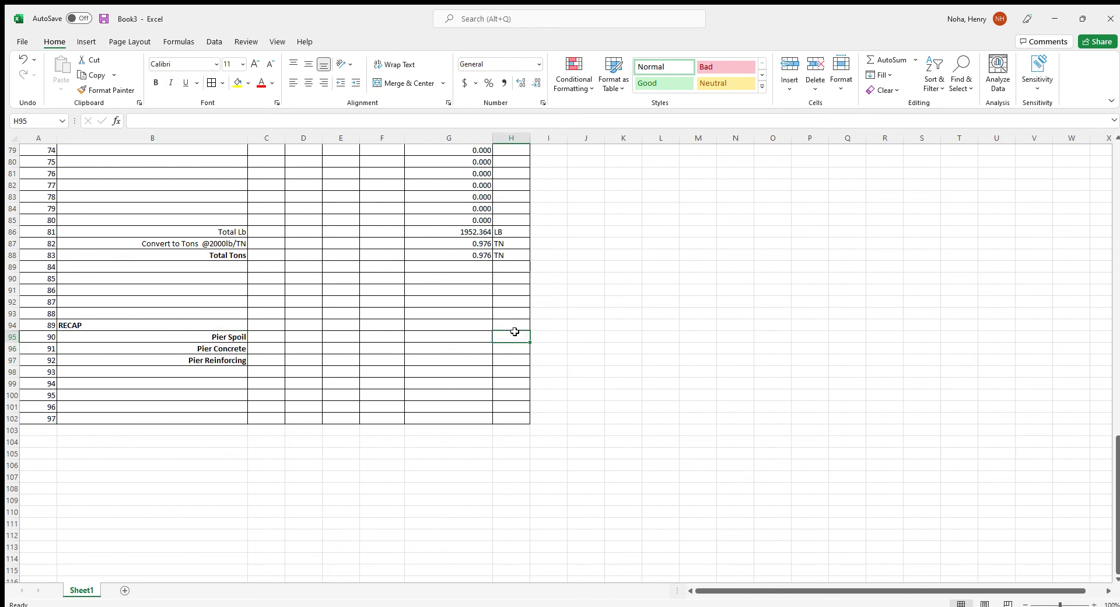
pyautogui.write('CY')
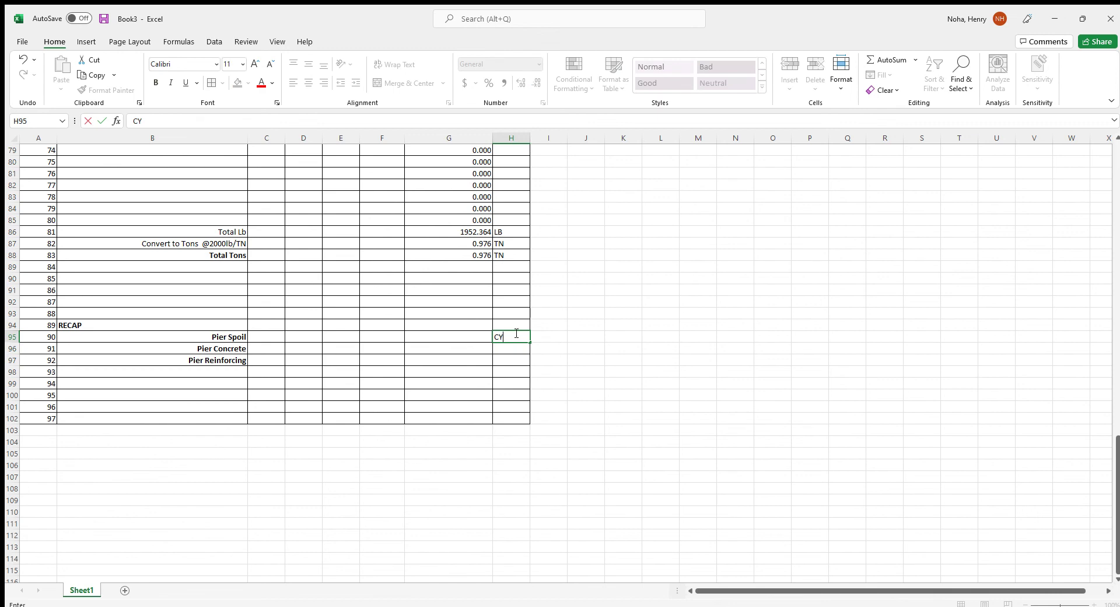
pyautogui.press('Return')
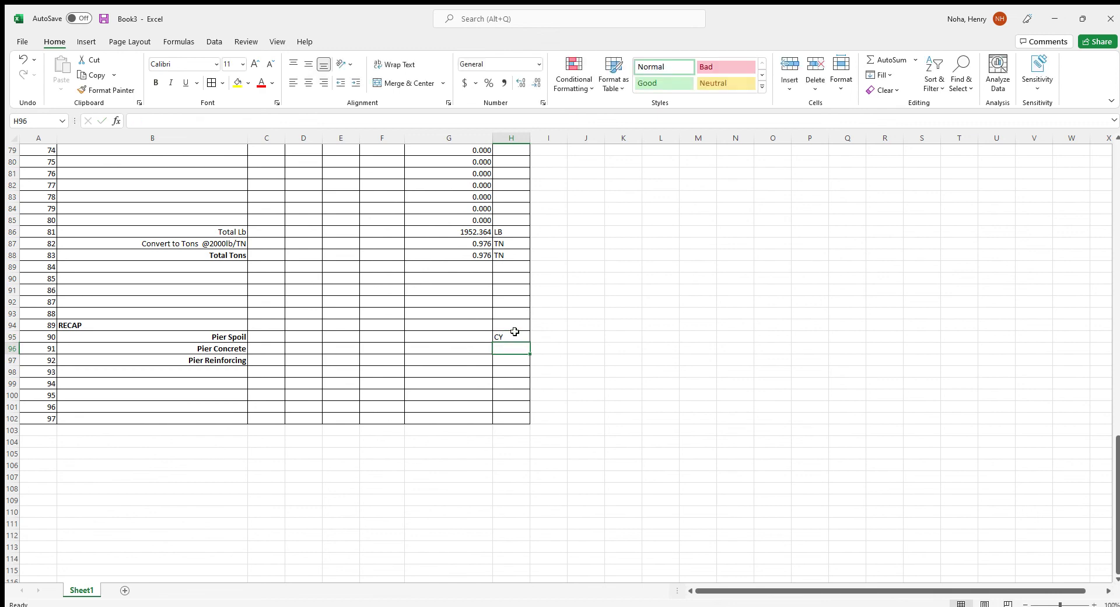
pyautogui.write('CY')
pyautogui.press('Return')
# Give Pier Reinforcing unit TN and link its quantity to Total Tons with =G88
pyautogui.write('TN')
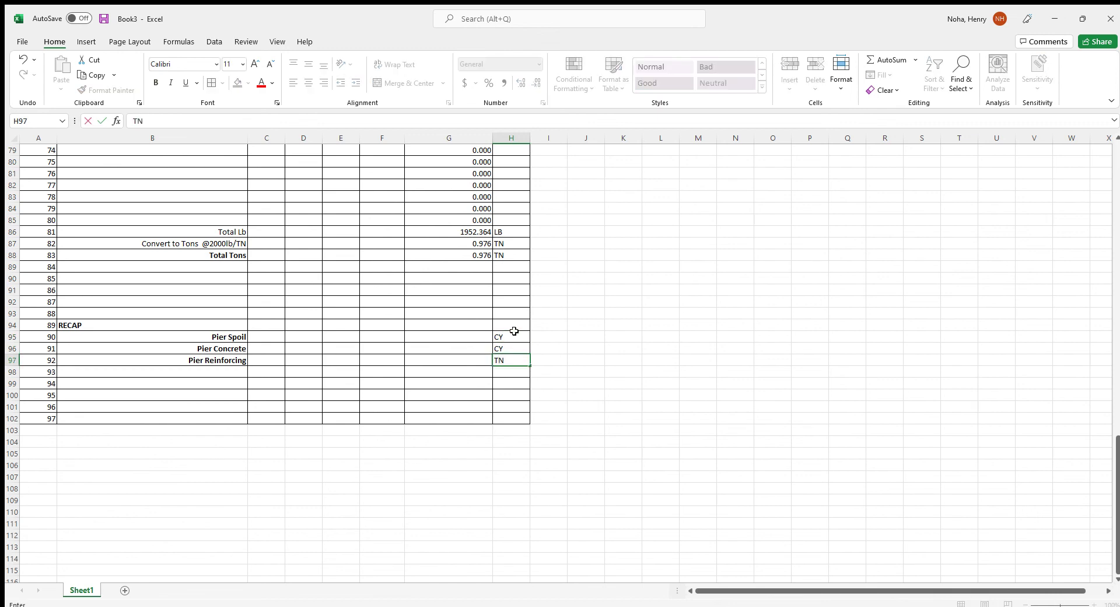
pyautogui.click(449, 362)
pyautogui.write('=')
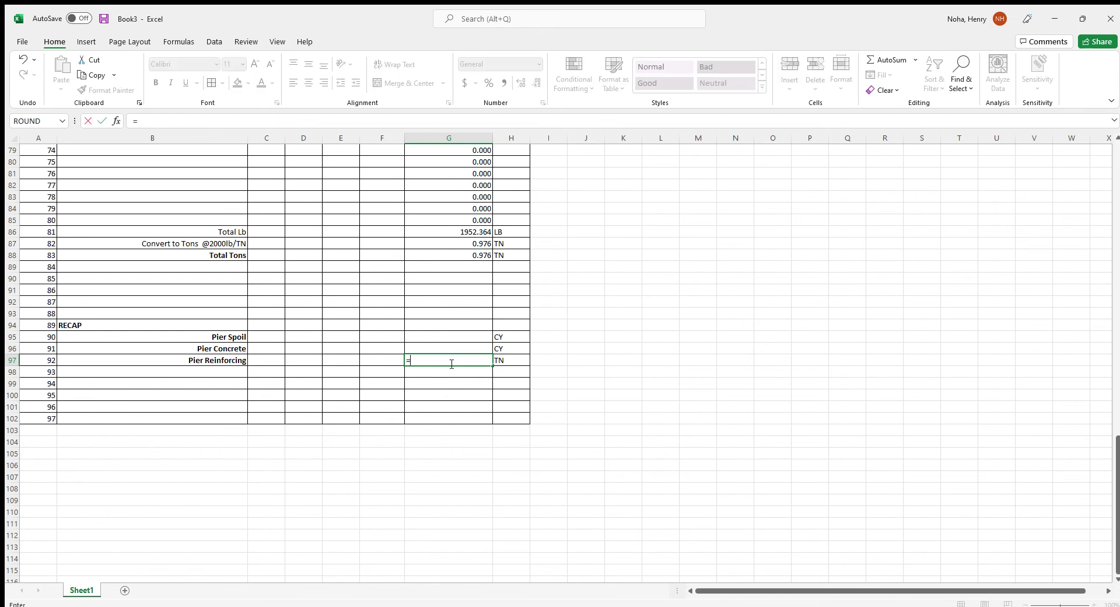
pyautogui.click(448, 255)
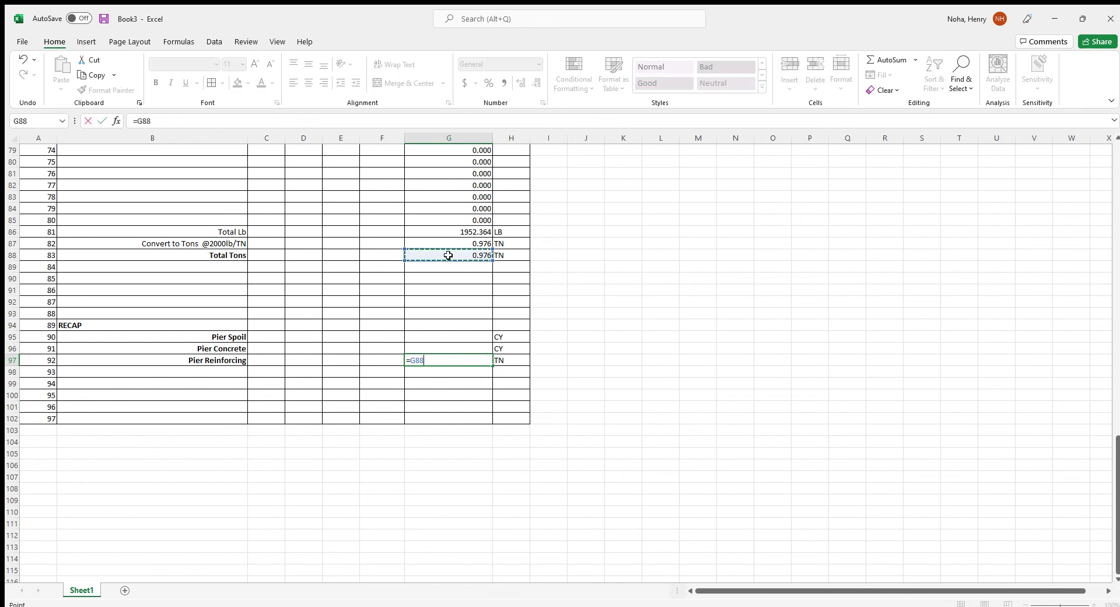
pyautogui.press('Return')
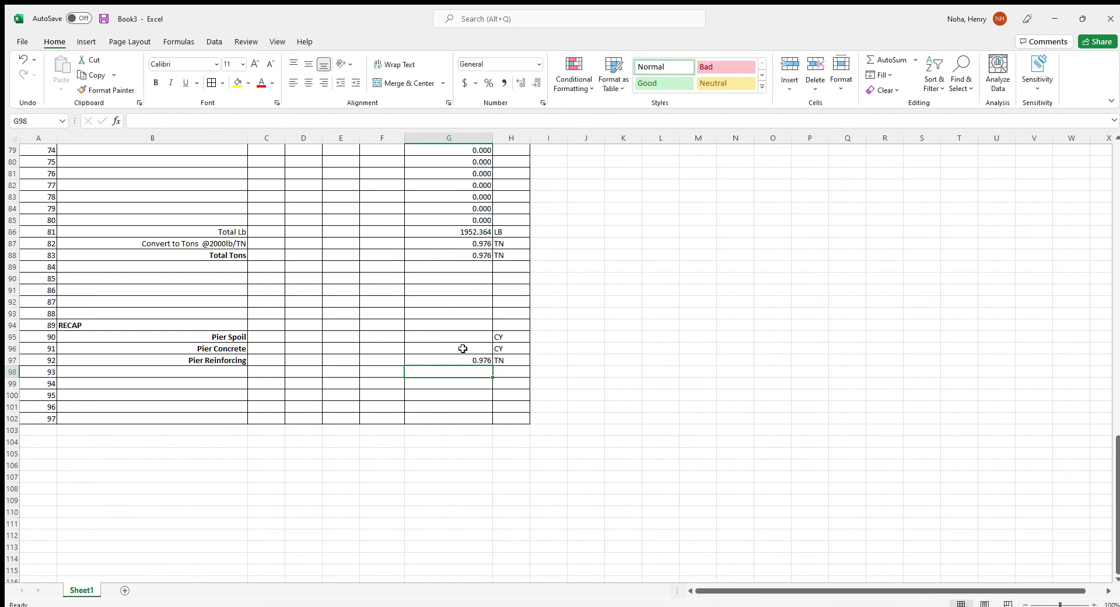
# Link Pier Concrete to =G52 and Pier Spoil to =G30
pyautogui.click(462, 349)
pyautogui.write('=')
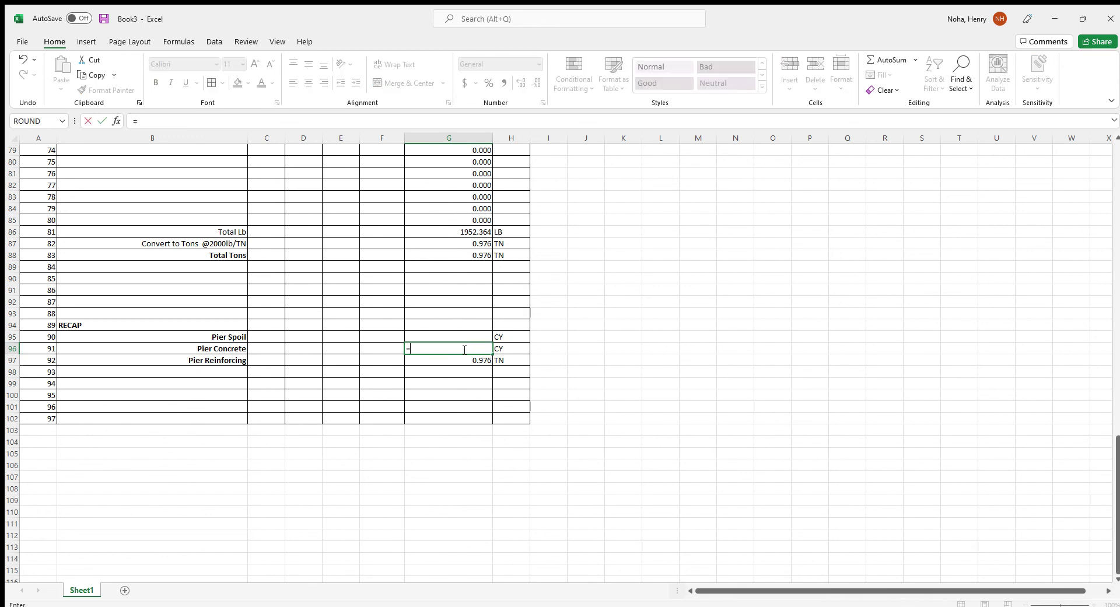
pyautogui.scroll(13, 462, 343)
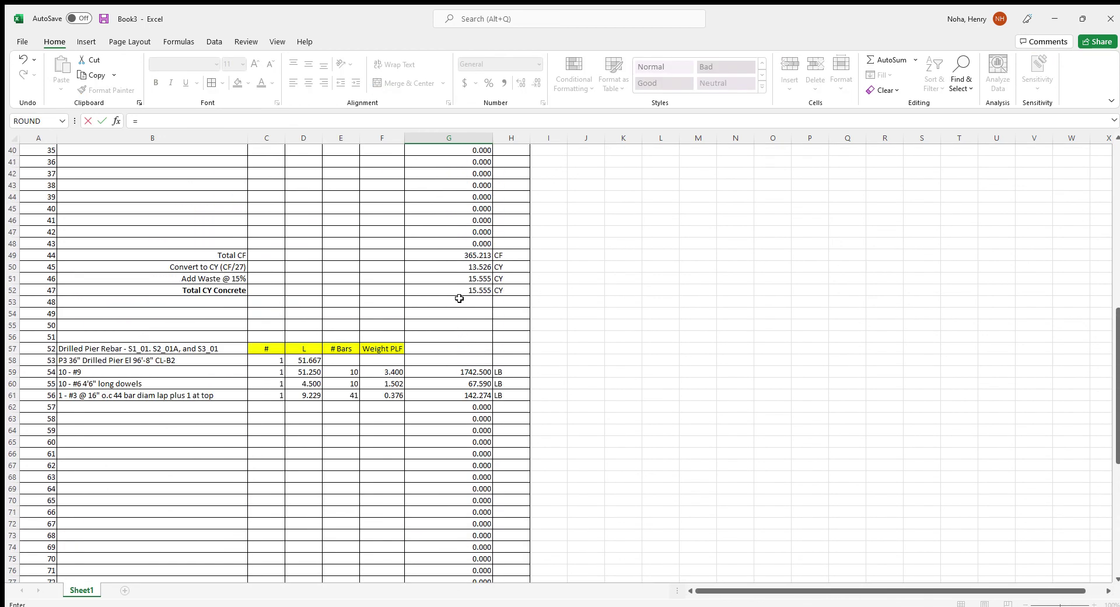
pyautogui.click(459, 287)
pyautogui.press('Return')
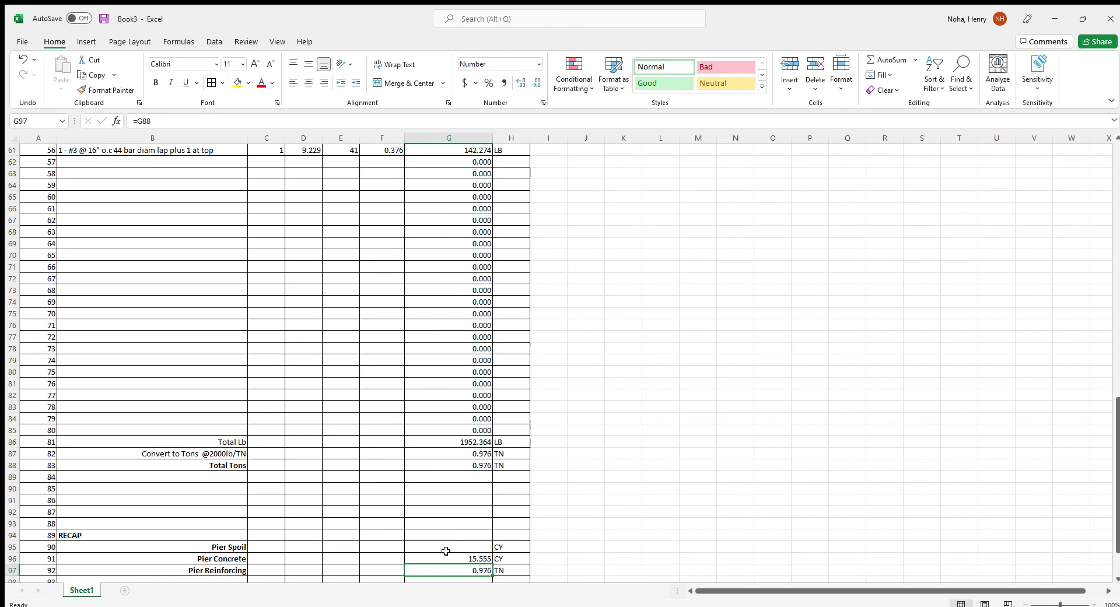
pyautogui.click(446, 546)
pyautogui.write('=')
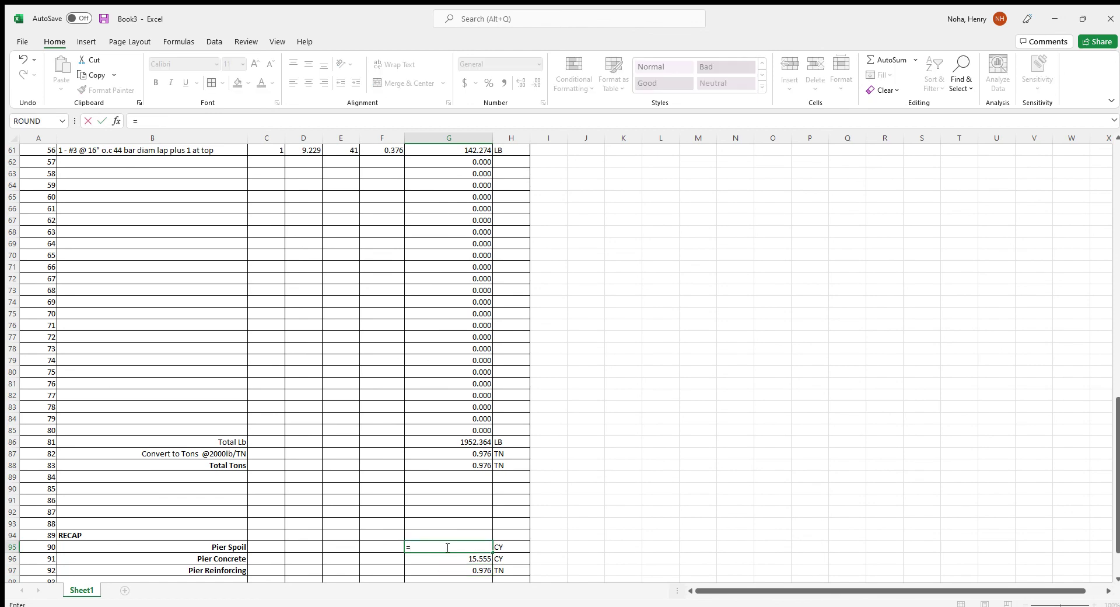
pyautogui.scroll(20, 447, 546)
pyautogui.click(455, 489)
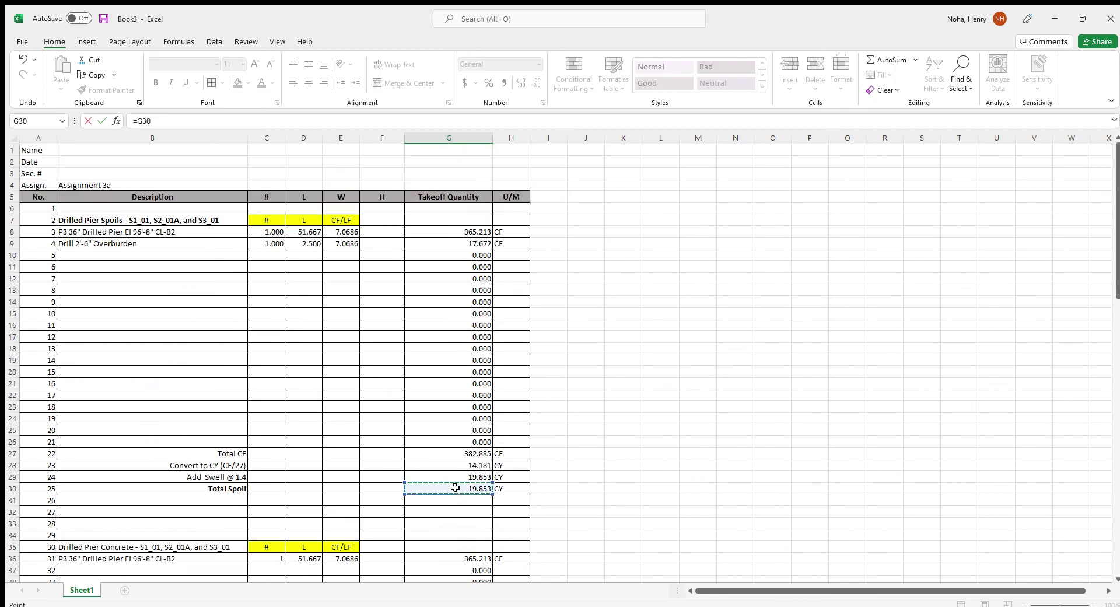
pyautogui.press('Return')
# Bold the recap quantities and units in G95:H97
pyautogui.scroll(-5, 456, 488)
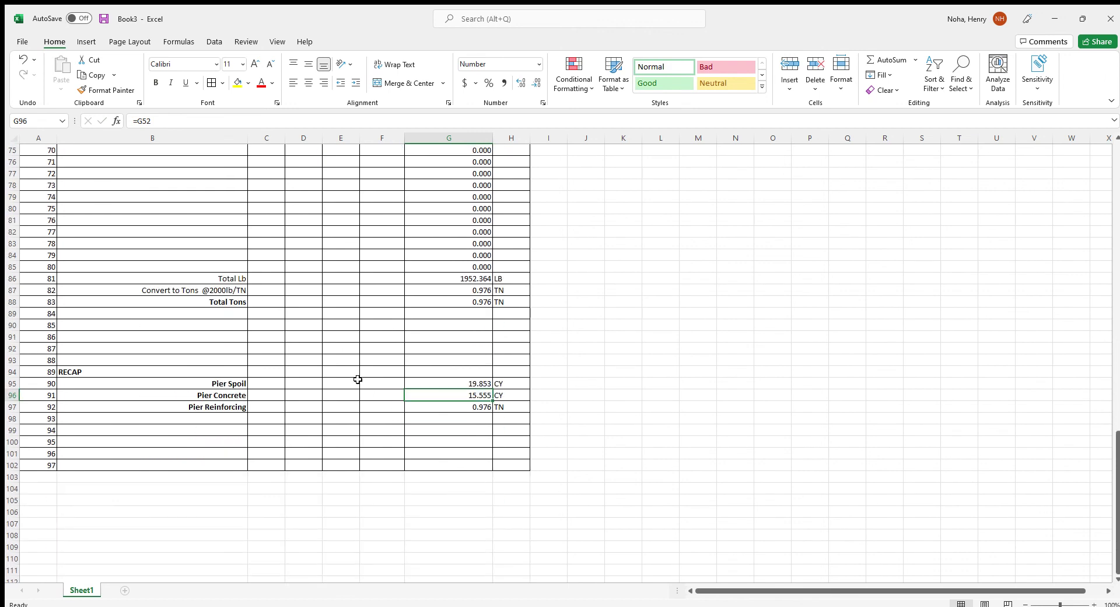
pyautogui.moveTo(452, 386); pyautogui.dragTo(500, 405)
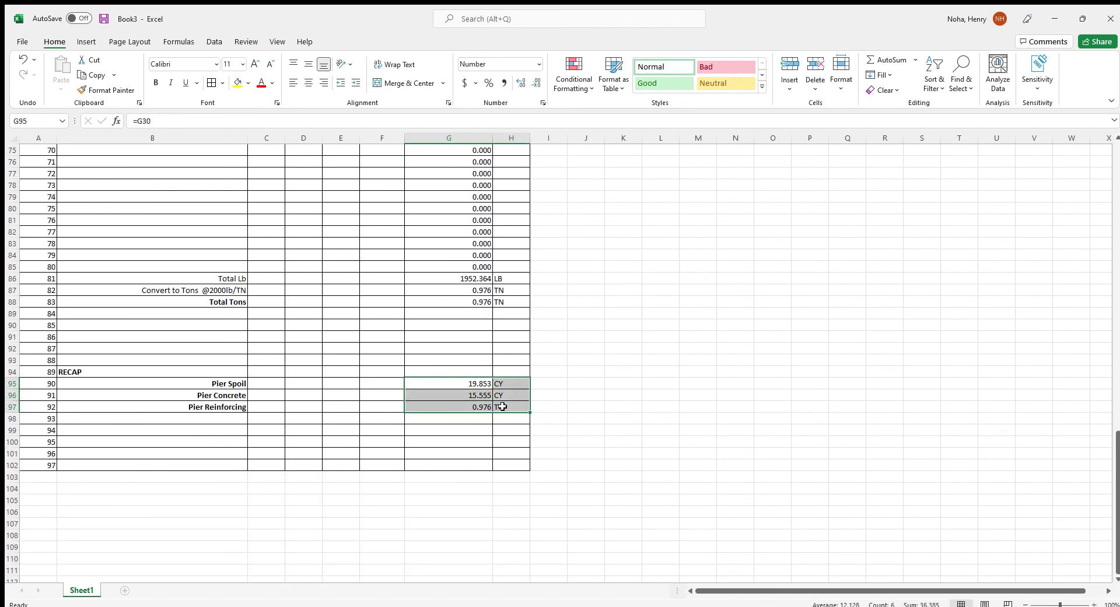
pyautogui.hotkey('ctrl', 'b')
# Check the recap values against the Total Tons, concrete and Total Spoil source totals
pyautogui.click(444, 304)
pyautogui.scroll(11, 455, 388)
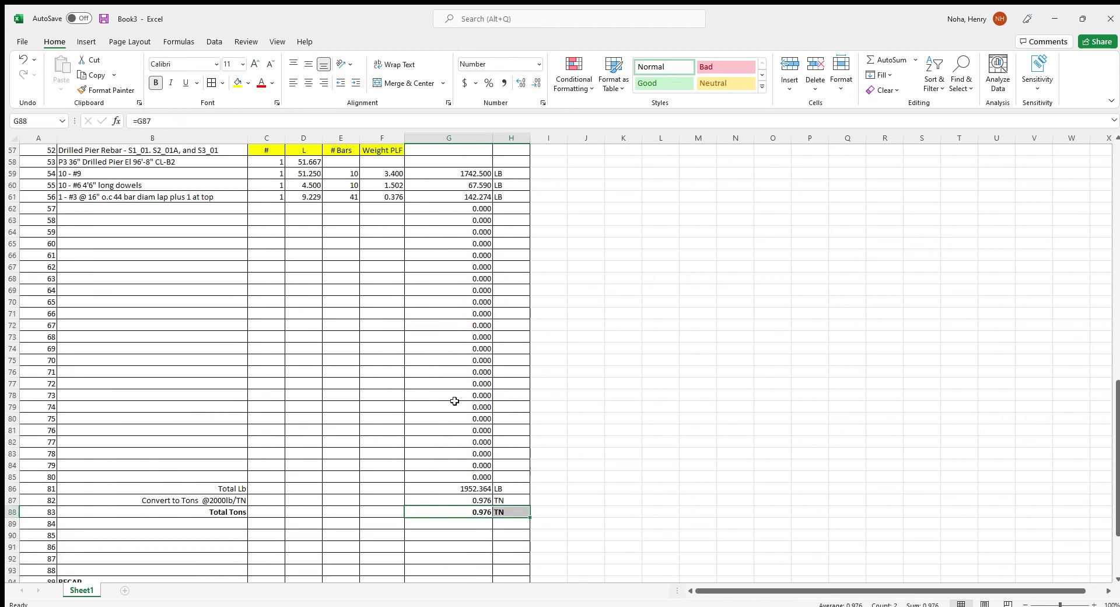
pyautogui.moveTo(454, 267); pyautogui.dragTo(501, 266)
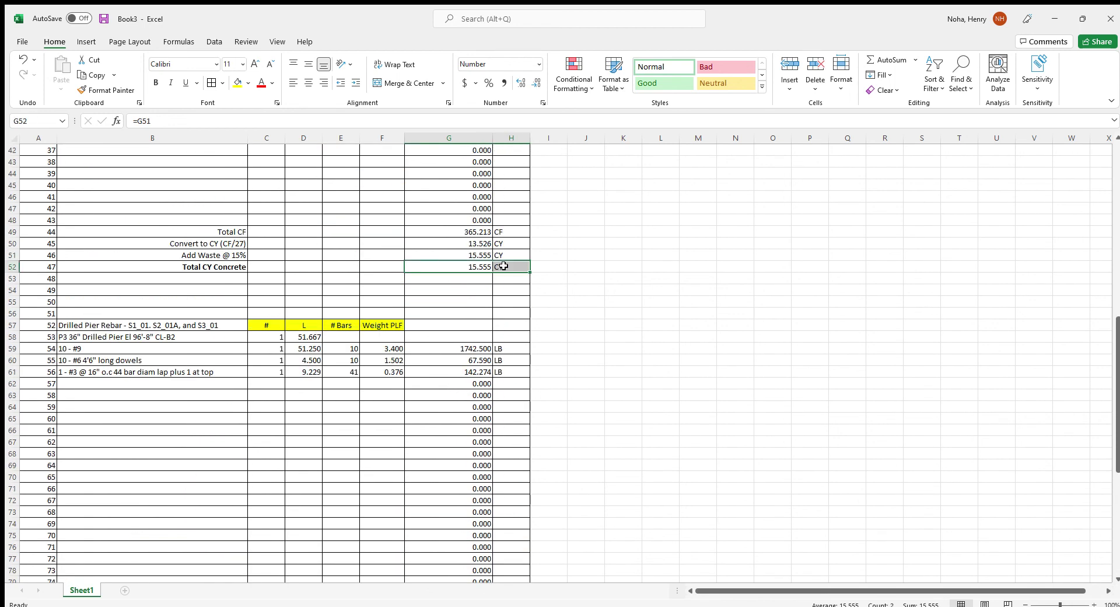
pyautogui.scroll(5, 454, 358)
pyautogui.scroll(4, 455, 358)
pyautogui.moveTo(461, 325); pyautogui.dragTo(519, 325)
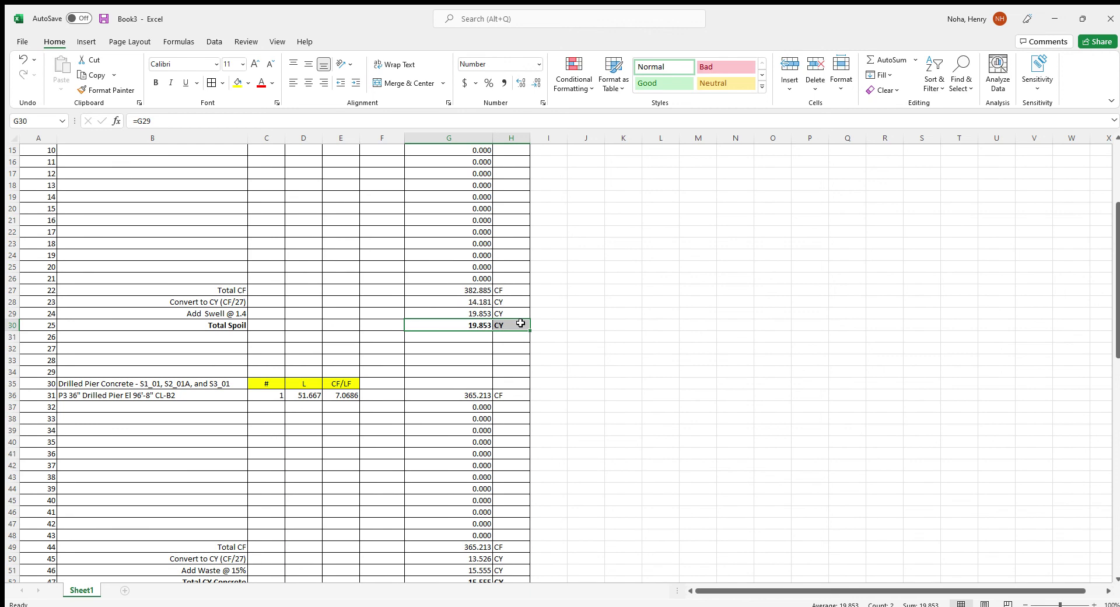
pyautogui.scroll(5, 408, 350)
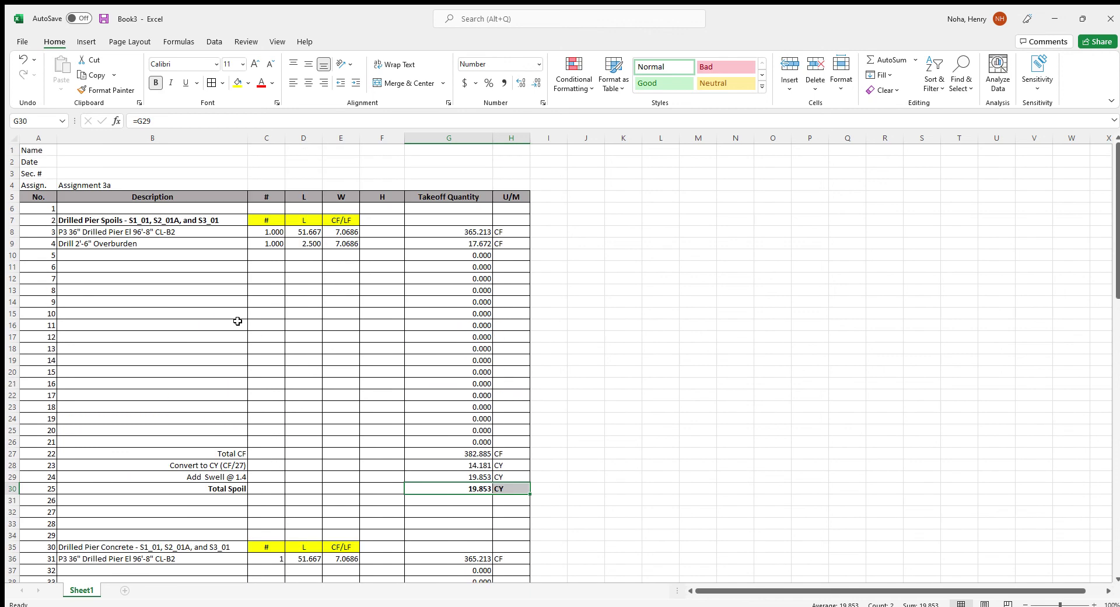